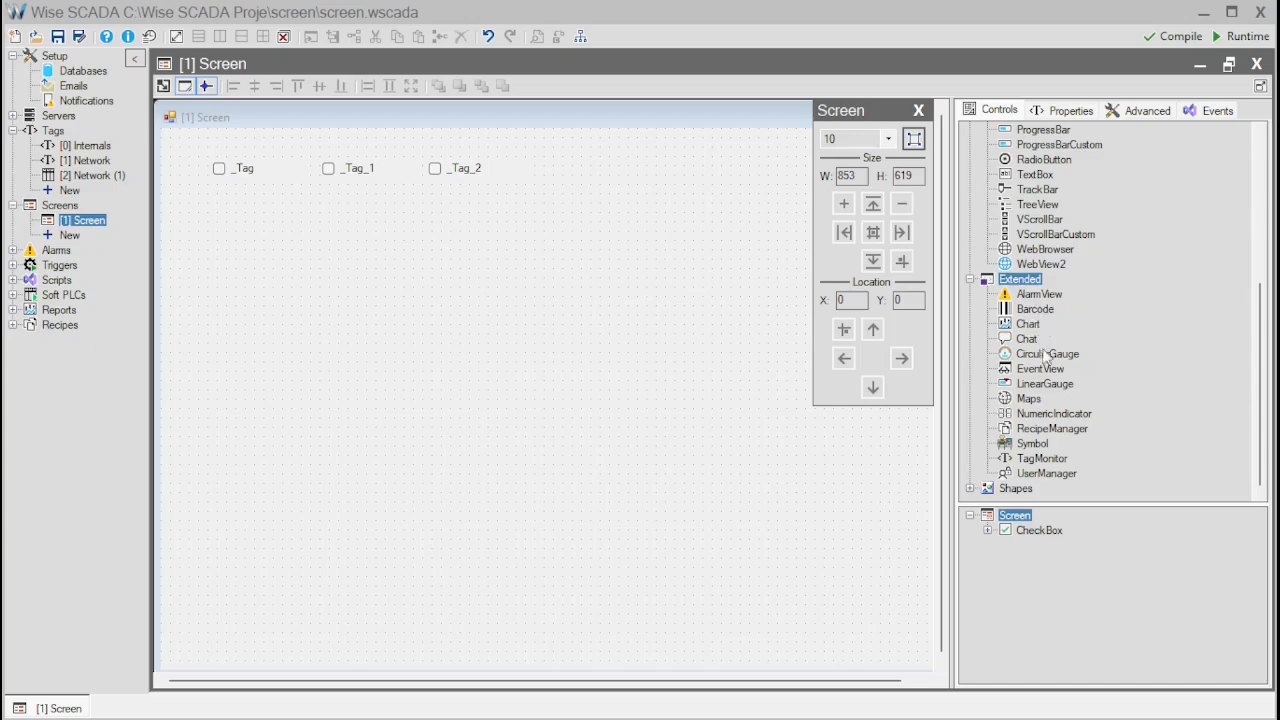
- Place an EventView below the check boxes and resize it to about 608 by 205 at X 46, Y 147
{"action": "left_click_drag", "start_coordinate": [1040, 369], "coordinate": [273, 263]}
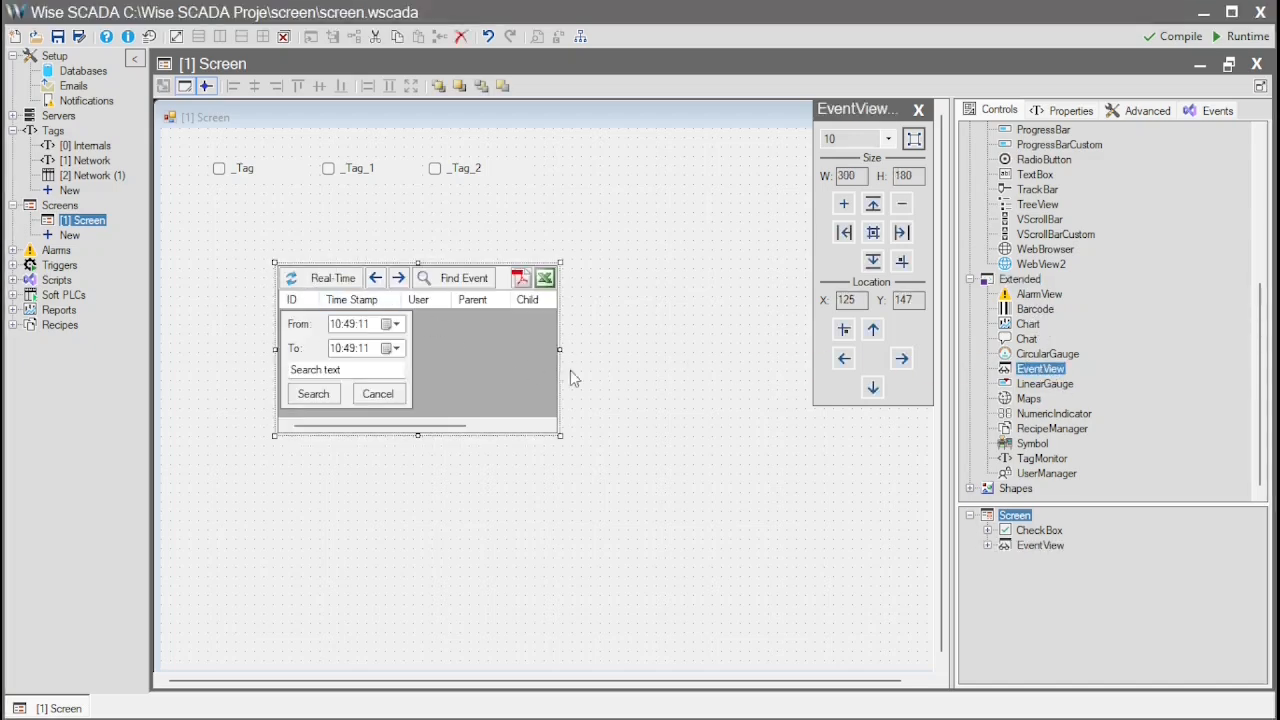
{"action": "left_click_drag", "start_coordinate": [560, 349], "coordinate": [771, 354]}
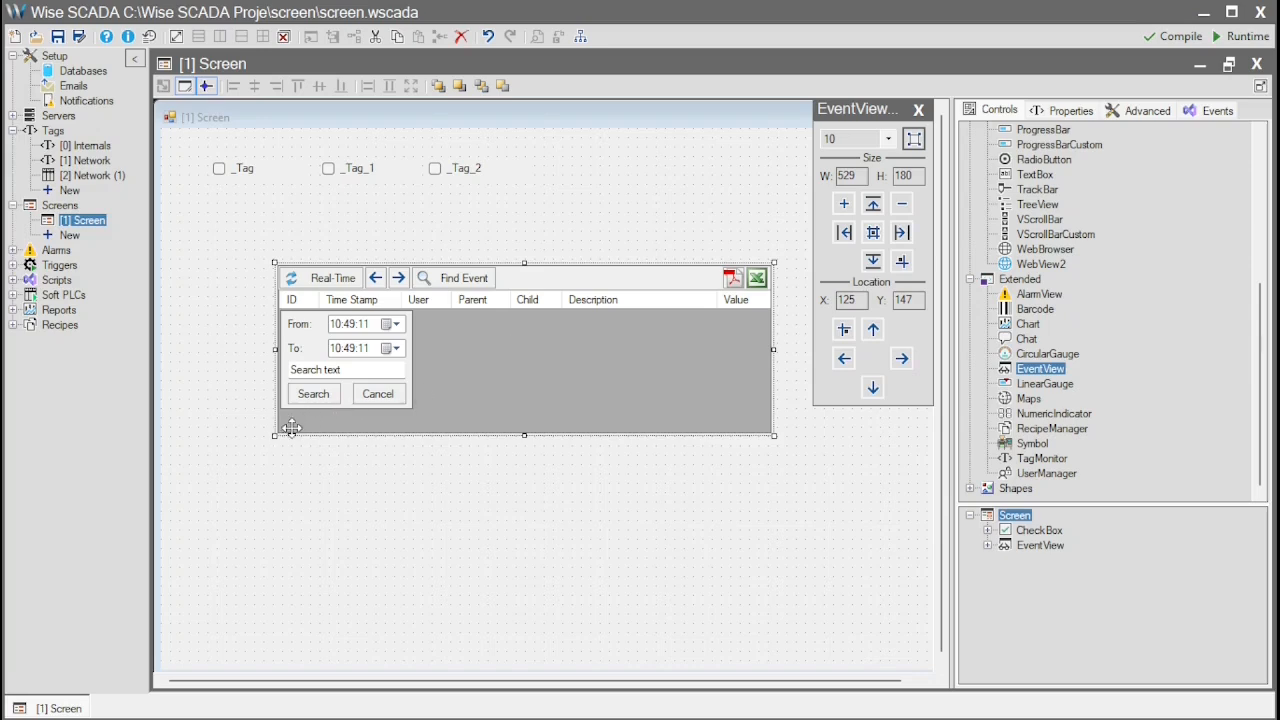
{"action": "left_click_drag", "start_coordinate": [277, 434], "coordinate": [200, 460]}
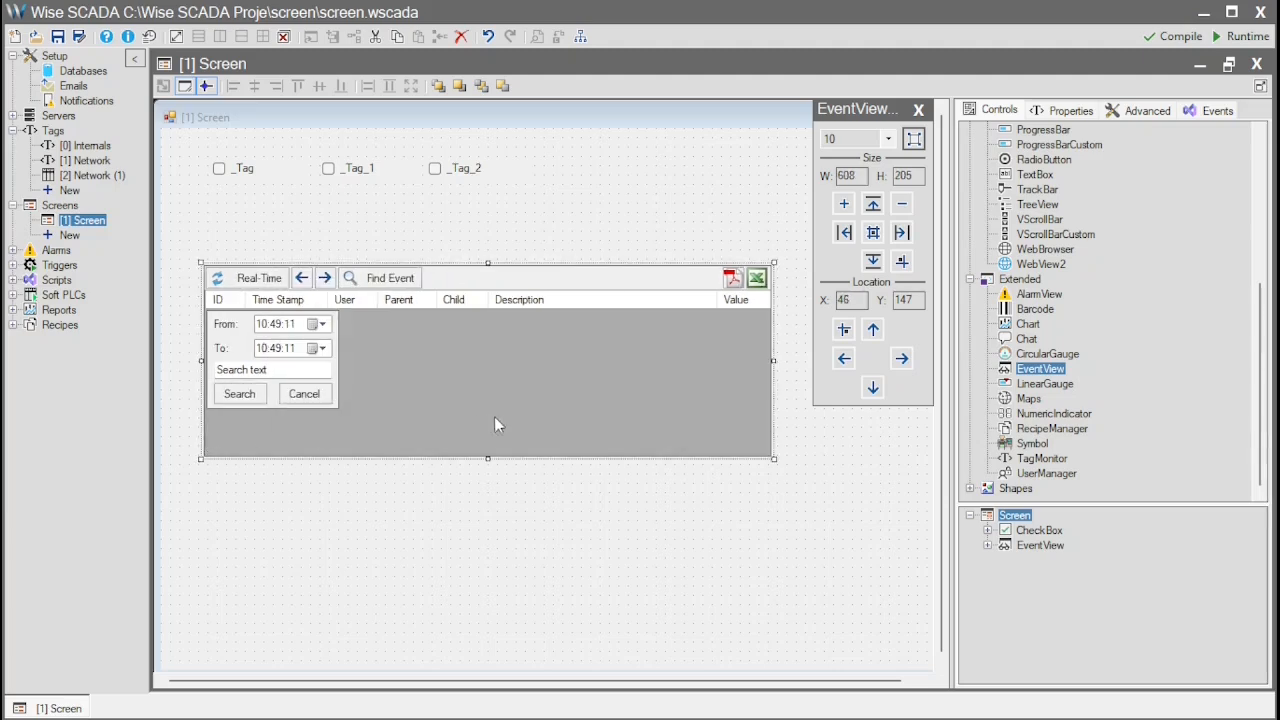
- Enable Event Recording in the project setup and close the setup page
{"action": "left_click", "coordinate": [50, 58]}
{"action": "left_click", "coordinate": [427, 291]}
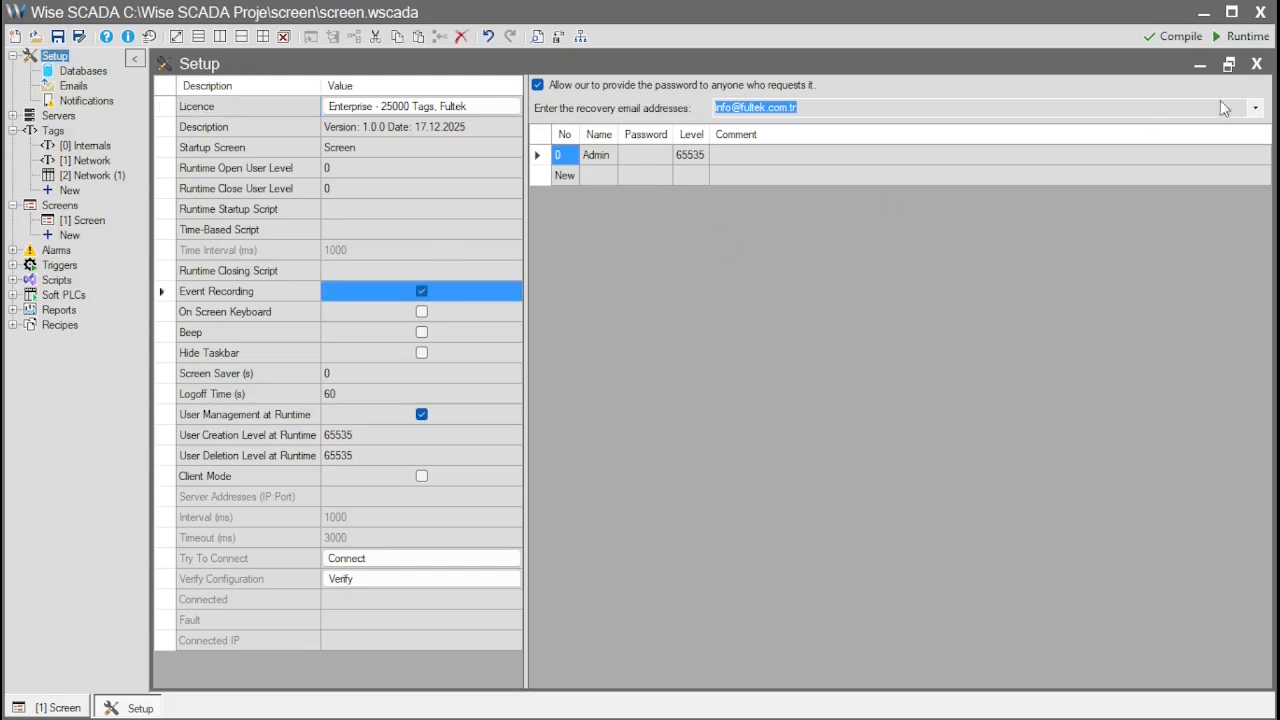
{"action": "left_click", "coordinate": [1256, 63]}
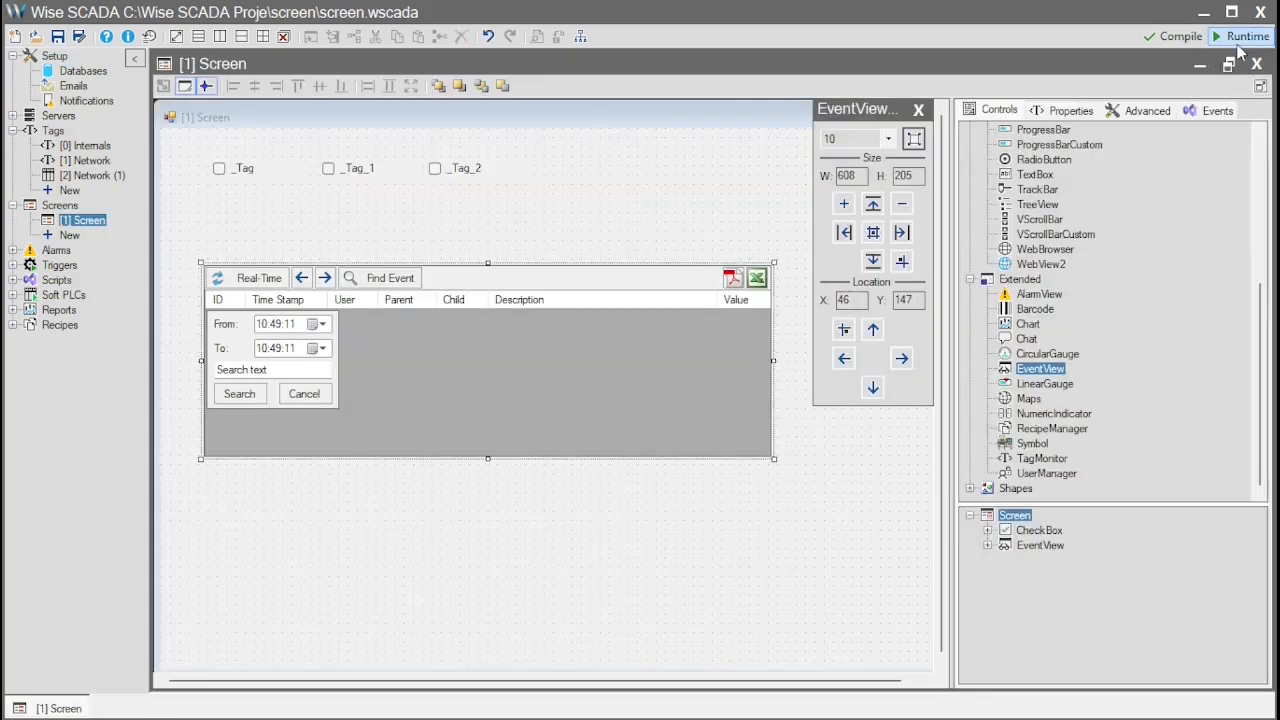
- Save the project, start the runtime and inspect the newest startup event's time stamp, parent and description
{"action": "left_click", "coordinate": [1245, 37]}
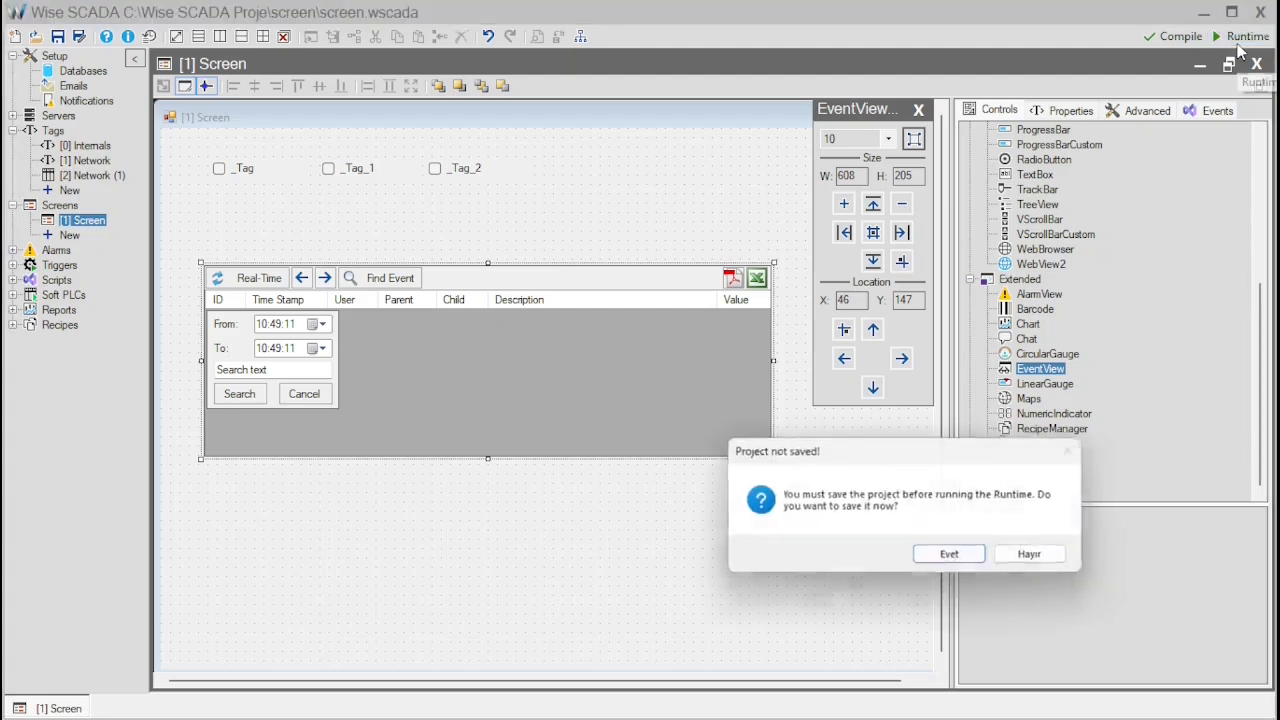
{"action": "left_click", "coordinate": [951, 557]}
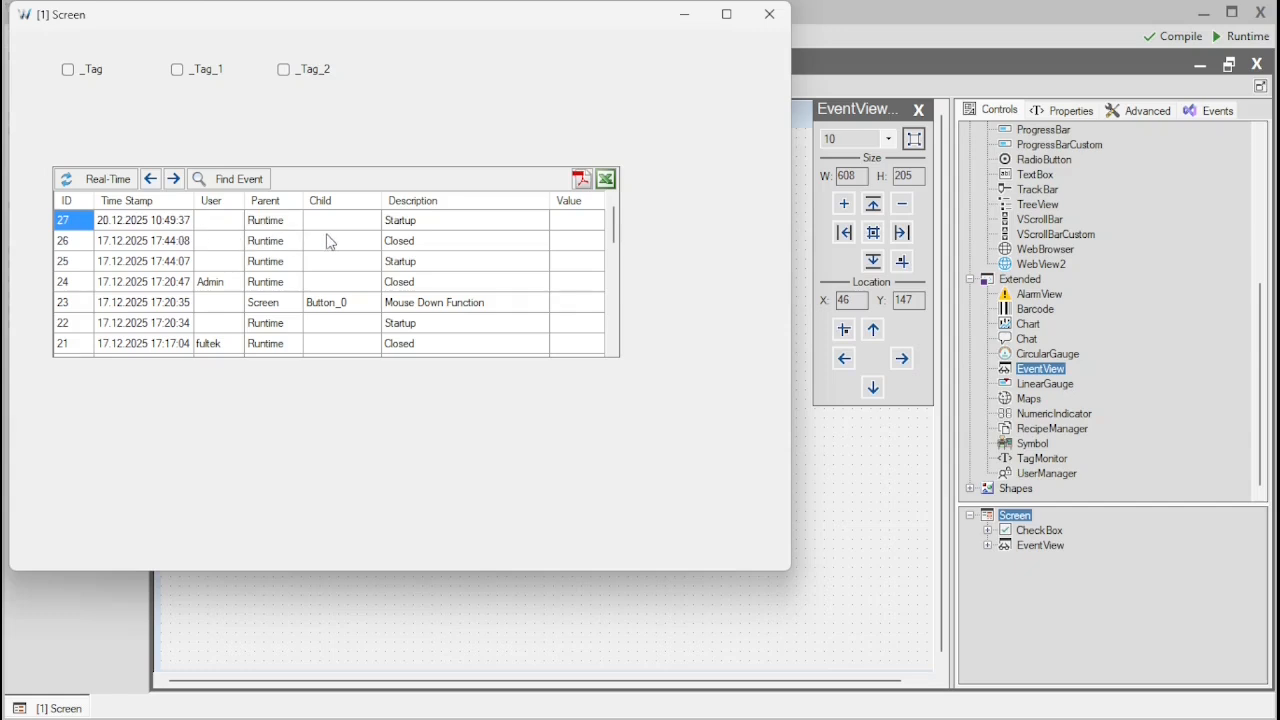
{"action": "left_click", "coordinate": [108, 224]}
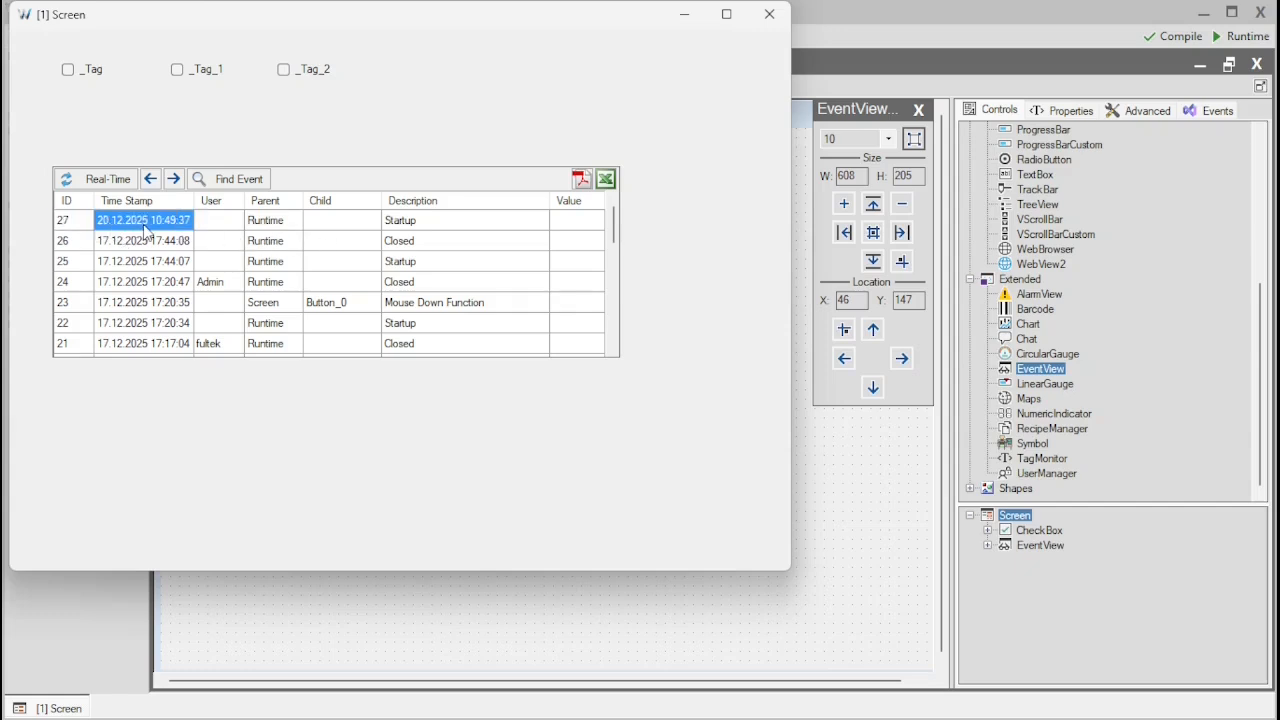
{"action": "left_click", "coordinate": [281, 224]}
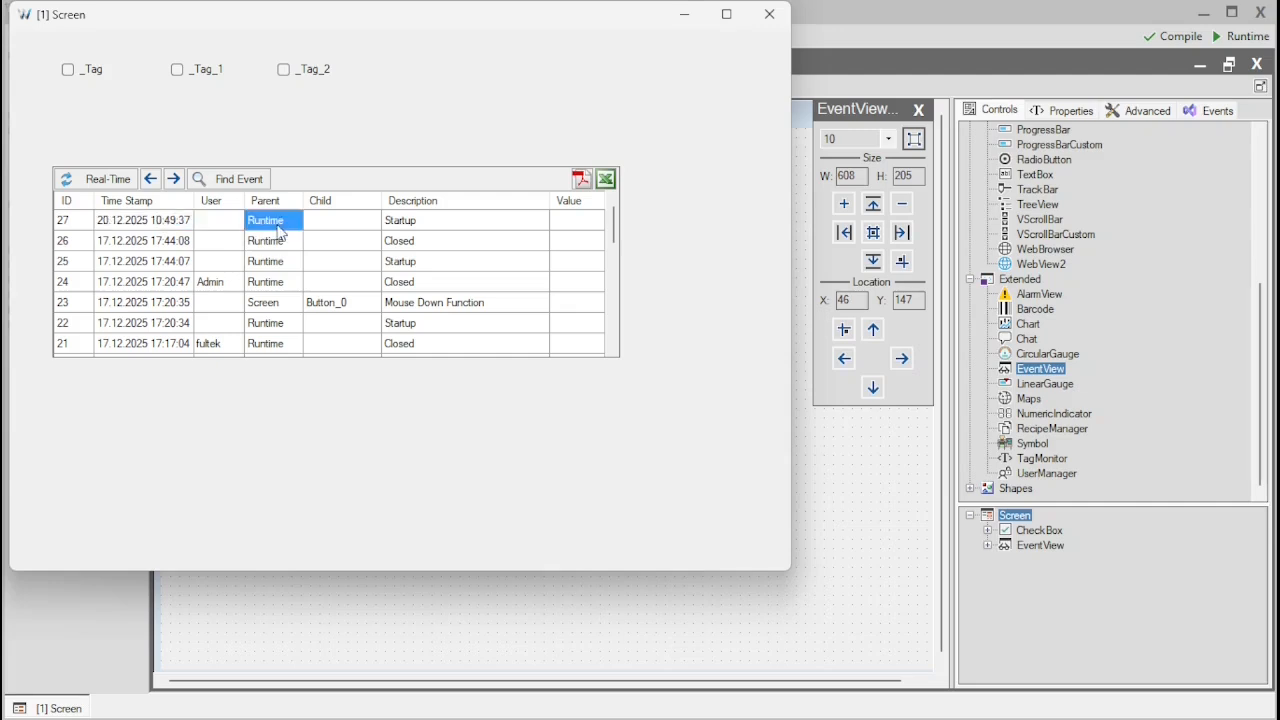
{"action": "left_click", "coordinate": [405, 227]}
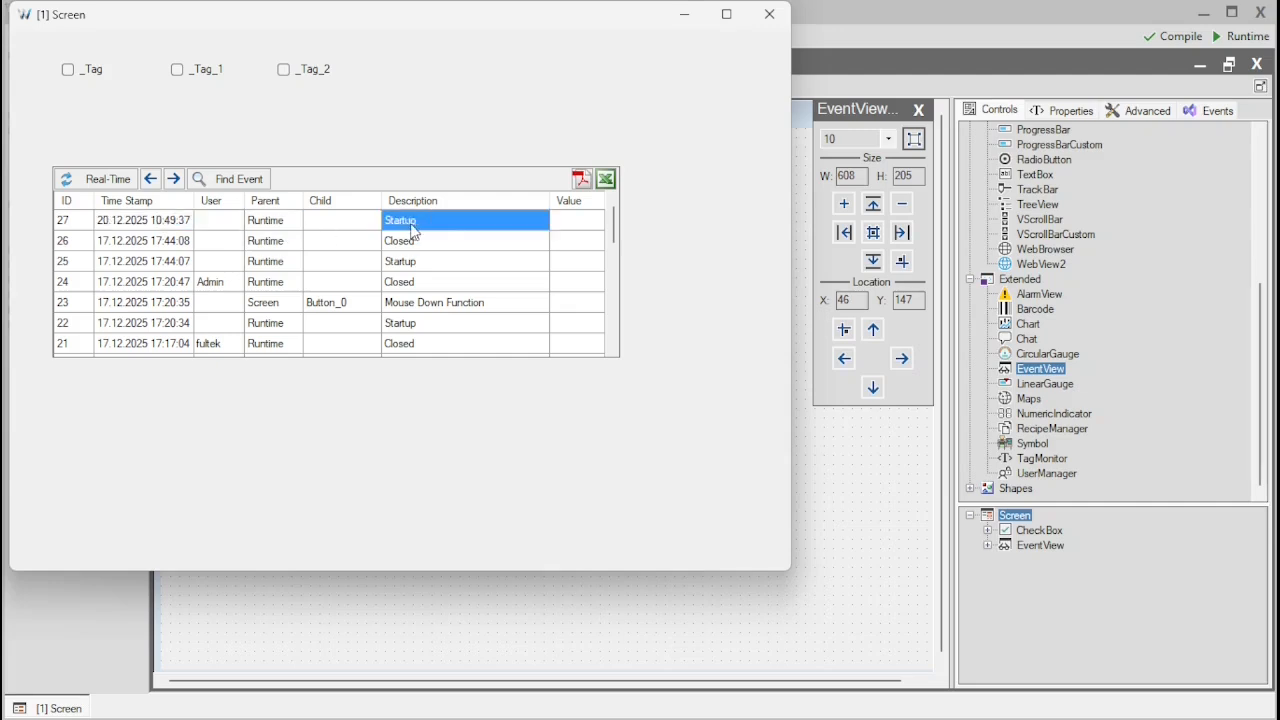
{"action": "left_click", "coordinate": [134, 243]}
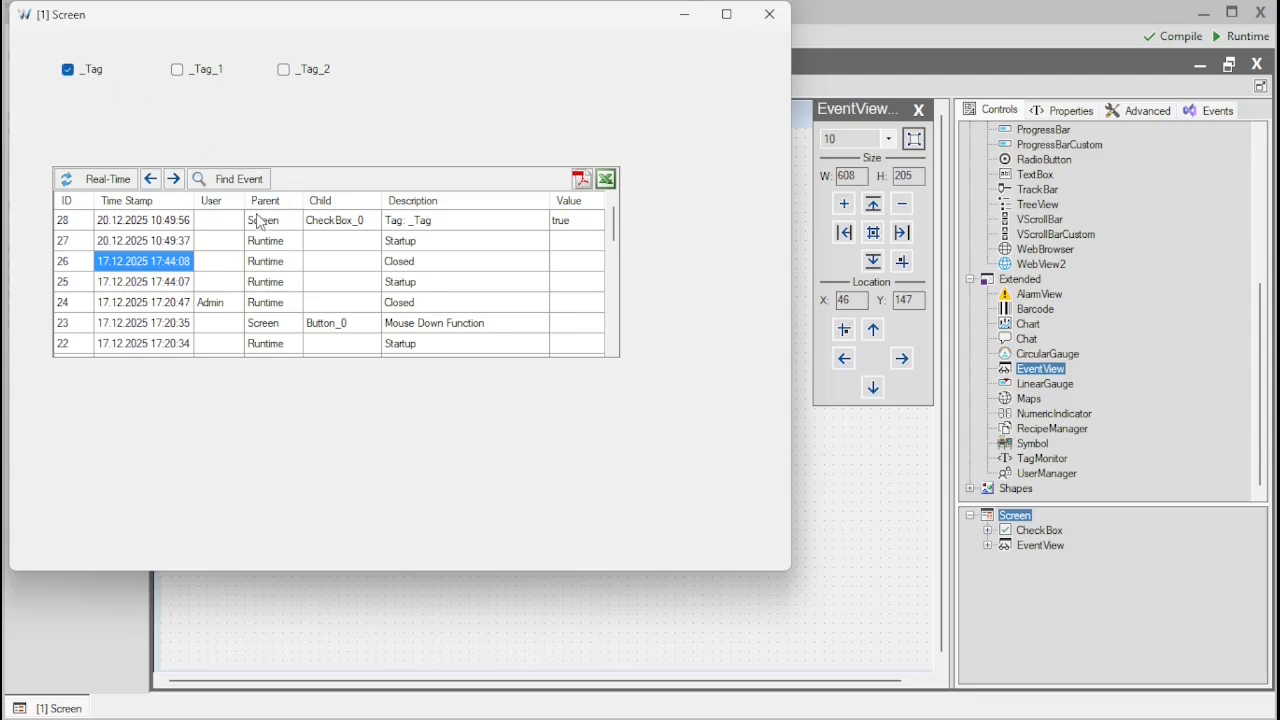
- Tick the _Tag check box, inspect its logged event's child, description and value, and close the runtime
{"action": "left_click", "coordinate": [337, 225]}
{"action": "left_click", "coordinate": [416, 228]}
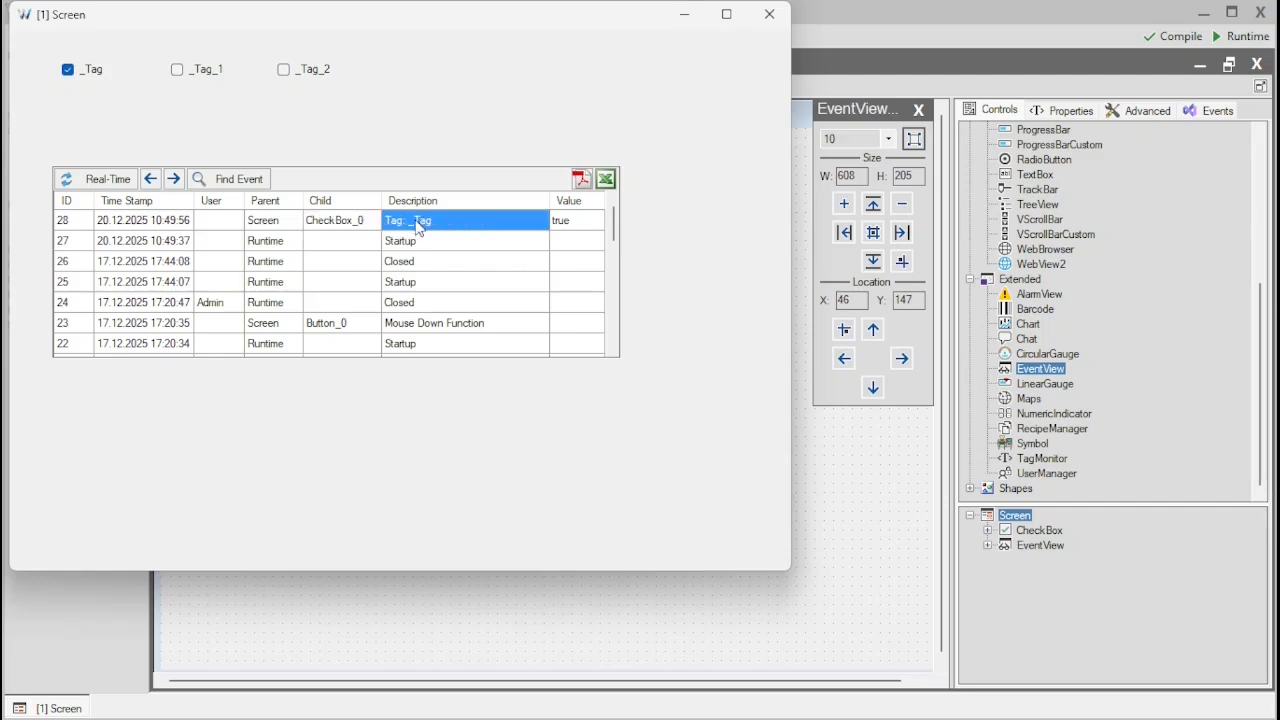
{"action": "left_click", "coordinate": [588, 228]}
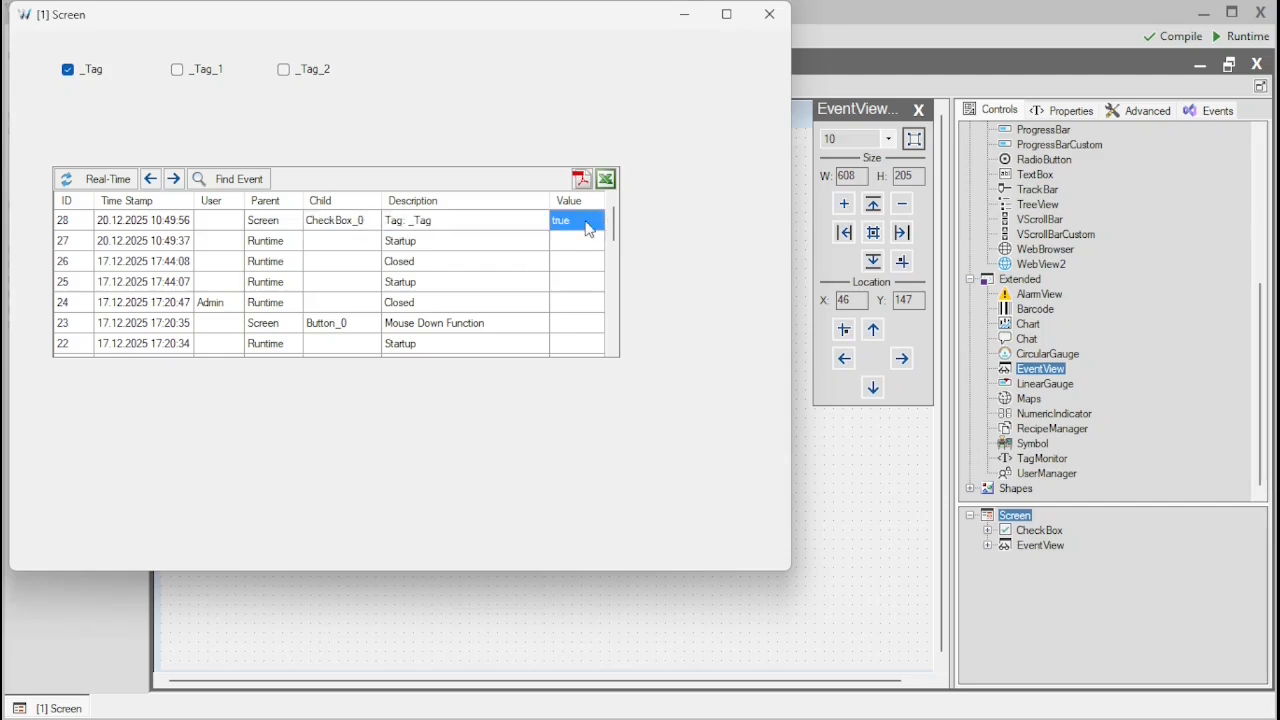
{"action": "left_click", "coordinate": [347, 229]}
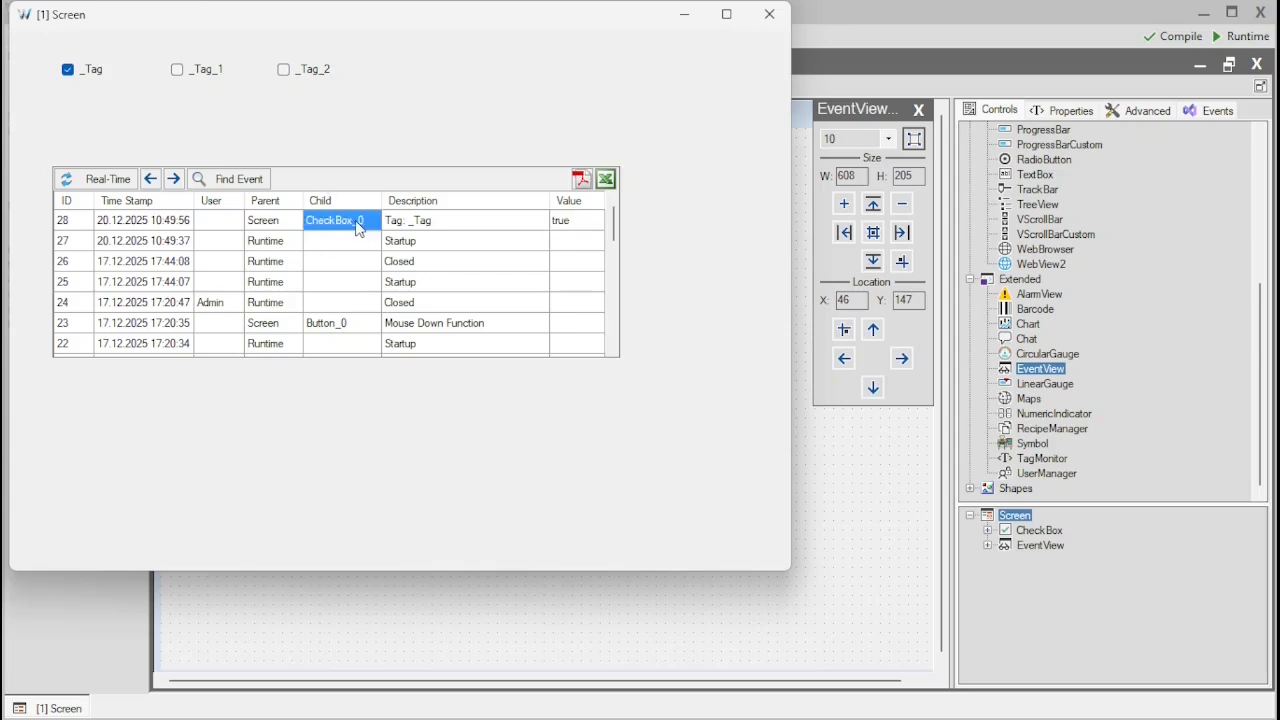
{"action": "left_click", "coordinate": [769, 15]}
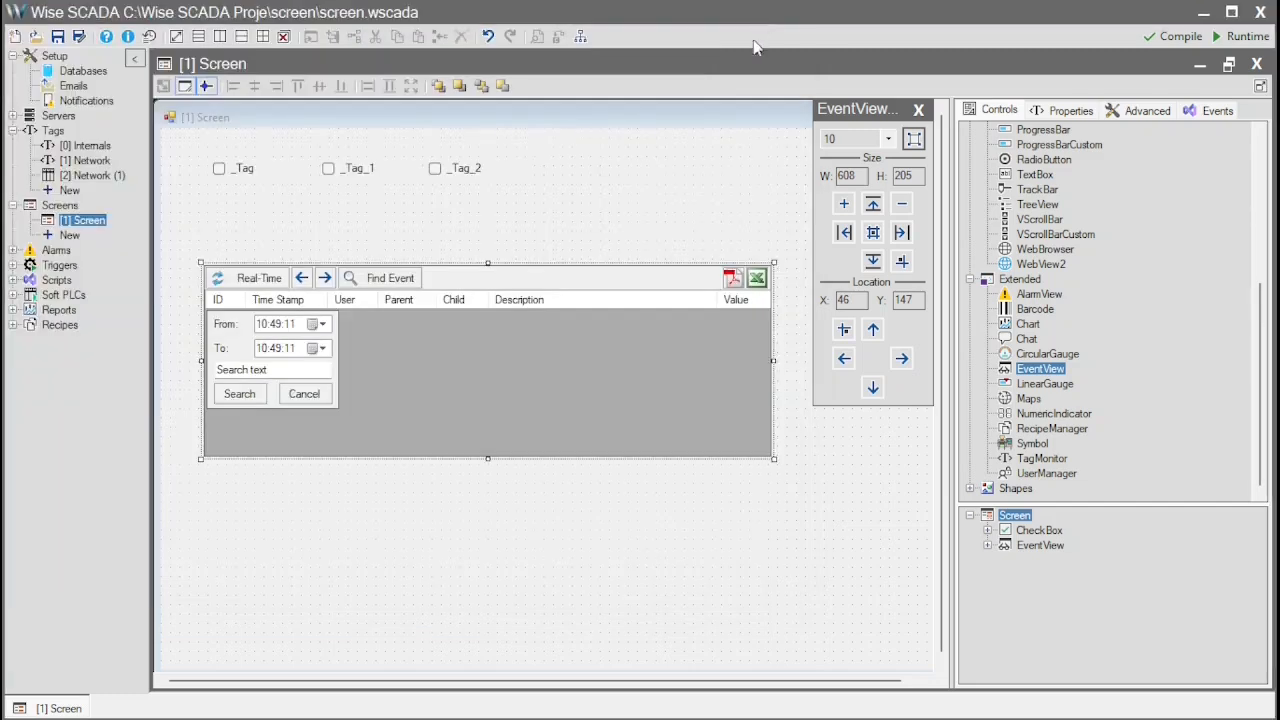
- Set the comment of the _Tag check box to "Fultek Wise SCADA"
{"action": "left_click", "coordinate": [247, 175]}
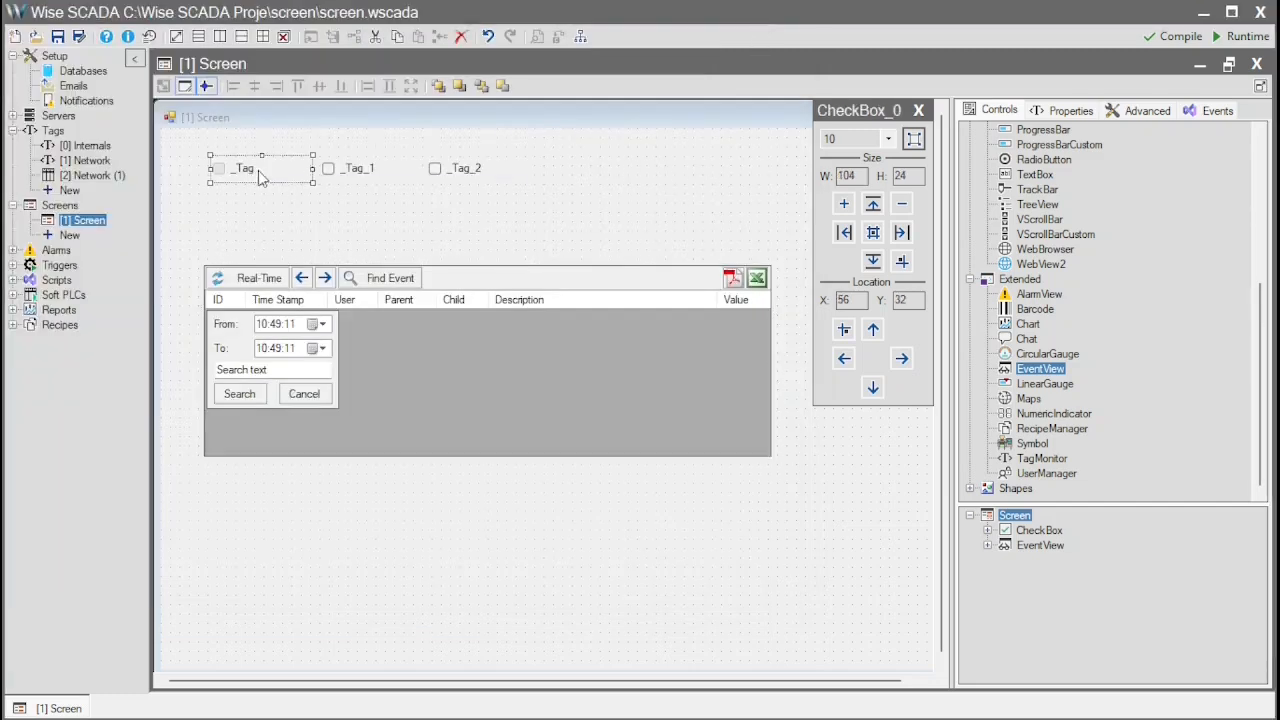
{"action": "left_click", "coordinate": [1070, 110]}
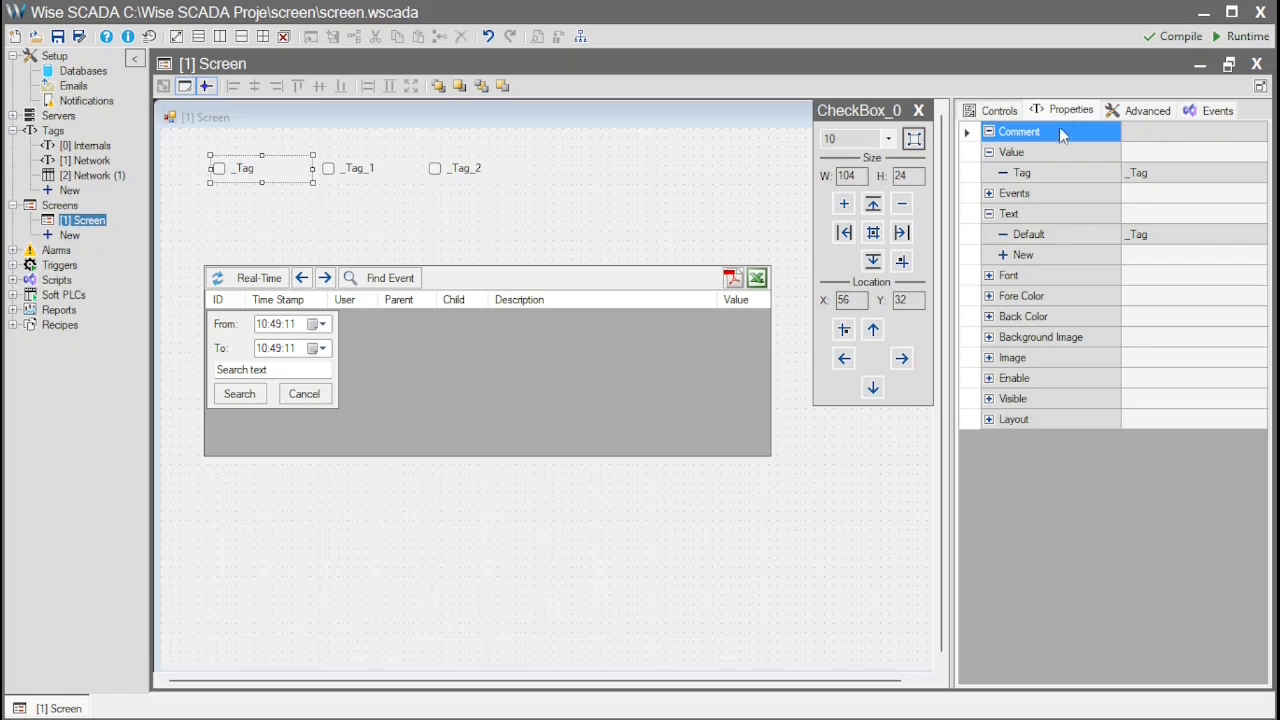
{"action": "left_click", "coordinate": [1153, 138]}
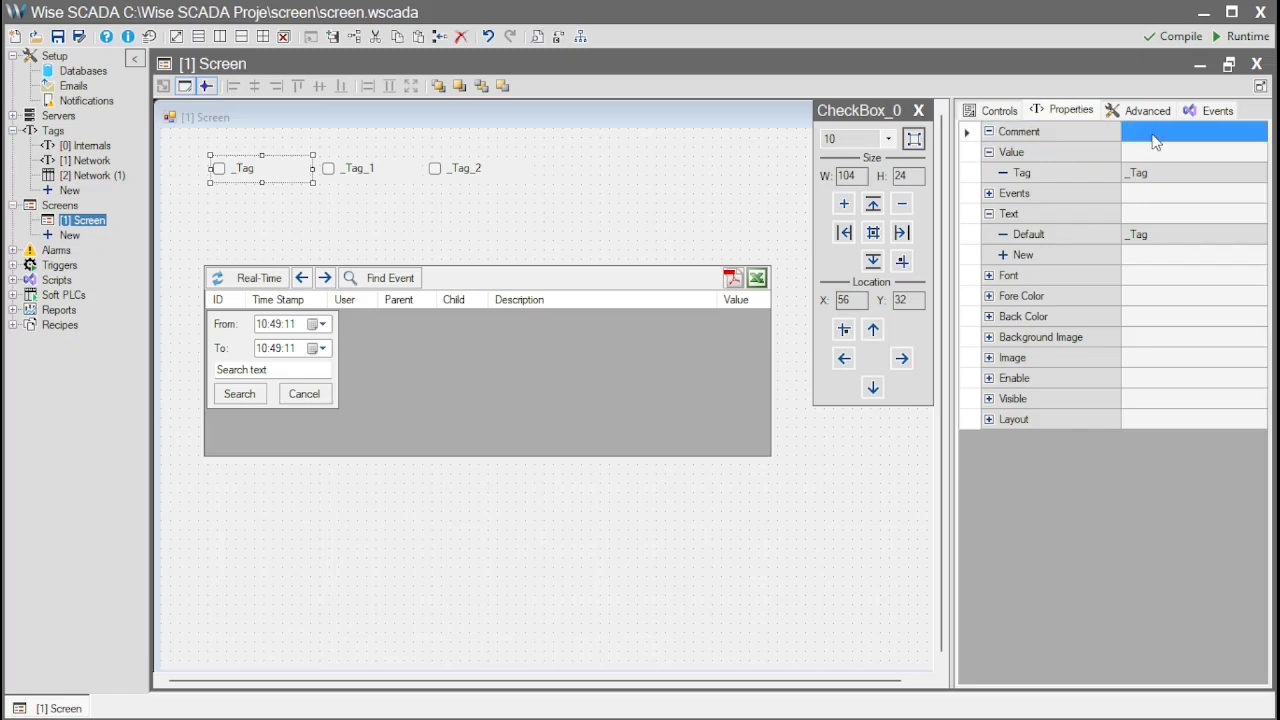
{"action": "left_click", "coordinate": [1154, 134]}
{"action": "type", "text": "Futek Wise SCADA"}
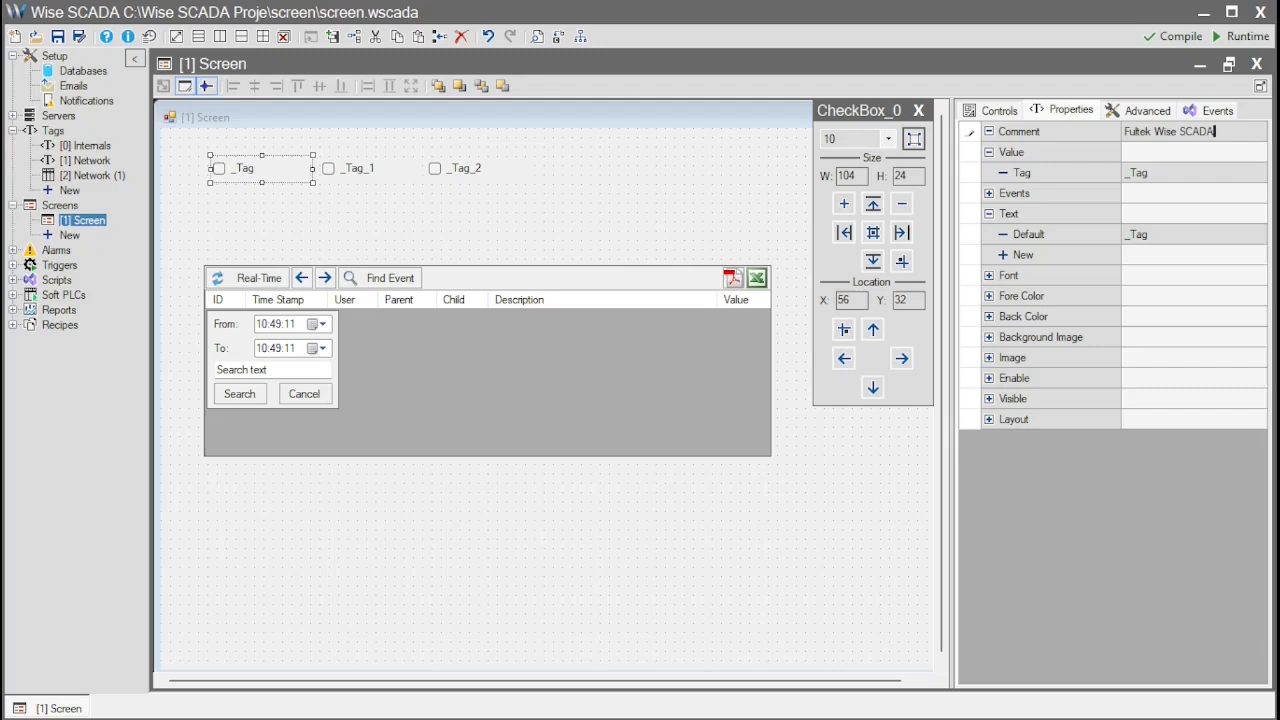
{"action": "key", "text": "Return"}
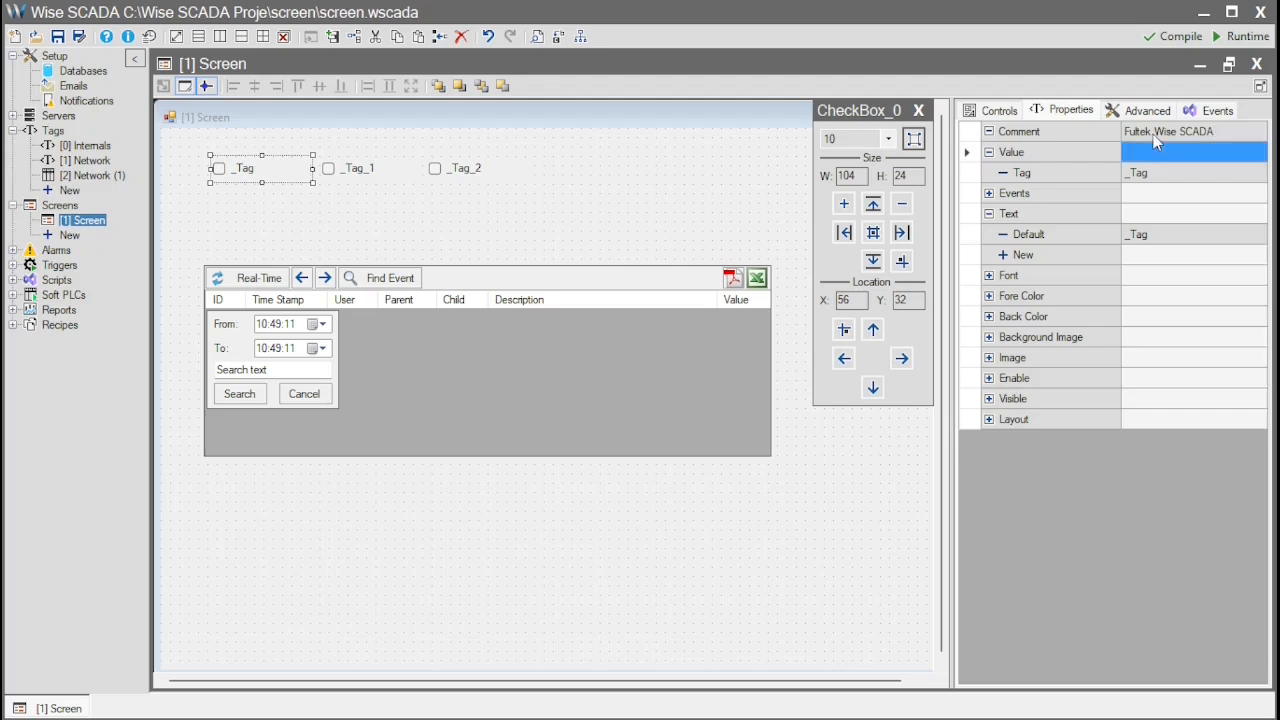
- Save and run the project, tick _Tag to check the child name in its logged event, and close the runtime
{"action": "left_click", "coordinate": [1242, 36]}
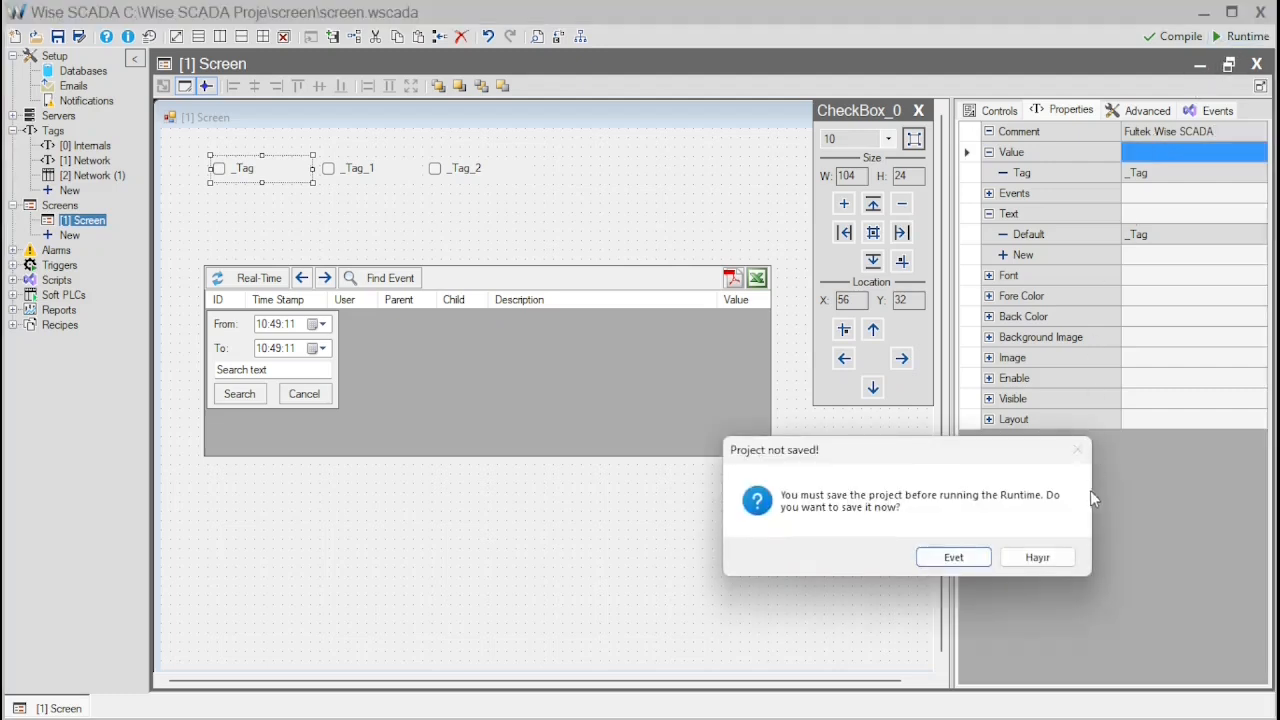
{"action": "left_click", "coordinate": [973, 558]}
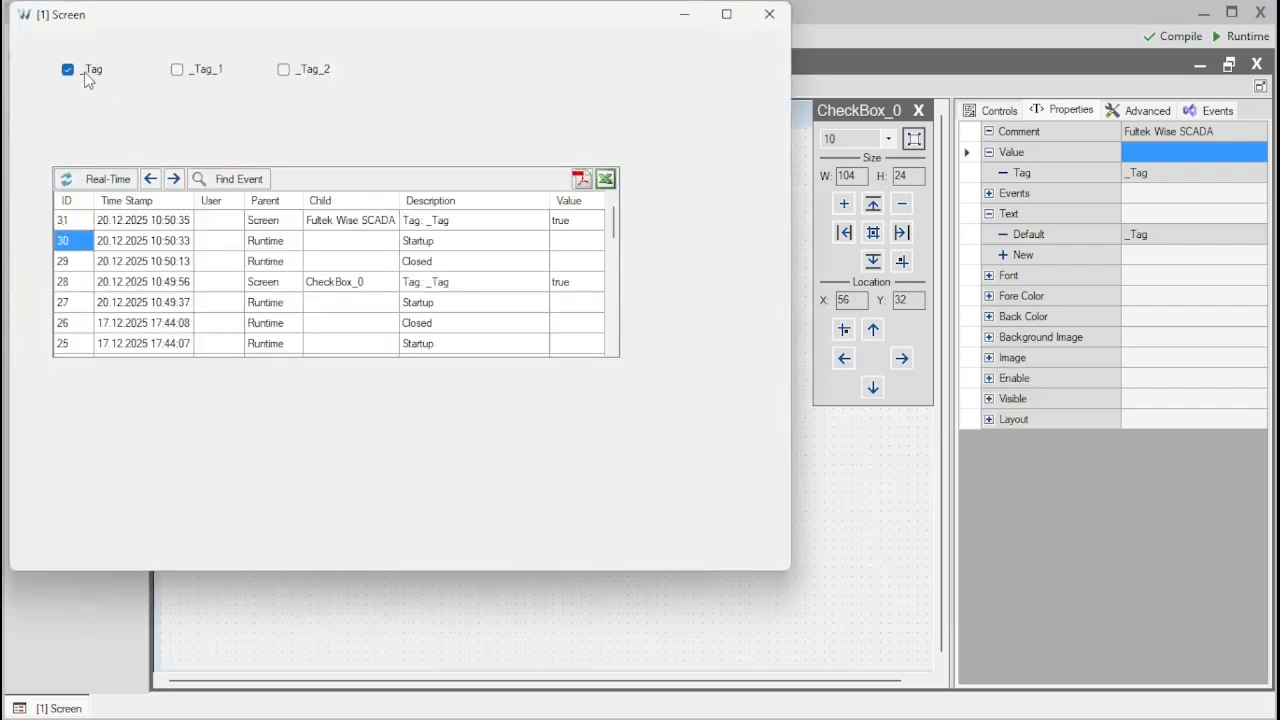
{"action": "left_click", "coordinate": [358, 222]}
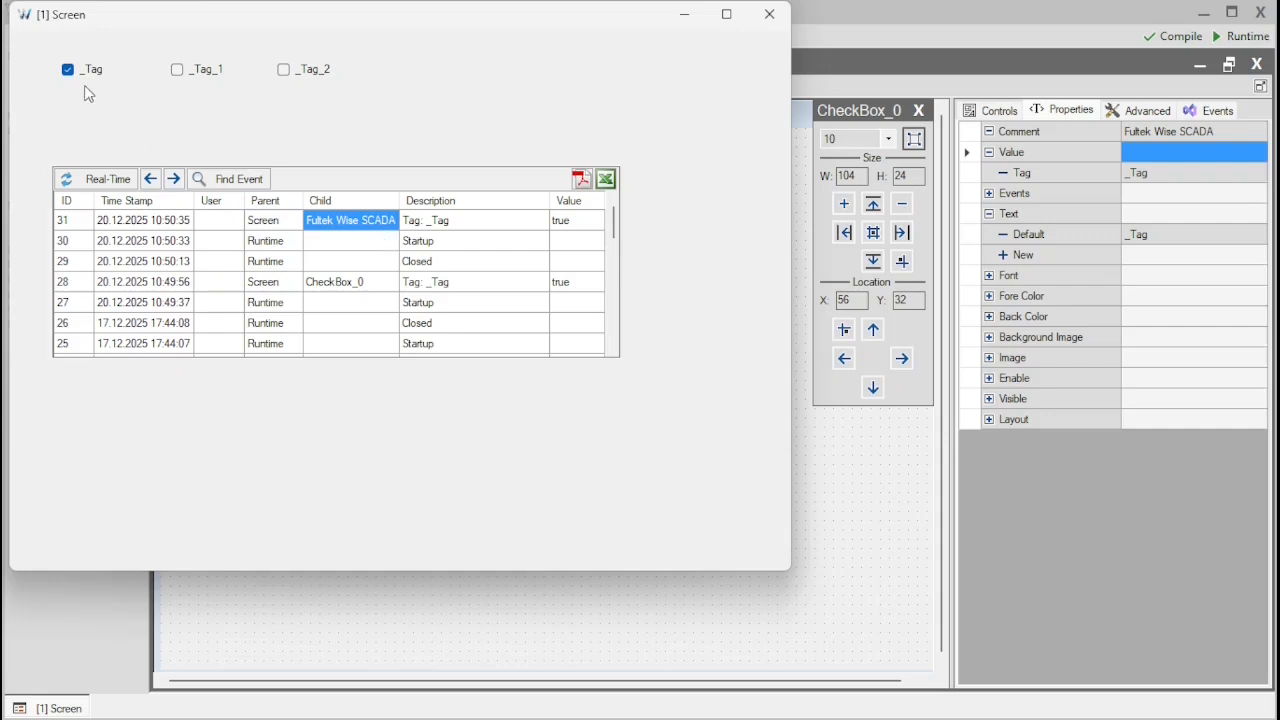
{"action": "left_click", "coordinate": [768, 15]}
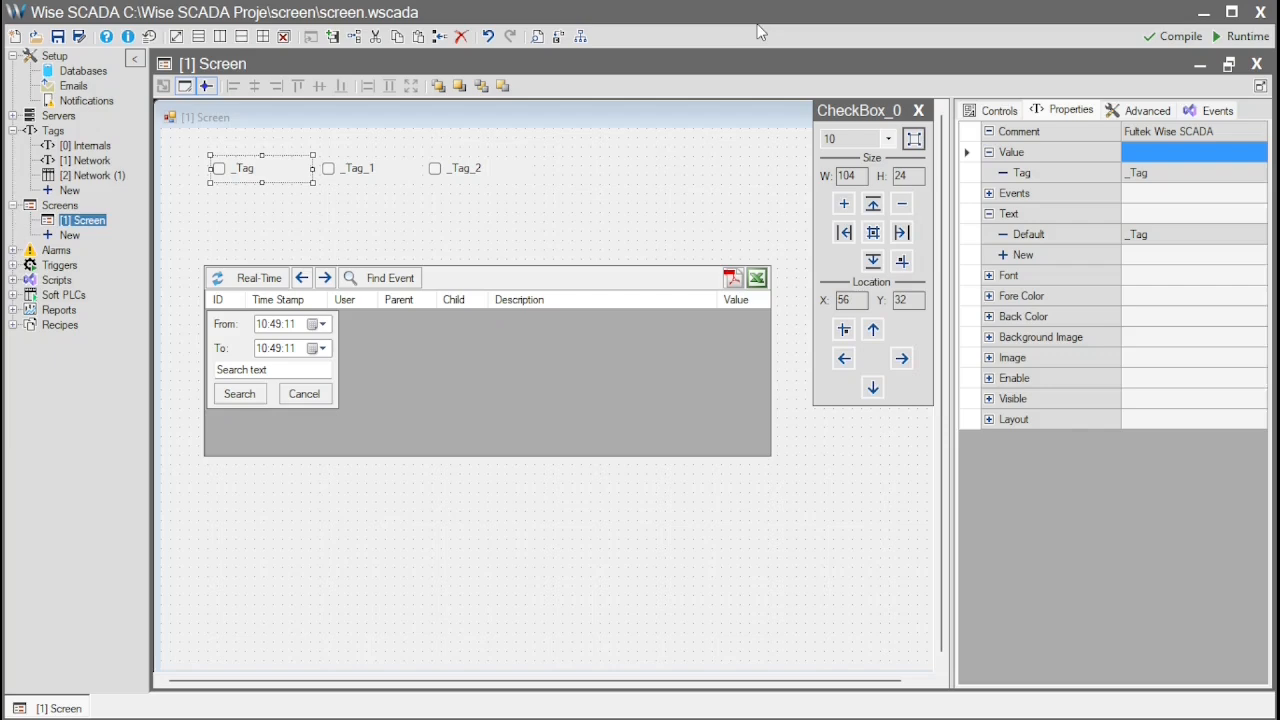
- Set the image of the EventView's _RealTimeButton child control to AddFB.png
{"action": "left_click", "coordinate": [576, 380]}
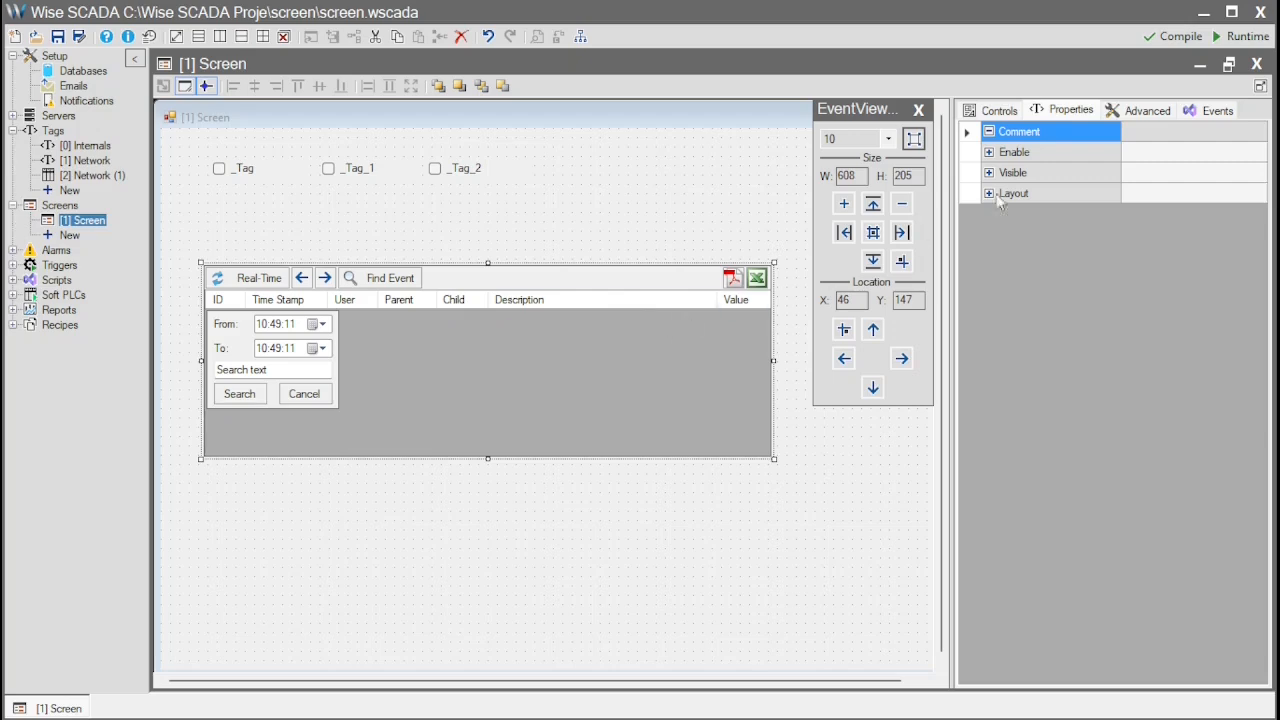
{"action": "left_click", "coordinate": [1138, 110]}
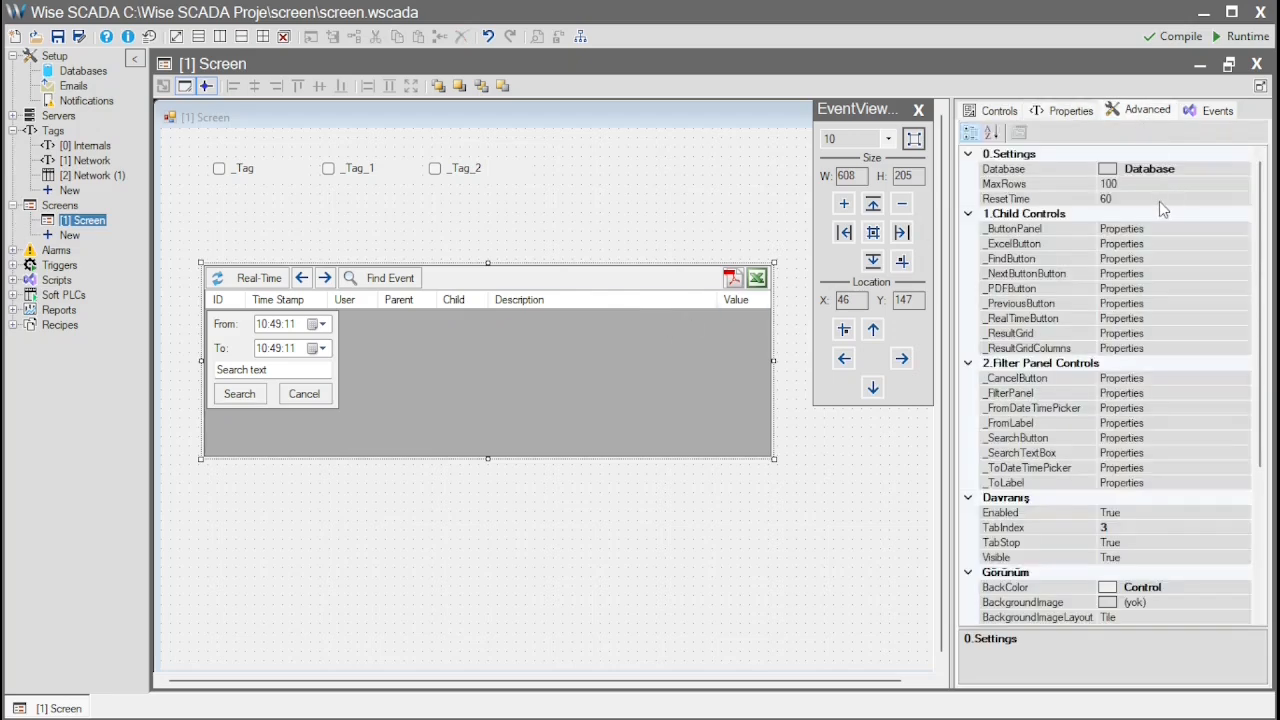
{"action": "left_click", "coordinate": [1041, 230]}
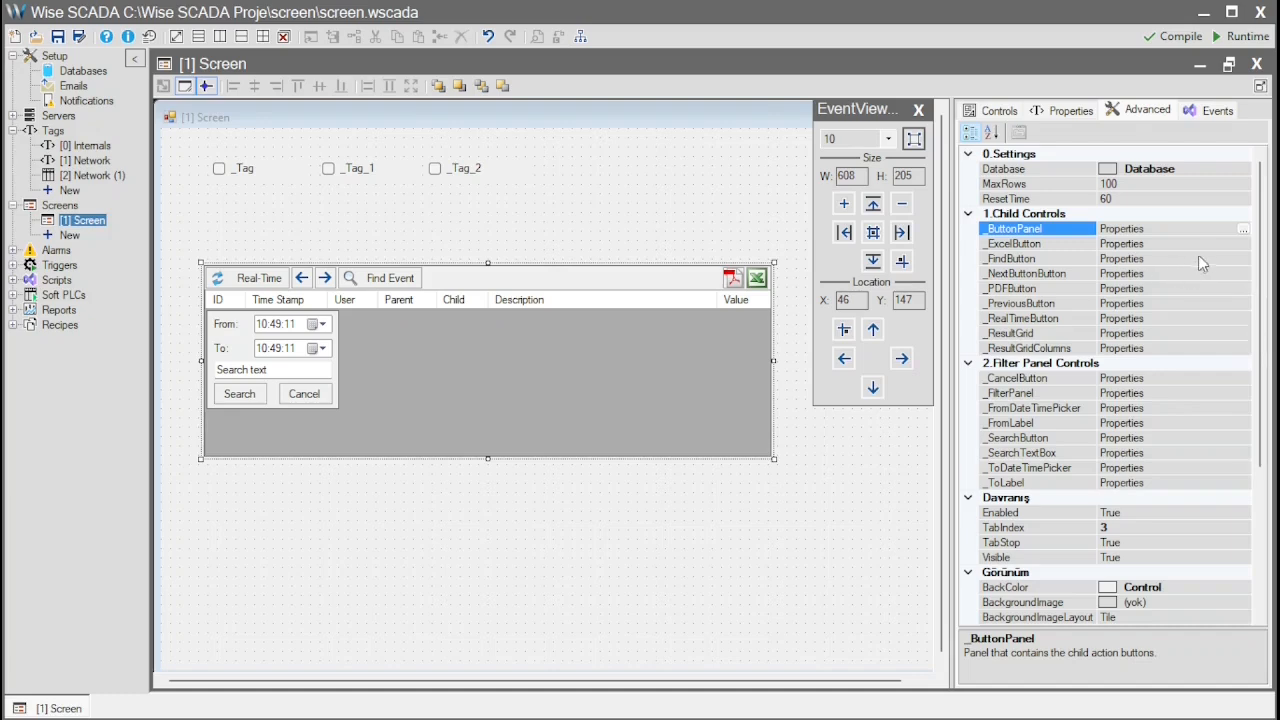
{"action": "left_click", "coordinate": [1202, 318]}
{"action": "left_click", "coordinate": [1243, 318]}
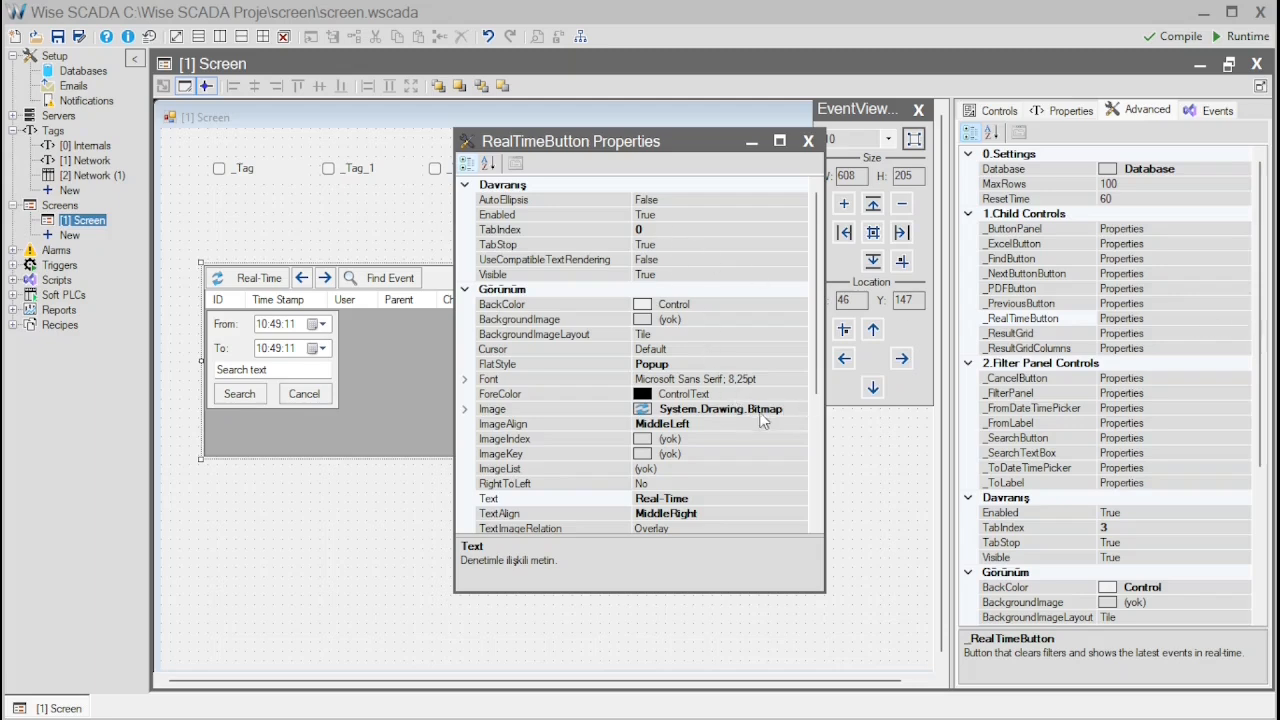
{"action": "left_click", "coordinate": [796, 411]}
{"action": "left_click", "coordinate": [798, 409]}
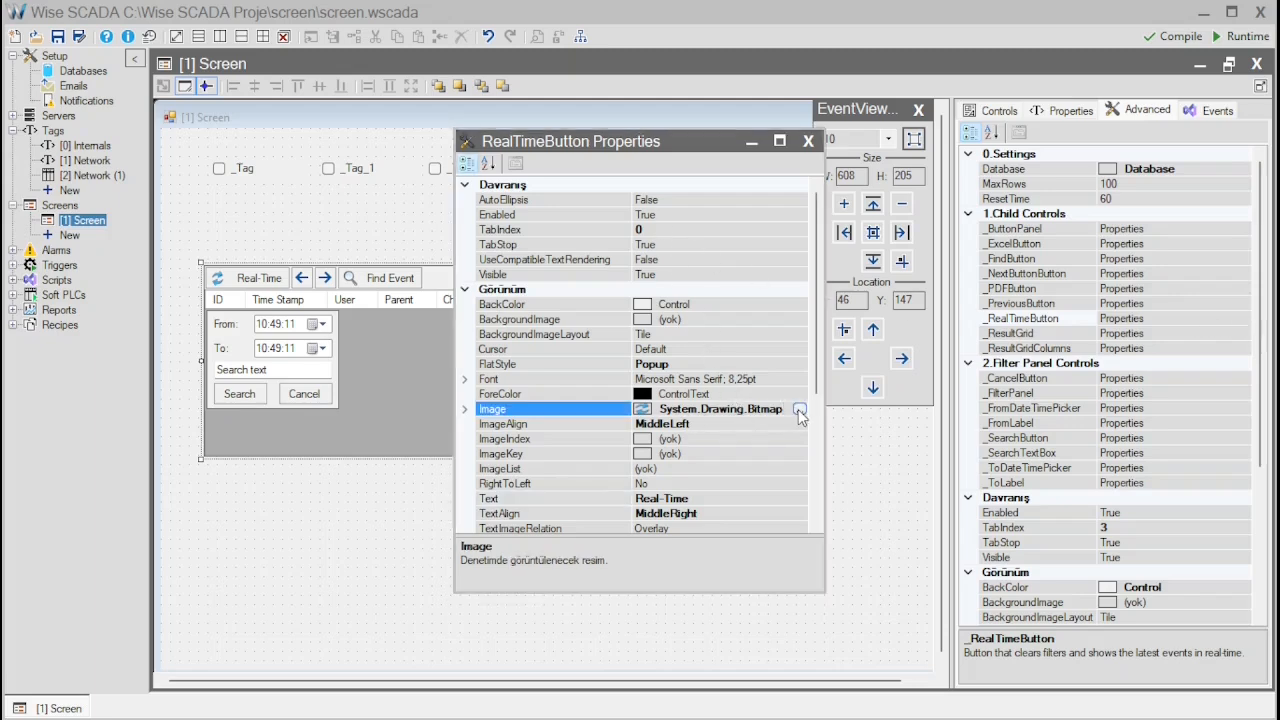
{"action": "left_click", "coordinate": [772, 443]}
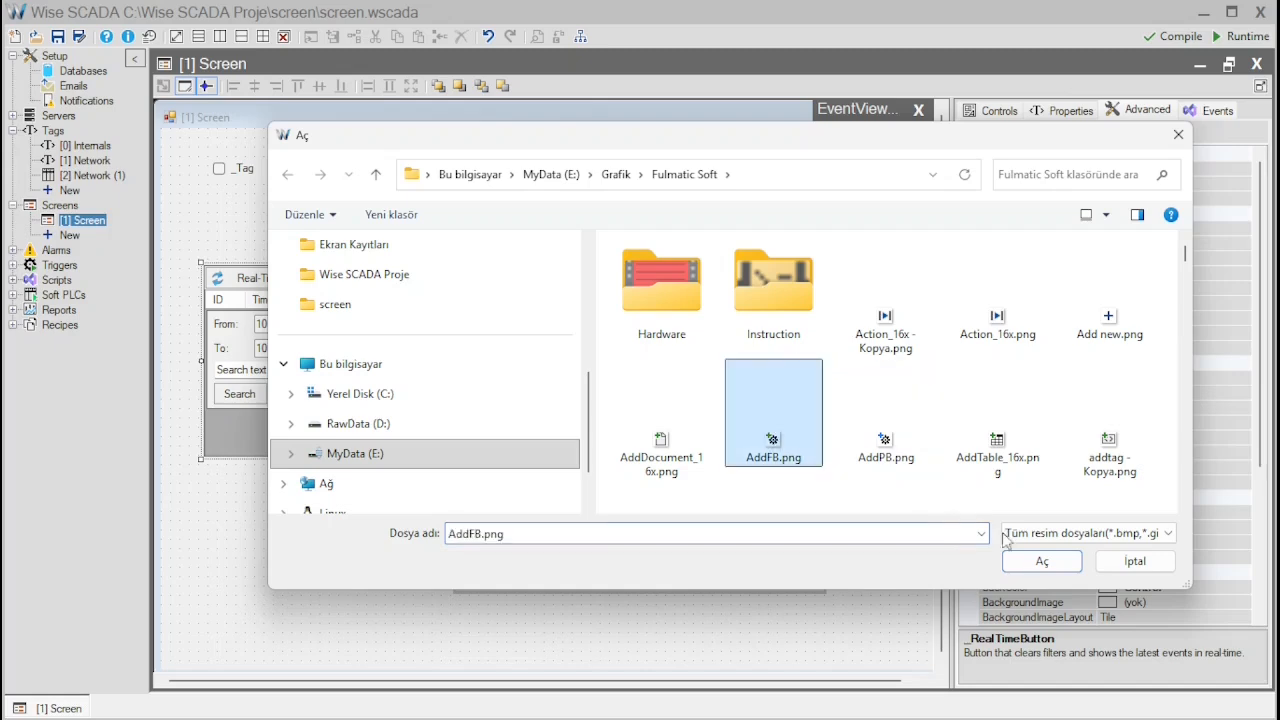
{"action": "left_click", "coordinate": [1036, 562]}
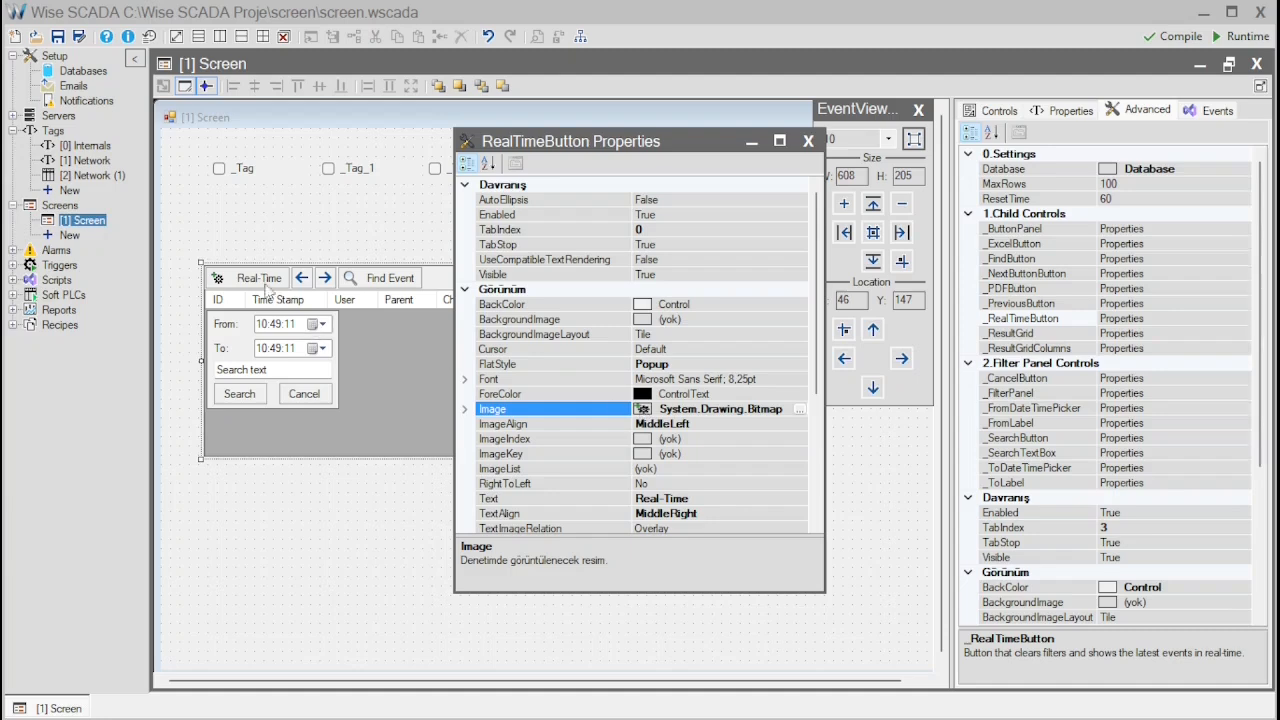
- Set the real-time button's text to "Gerçek Zamanlı", close its properties and return to the list of available controls
{"action": "left_click", "coordinate": [716, 498]}
{"action": "left_click_drag", "start_coordinate": [722, 498], "coordinate": [616, 500]}
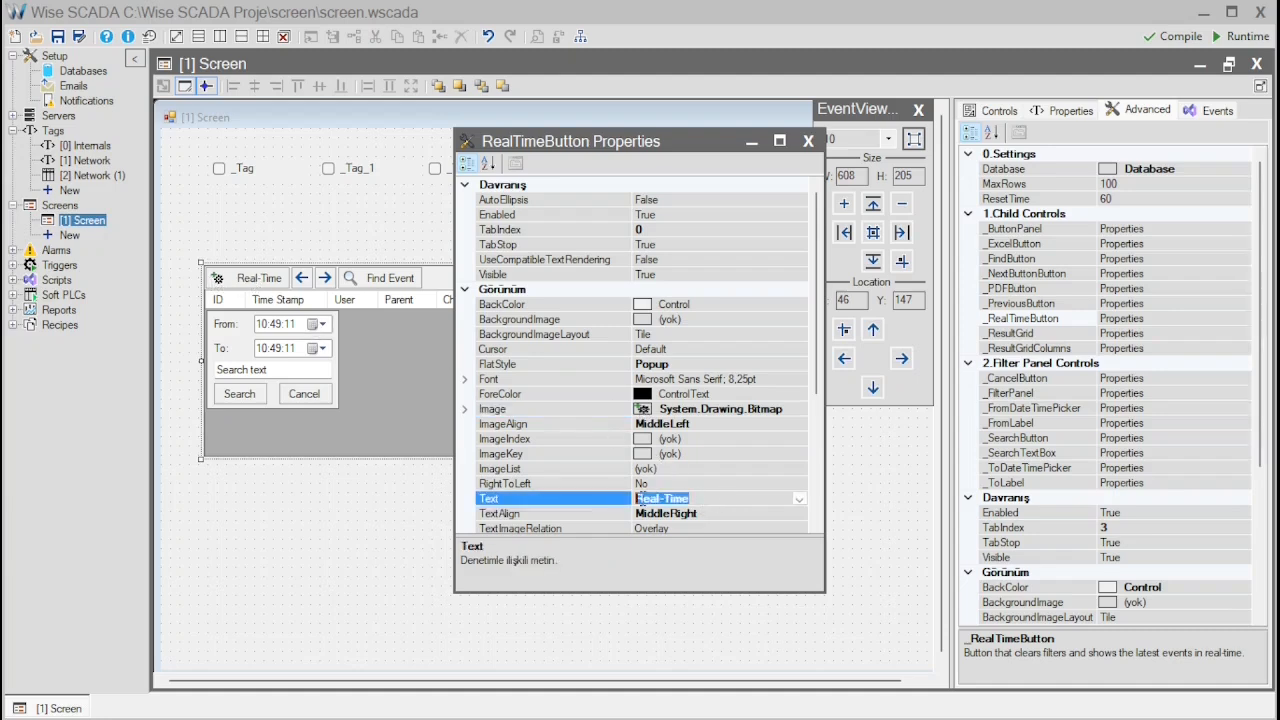
{"action": "type", "text": "Gerçek Zamanlı"}
{"action": "key", "text": "Return"}
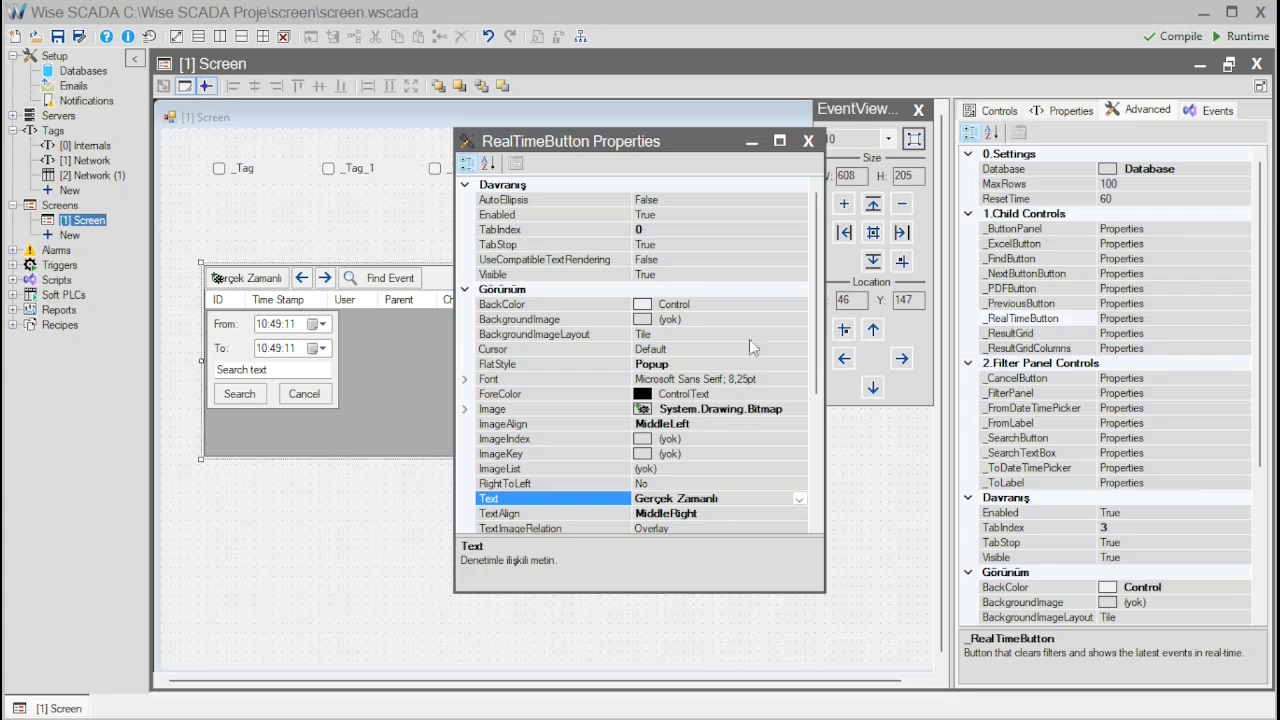
{"action": "left_click", "coordinate": [808, 141]}
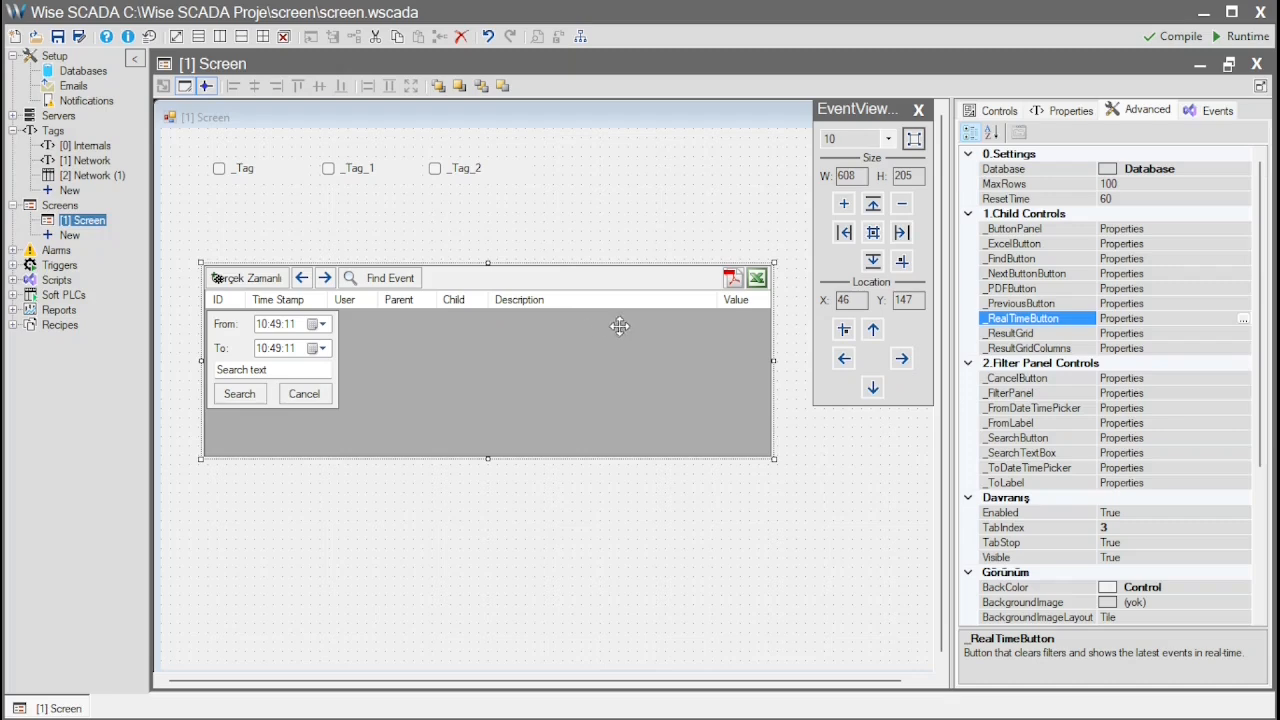
{"action": "left_click", "coordinate": [998, 110]}
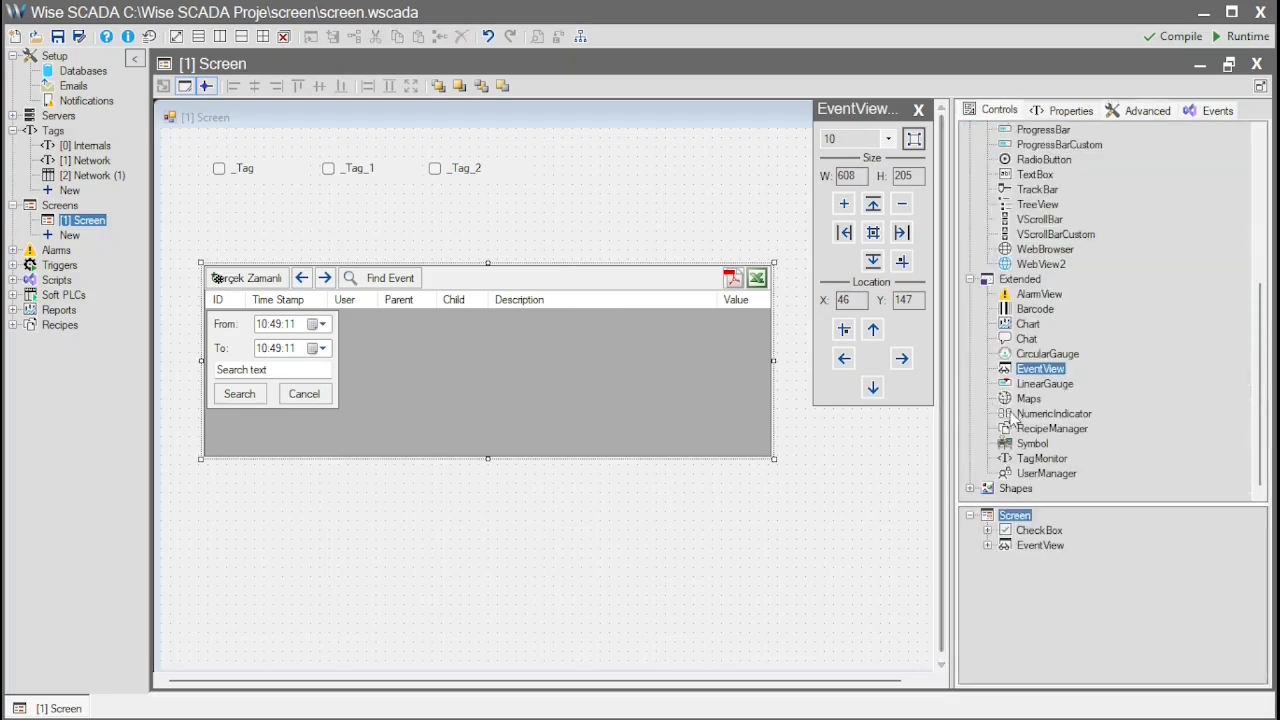
- Replace the EventView with a TagMonitor below the check boxes and enlarge it to about 807 by 371
{"action": "left_click", "coordinate": [614, 383]}
{"action": "key", "text": "Delete"}
{"action": "left_click_drag", "start_coordinate": [1040, 458], "coordinate": [247, 248]}
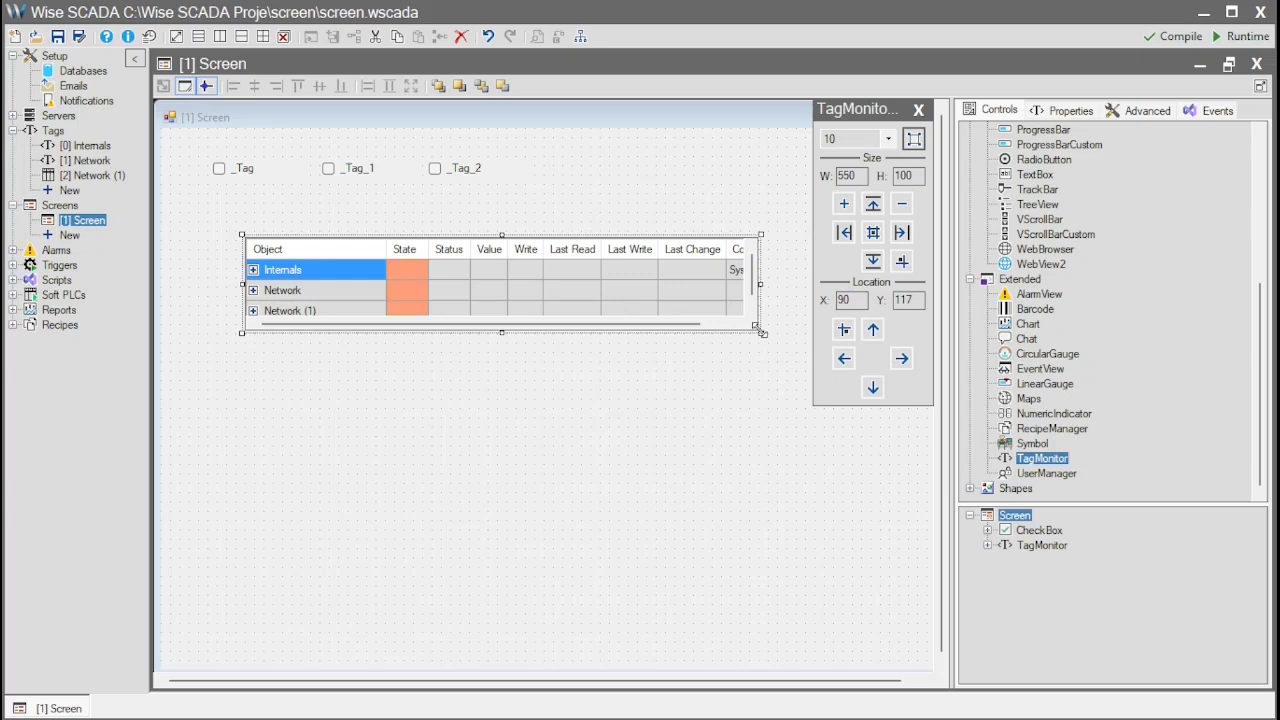
{"action": "left_click_drag", "start_coordinate": [760, 328], "coordinate": [927, 588]}
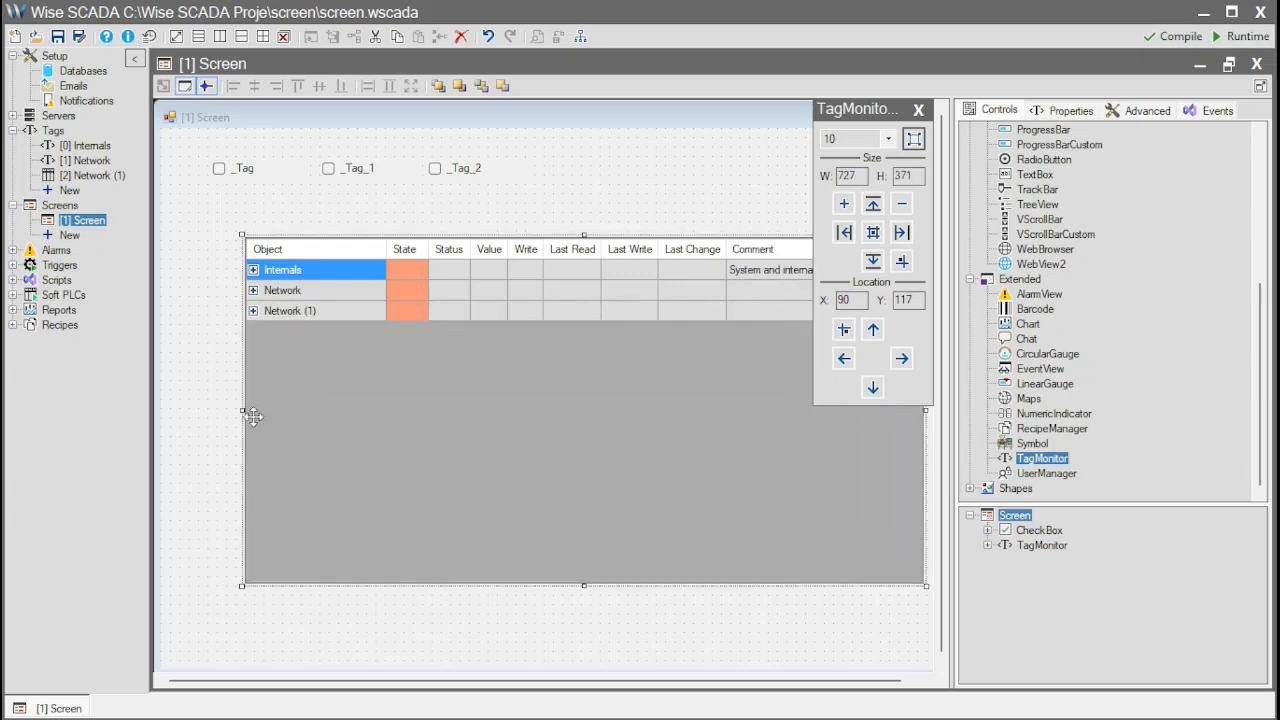
{"action": "left_click_drag", "start_coordinate": [243, 412], "coordinate": [167, 412]}
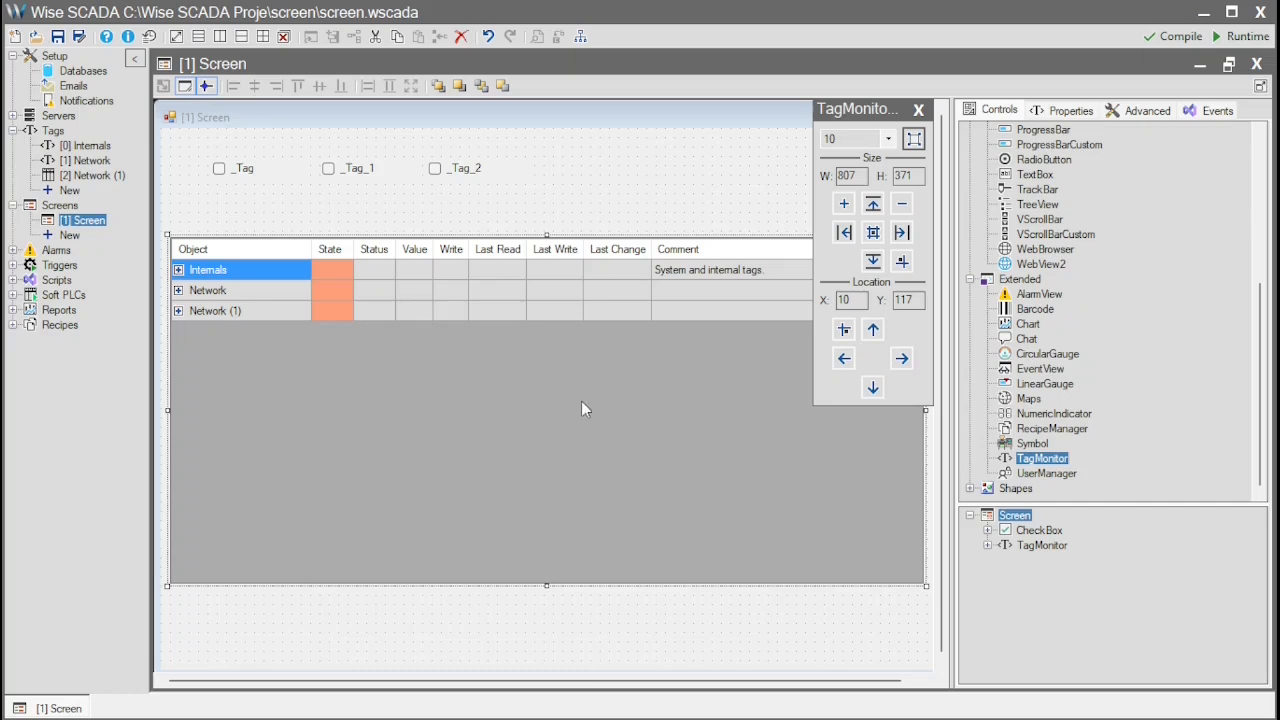
- Save and run the project, and expand Network (1), Network, Internals and its System group in the tag monitor
{"action": "left_click", "coordinate": [1243, 36]}
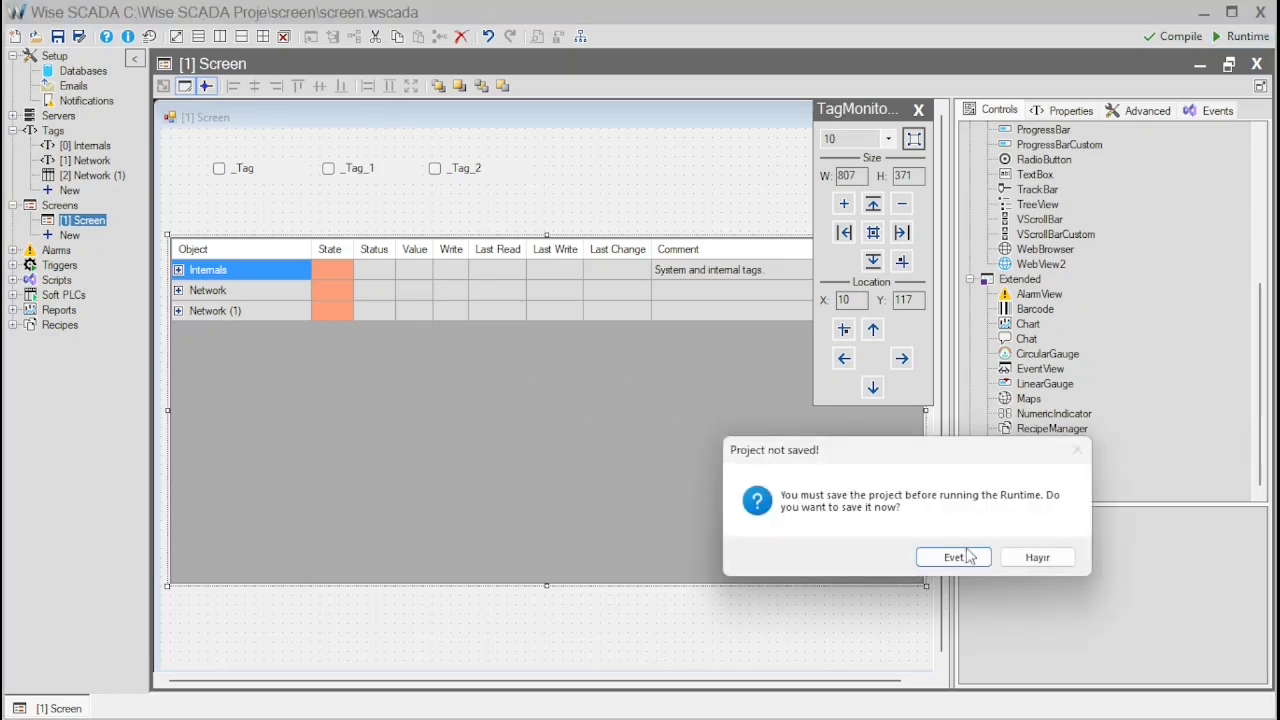
{"action": "left_click", "coordinate": [954, 557]}
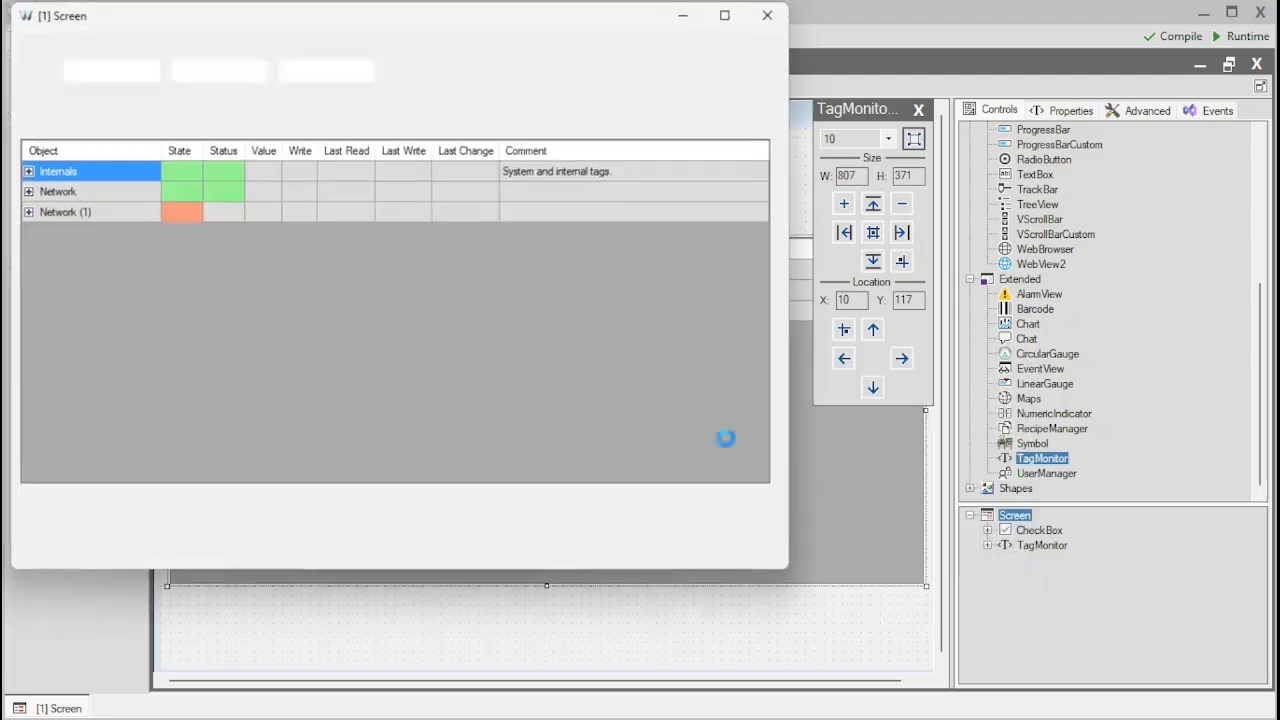
{"action": "left_click", "coordinate": [27, 212]}
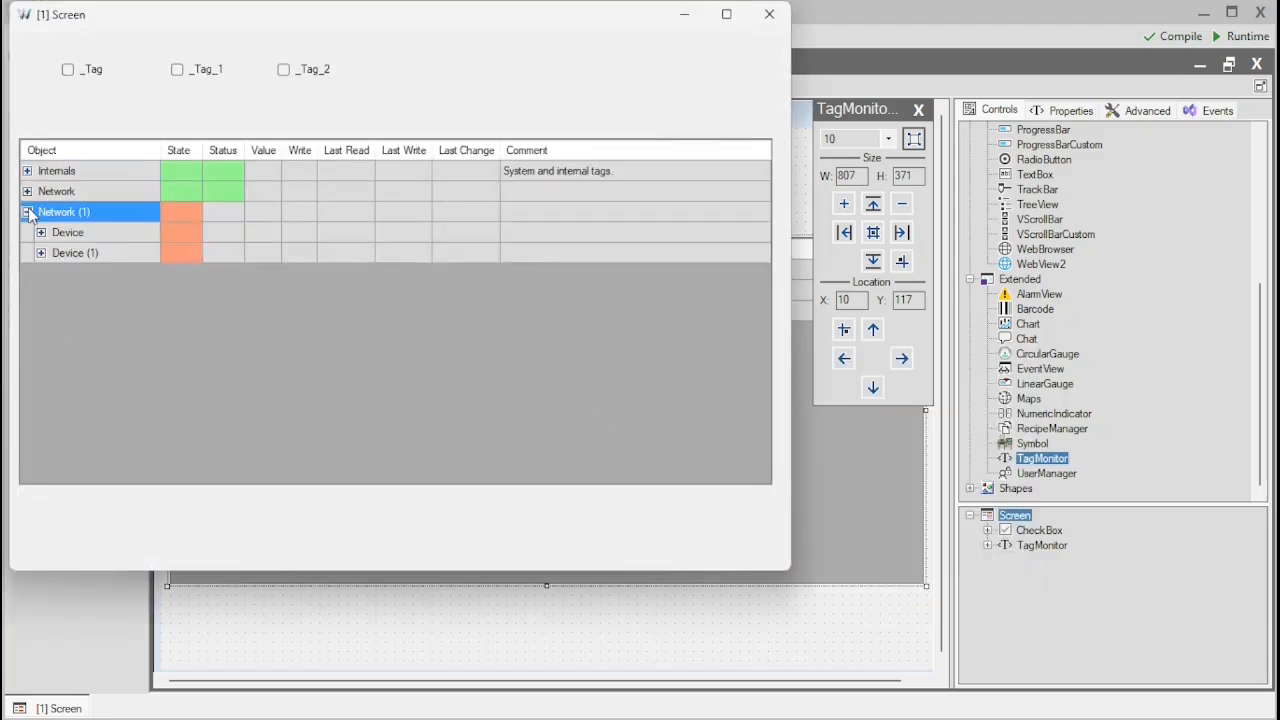
{"action": "left_click", "coordinate": [27, 191]}
{"action": "left_click", "coordinate": [27, 171]}
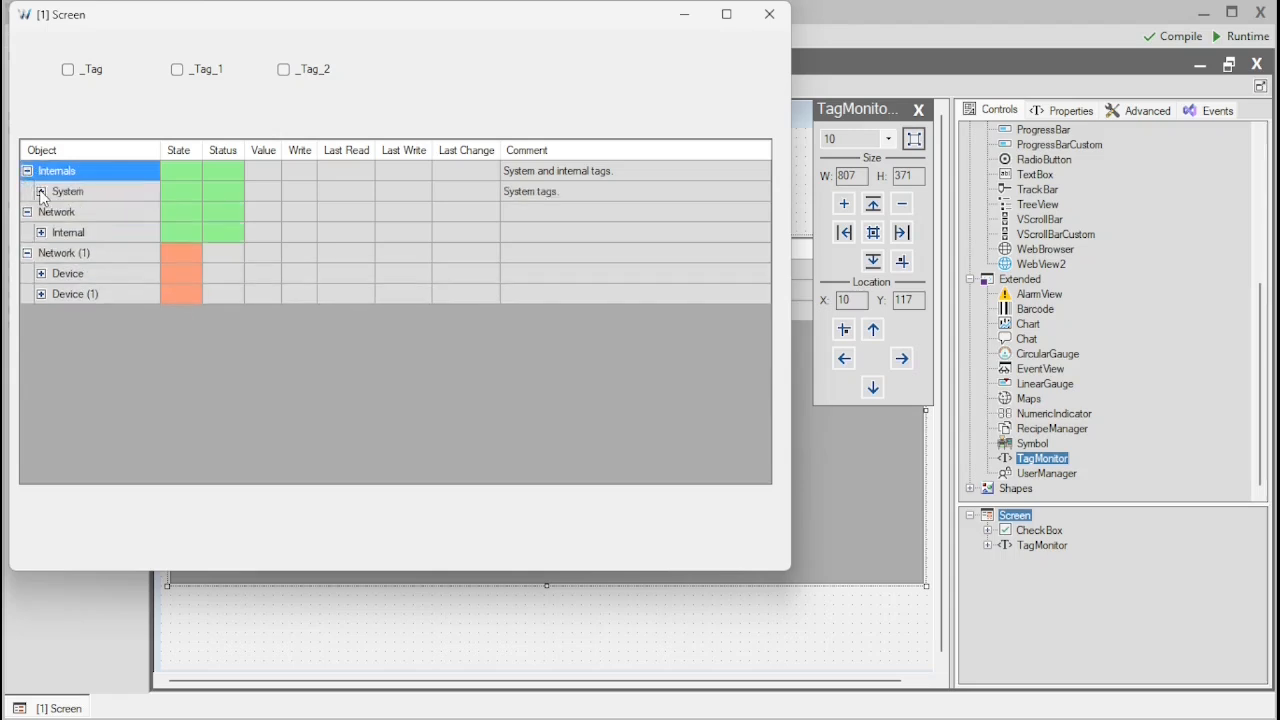
{"action": "left_click", "coordinate": [40, 191]}
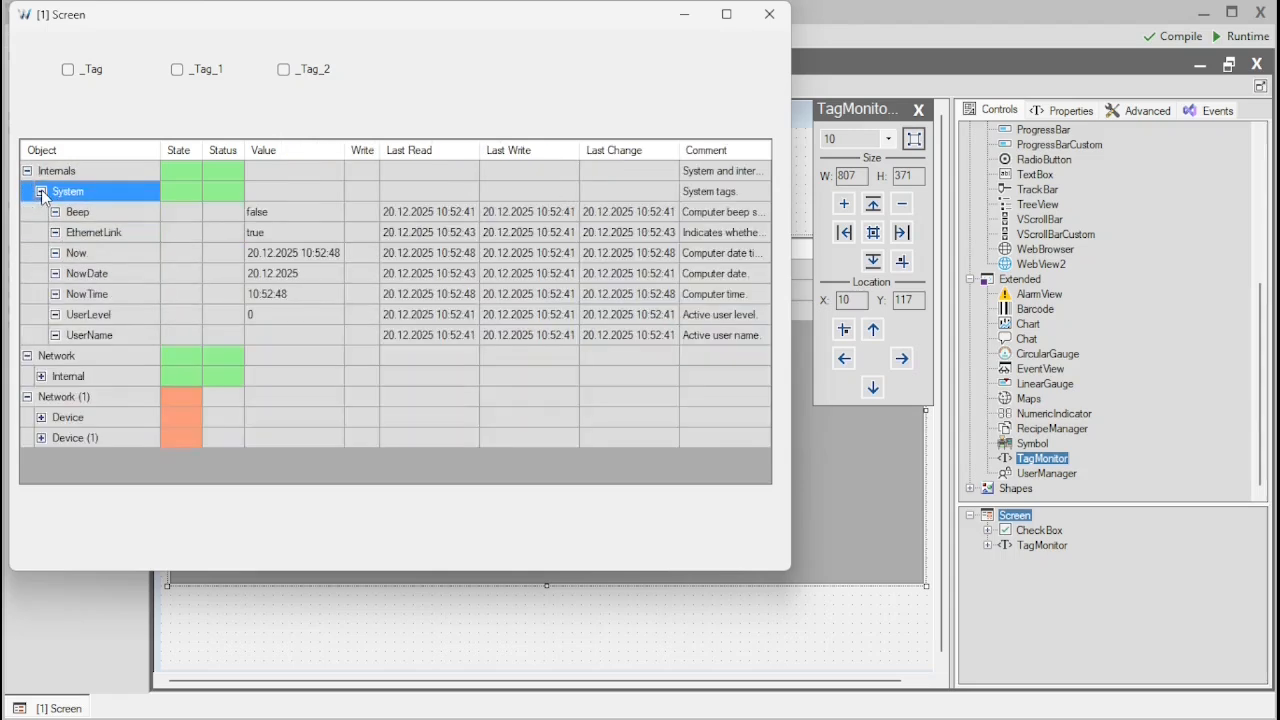
- Examine the System tags' values and the Now tag's last read, last write and last change times
{"action": "left_click", "coordinate": [320, 236]}
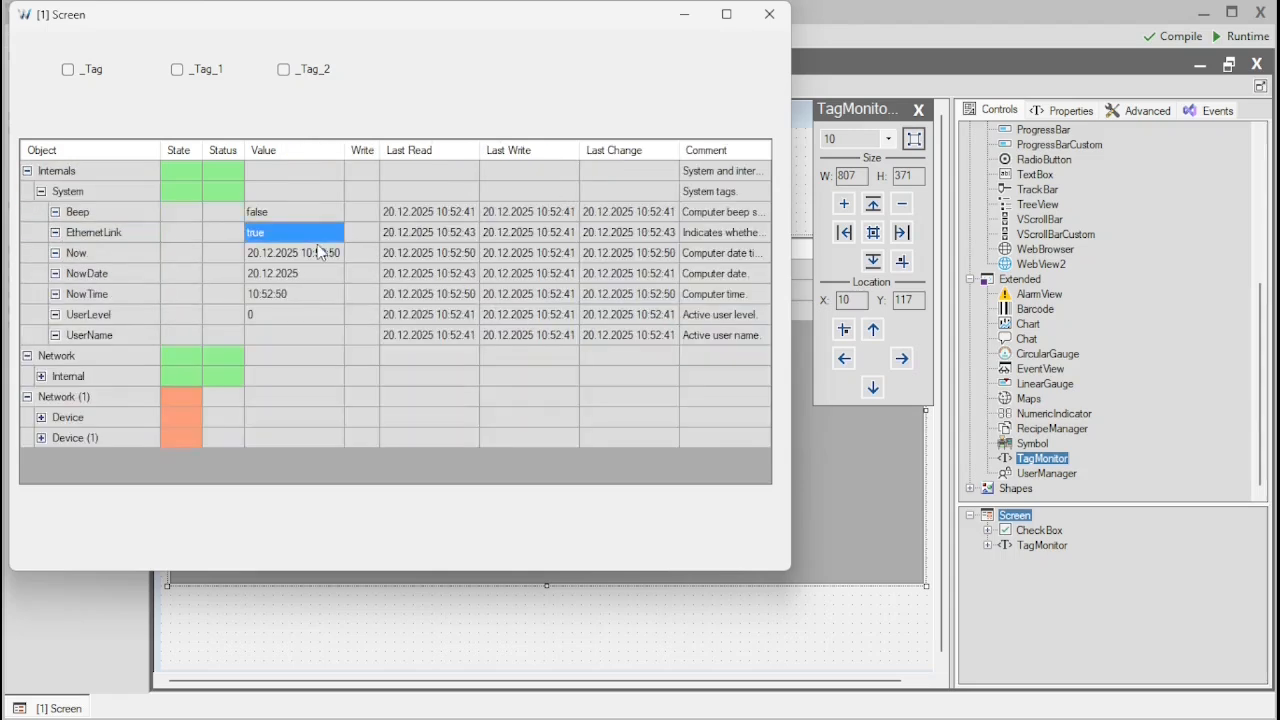
{"action": "left_click", "coordinate": [423, 258]}
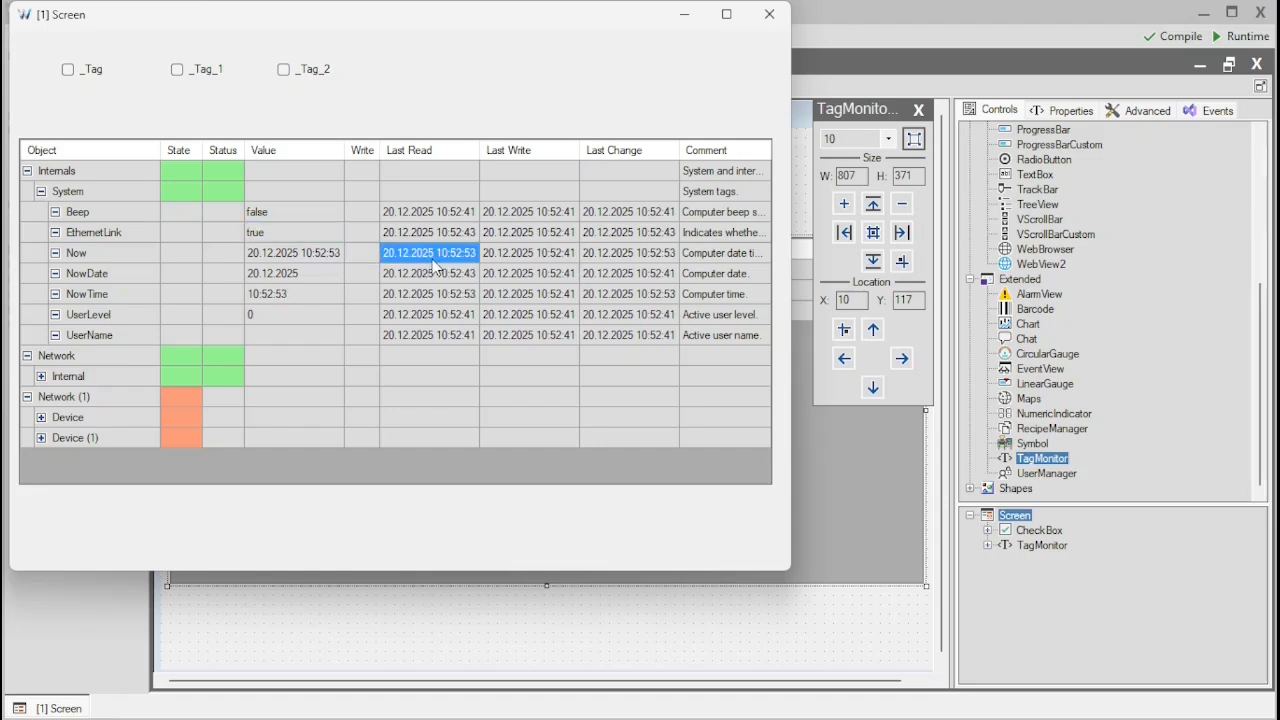
{"action": "left_click", "coordinate": [540, 256]}
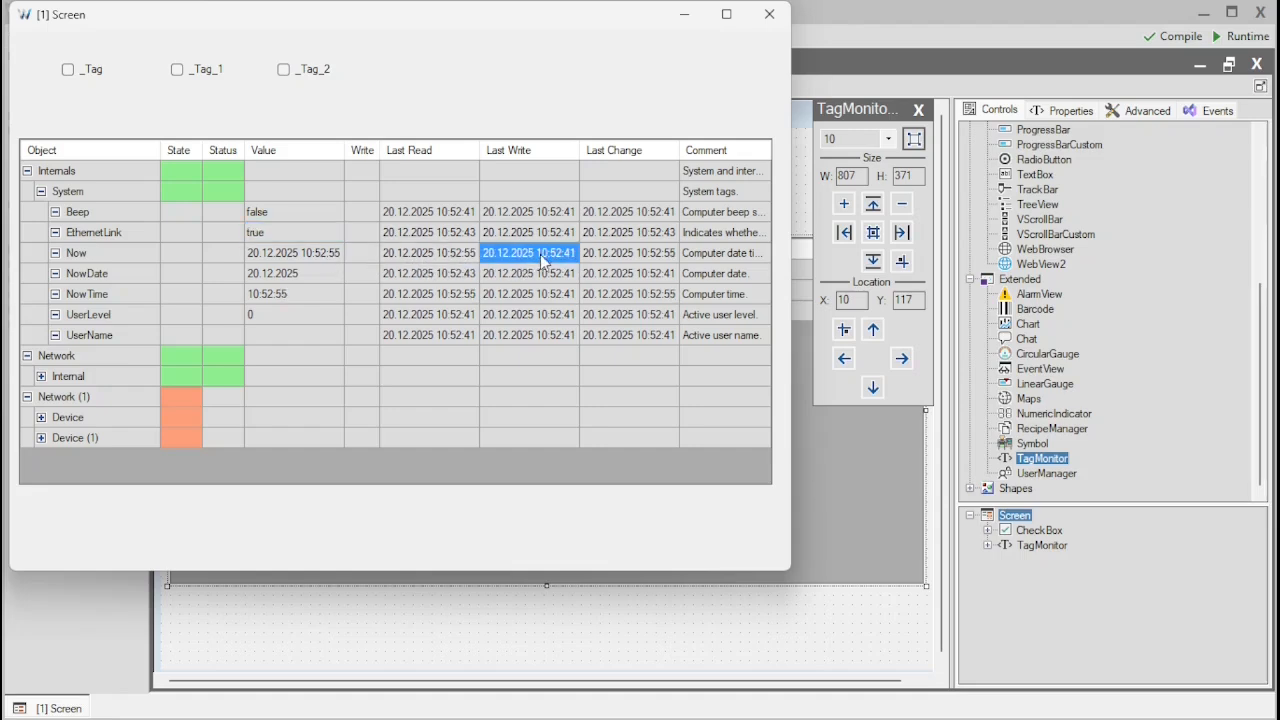
{"action": "left_click", "coordinate": [632, 258]}
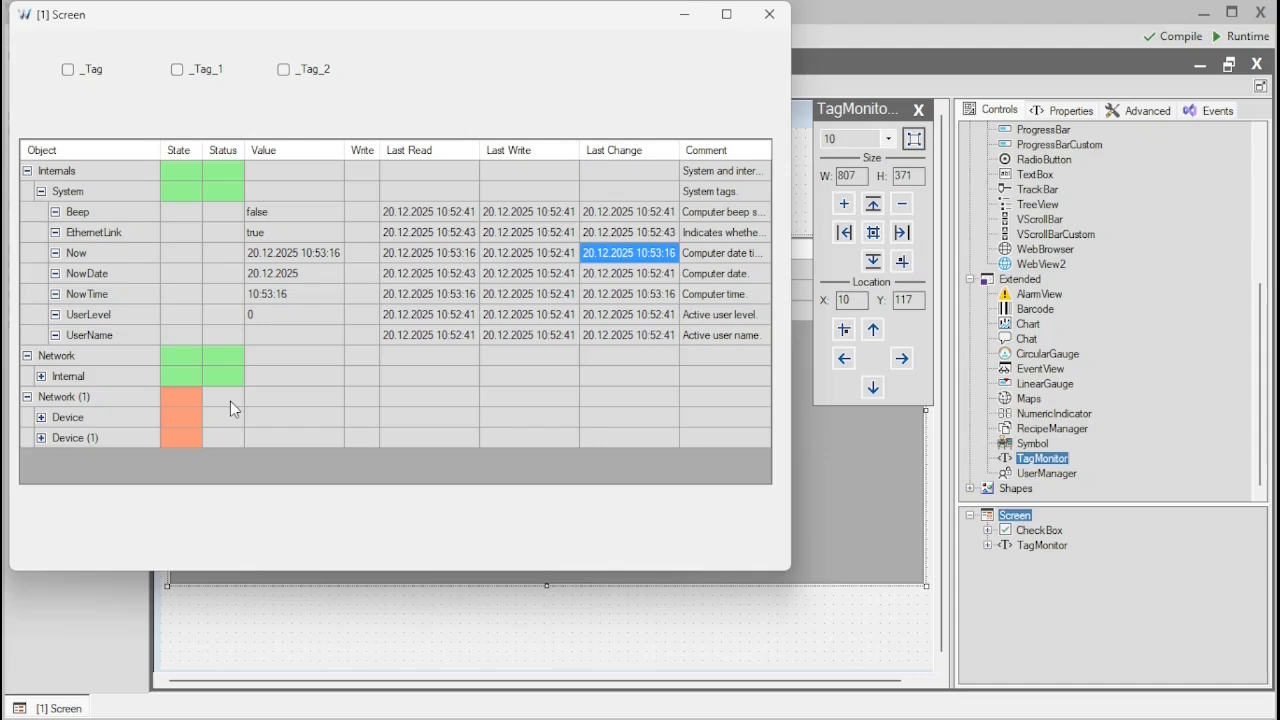
- Expand Device under Network (1), and switch _Tag on and off to compare the network's state and status
{"action": "left_click", "coordinate": [45, 421]}
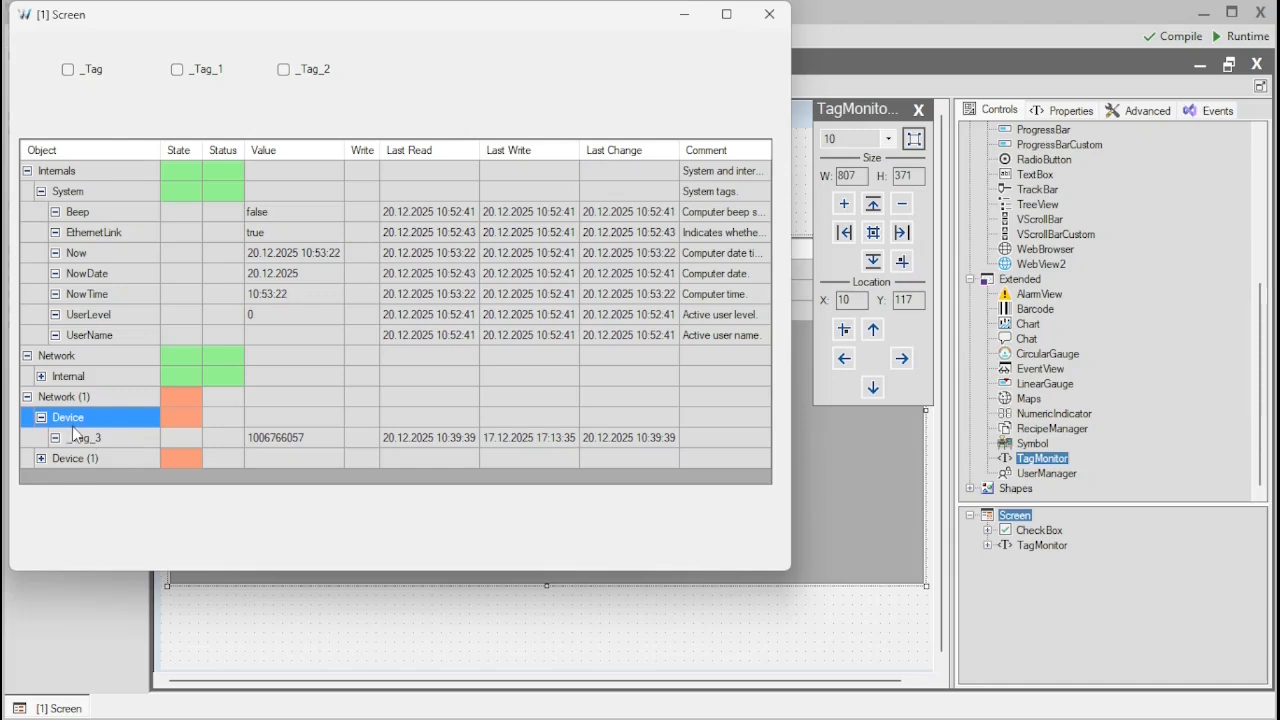
{"action": "left_click", "coordinate": [93, 77]}
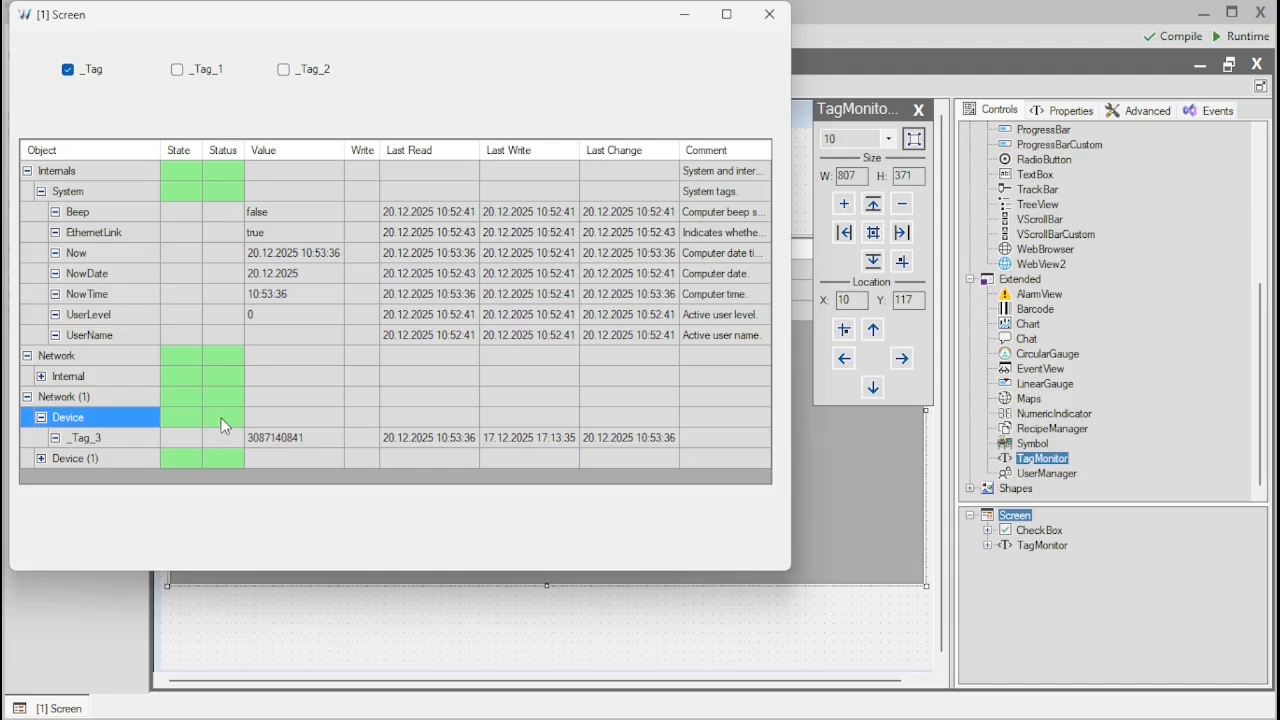
{"action": "left_click", "coordinate": [77, 73]}
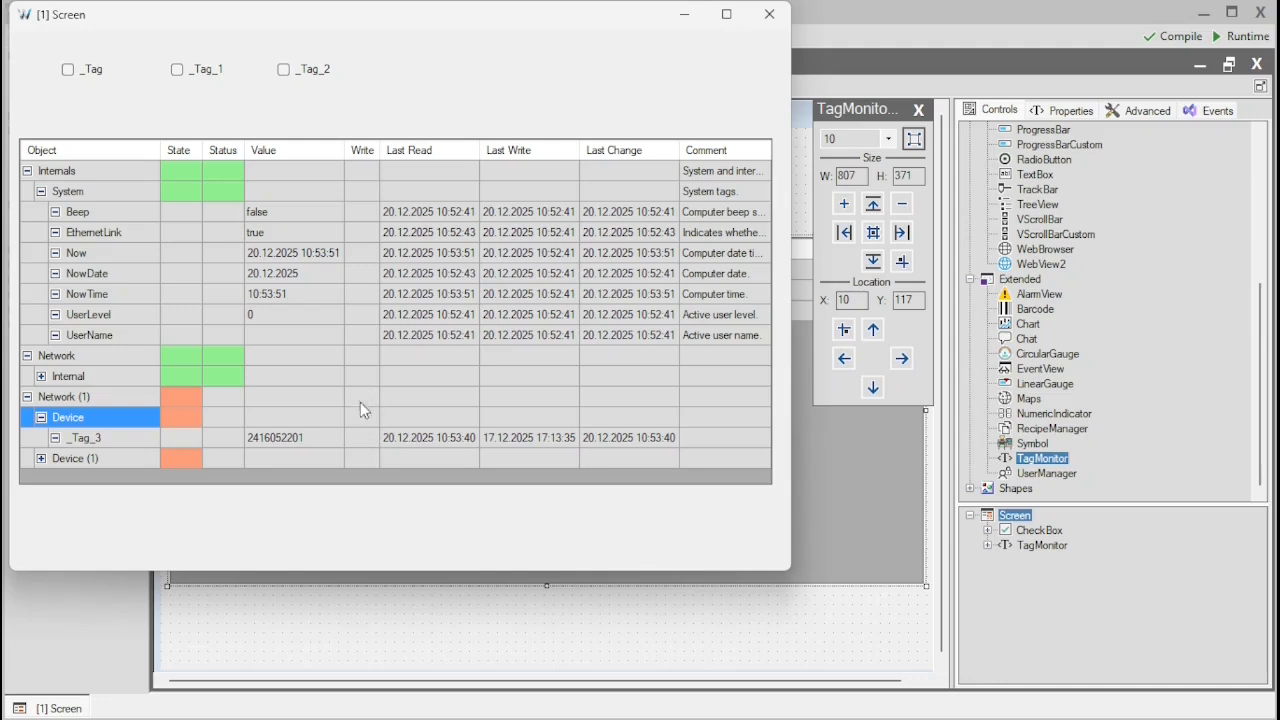
- Expand Device (1), enable _Tag, write true to _Tag_4 through the tag monitor and close the runtime
{"action": "left_click", "coordinate": [41, 458]}
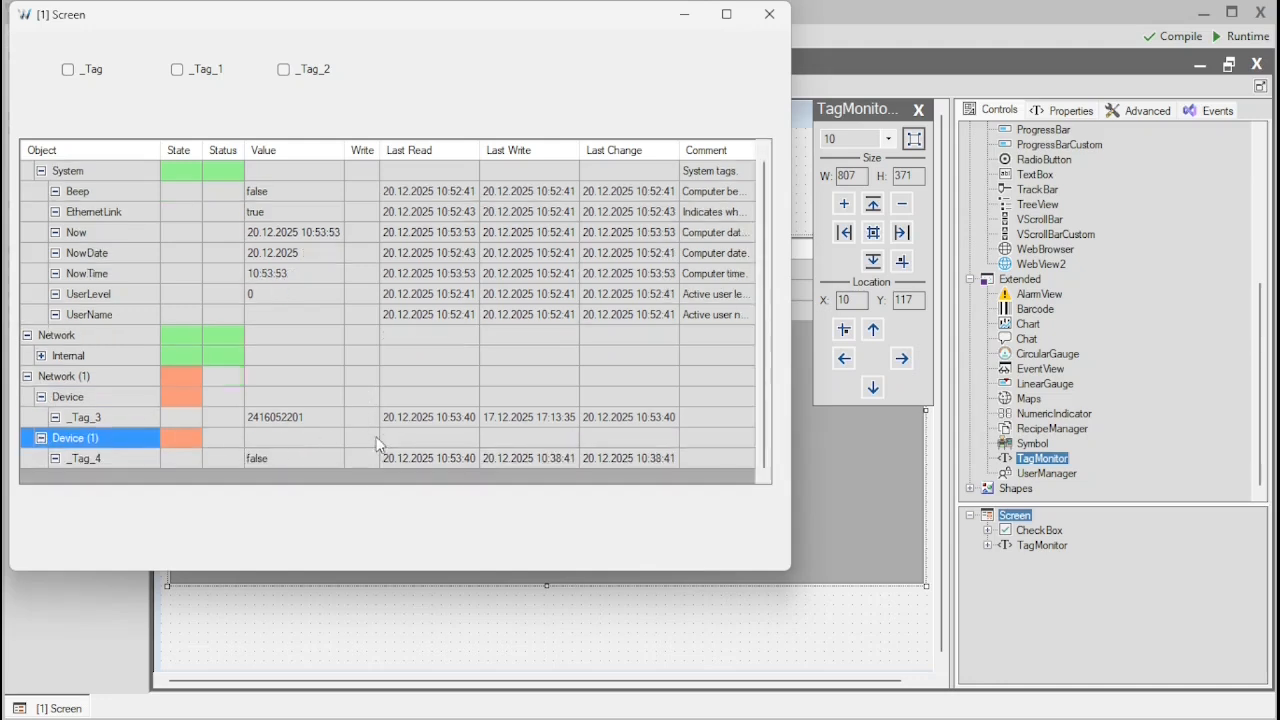
{"action": "left_click", "coordinate": [362, 457]}
{"action": "left_click", "coordinate": [362, 457]}
{"action": "type", "text": "tr"}
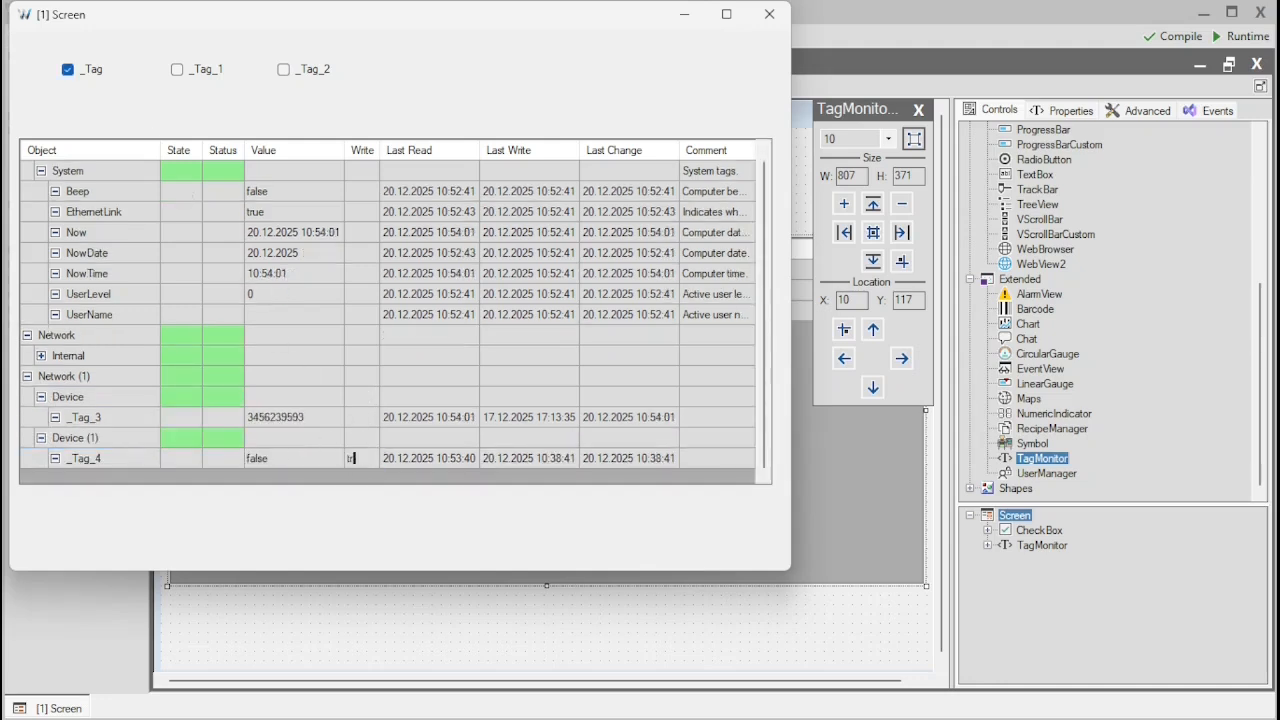
{"action": "type", "text": "ue"}
{"action": "key", "text": "Return"}
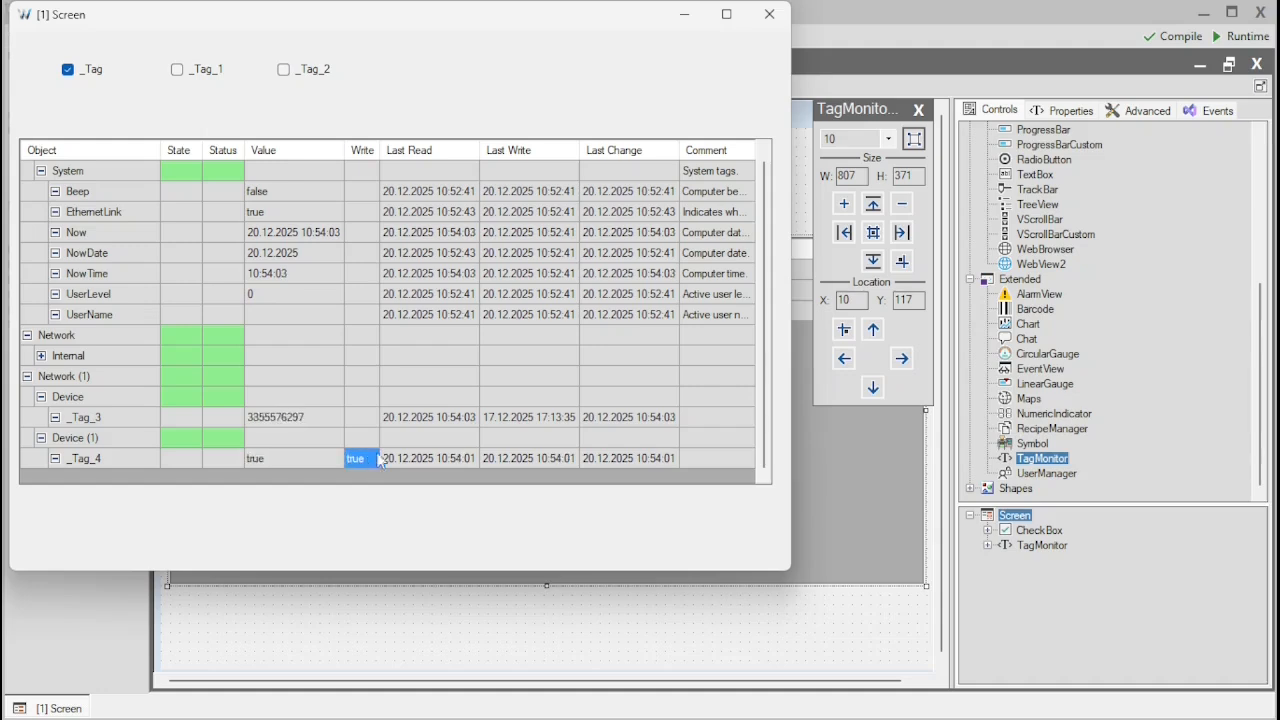
{"action": "left_click", "coordinate": [767, 14]}
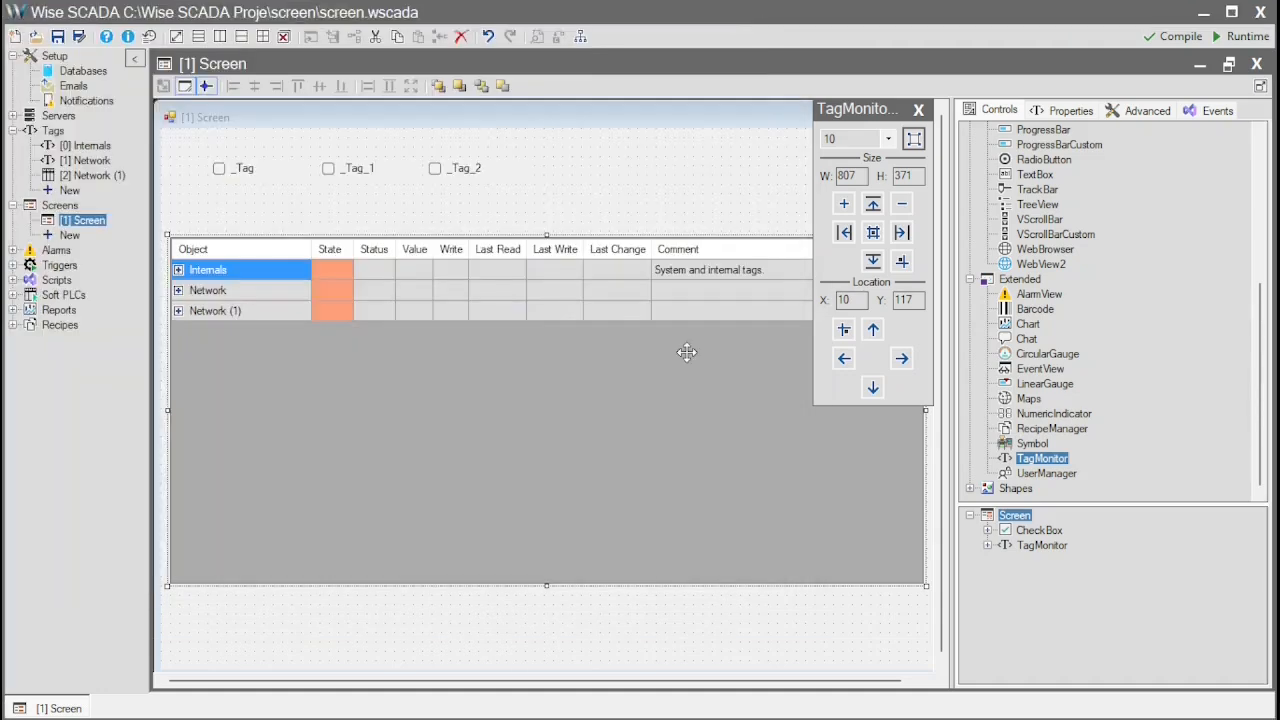
- Set the header text of the TagMonitor's first result grid column to "ObjectXXXXXXXXX" and close the column properties
{"action": "left_click", "coordinate": [1147, 113]}
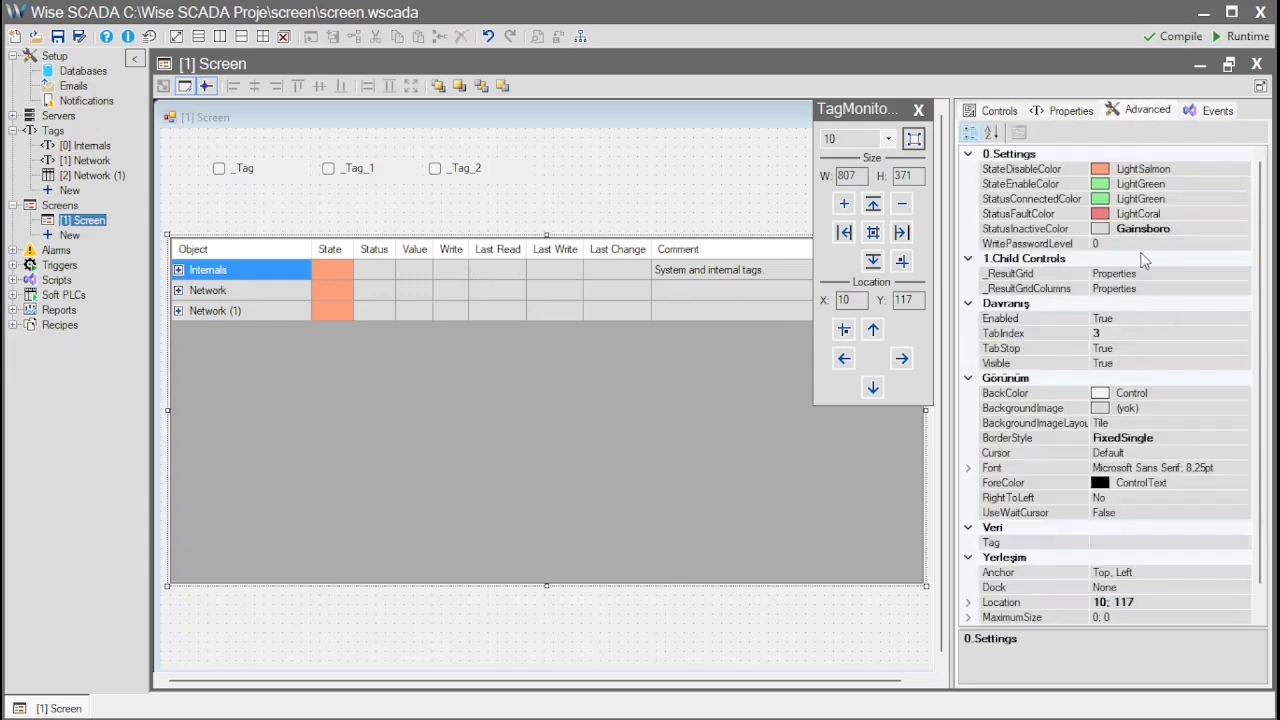
{"action": "left_click", "coordinate": [1244, 290]}
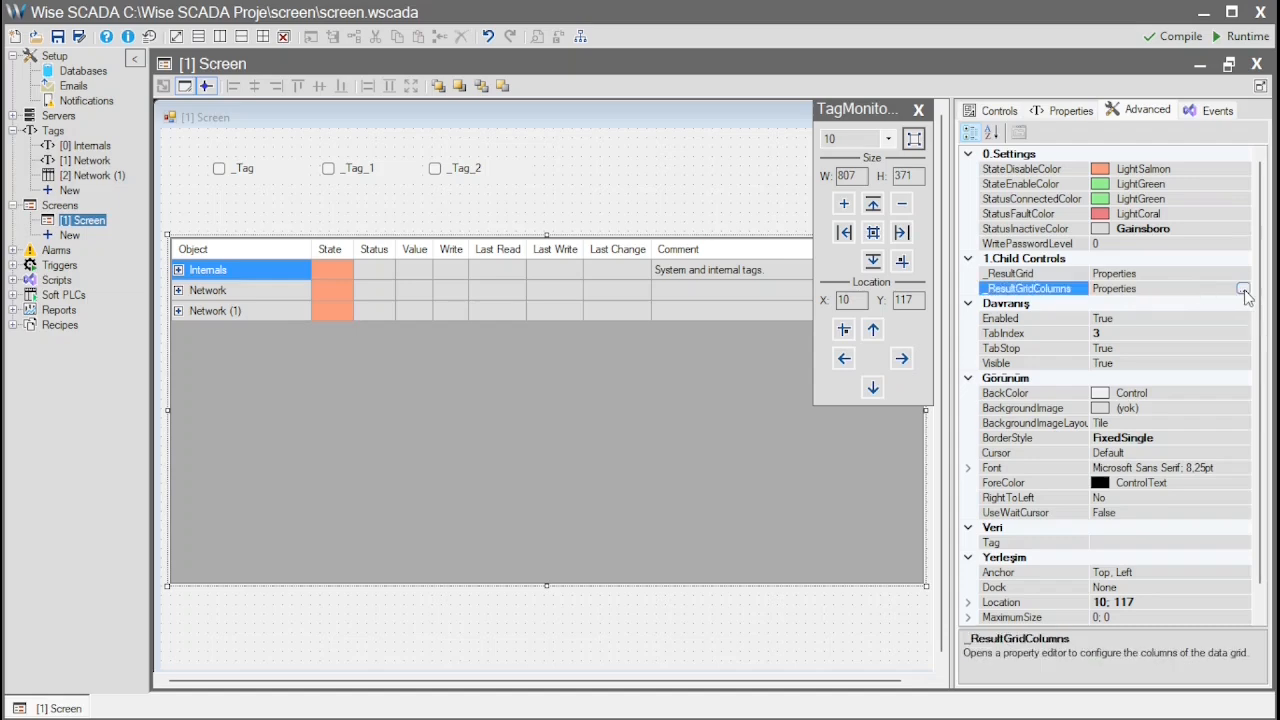
{"action": "left_click", "coordinate": [1243, 289]}
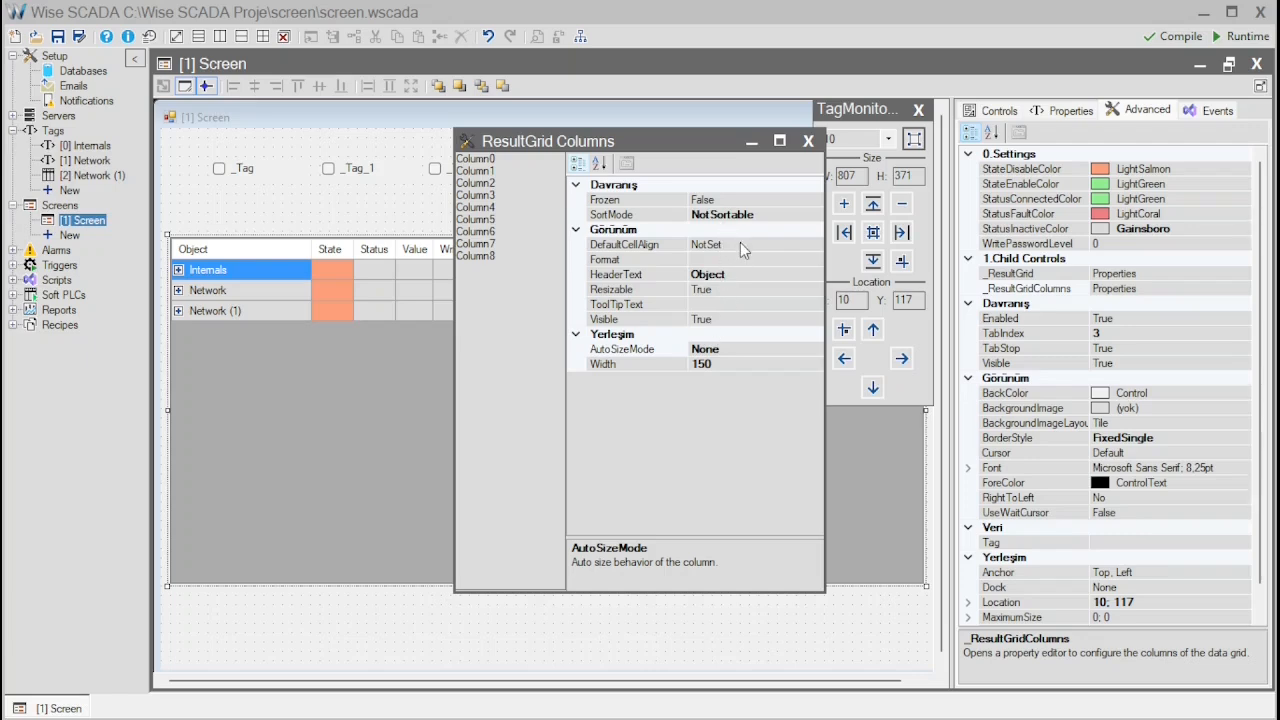
{"action": "left_click", "coordinate": [739, 271]}
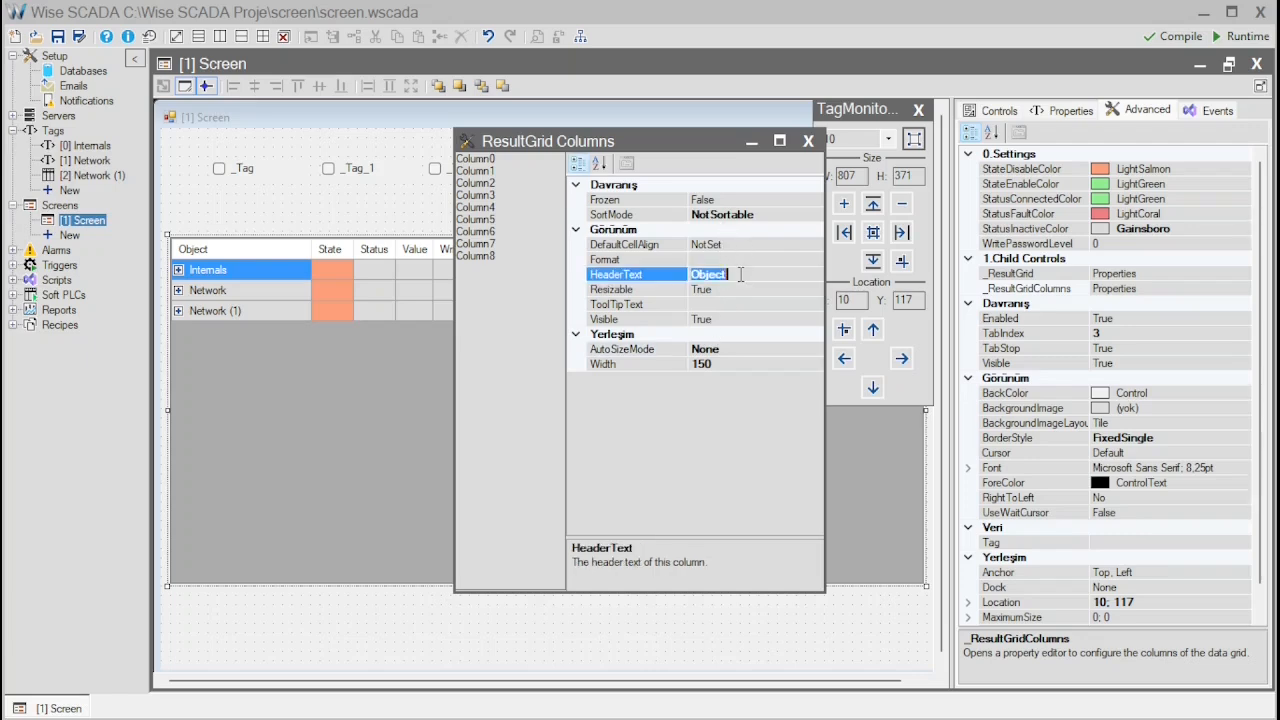
{"action": "left_click", "coordinate": [755, 274]}
{"action": "type", "text": "XXXXXXXXX"}
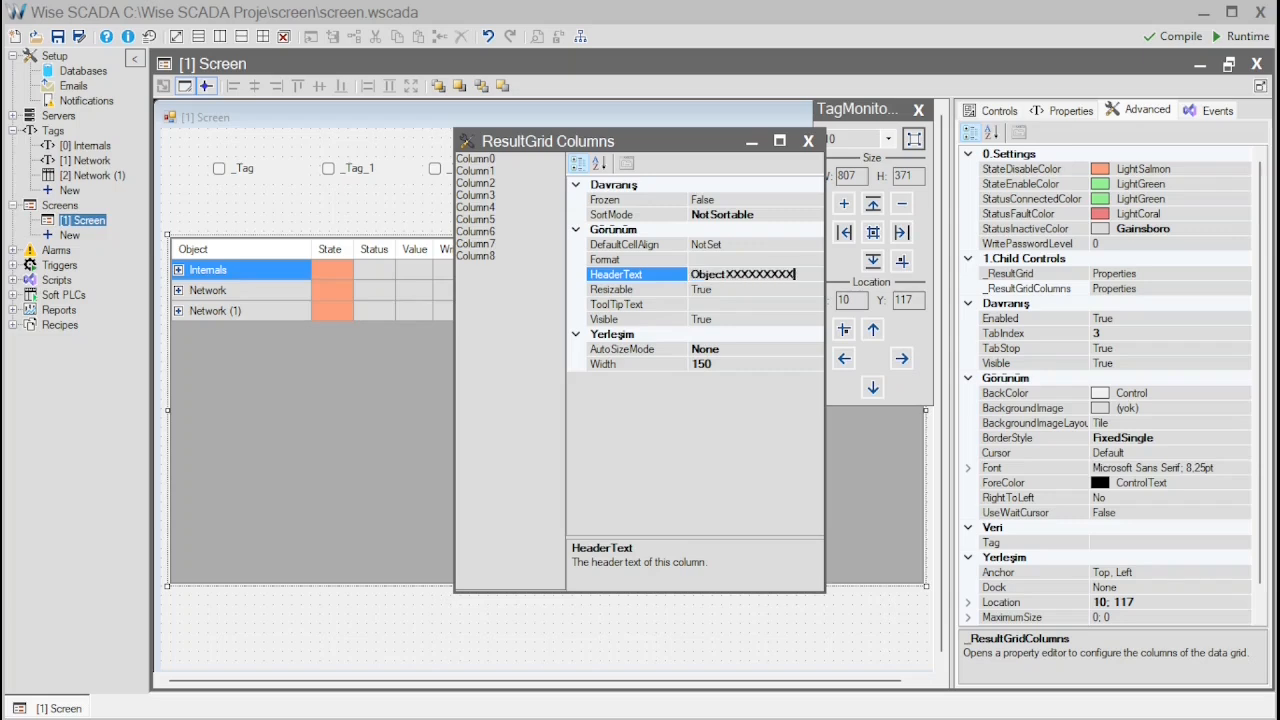
{"action": "key", "text": "Return"}
{"action": "left_click", "coordinate": [808, 141]}
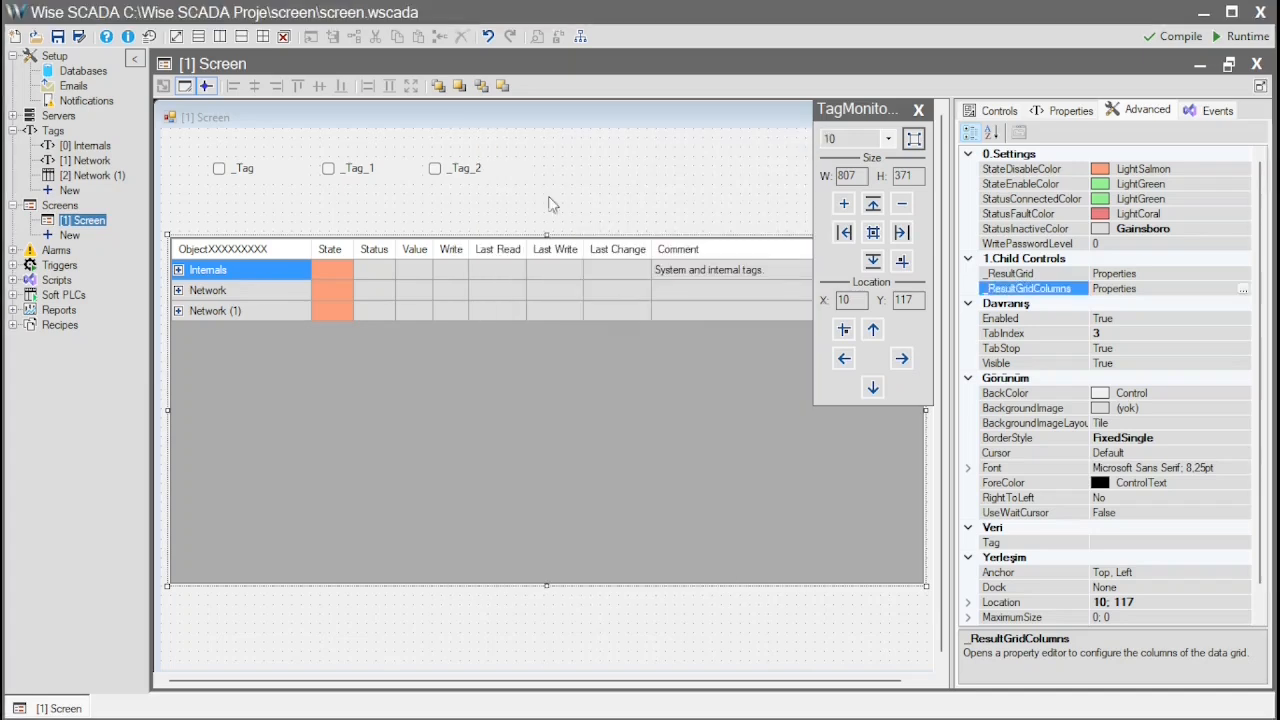
- Replace the TagMonitor with a UserManager control below the check boxes
{"action": "left_click", "coordinate": [471, 453]}
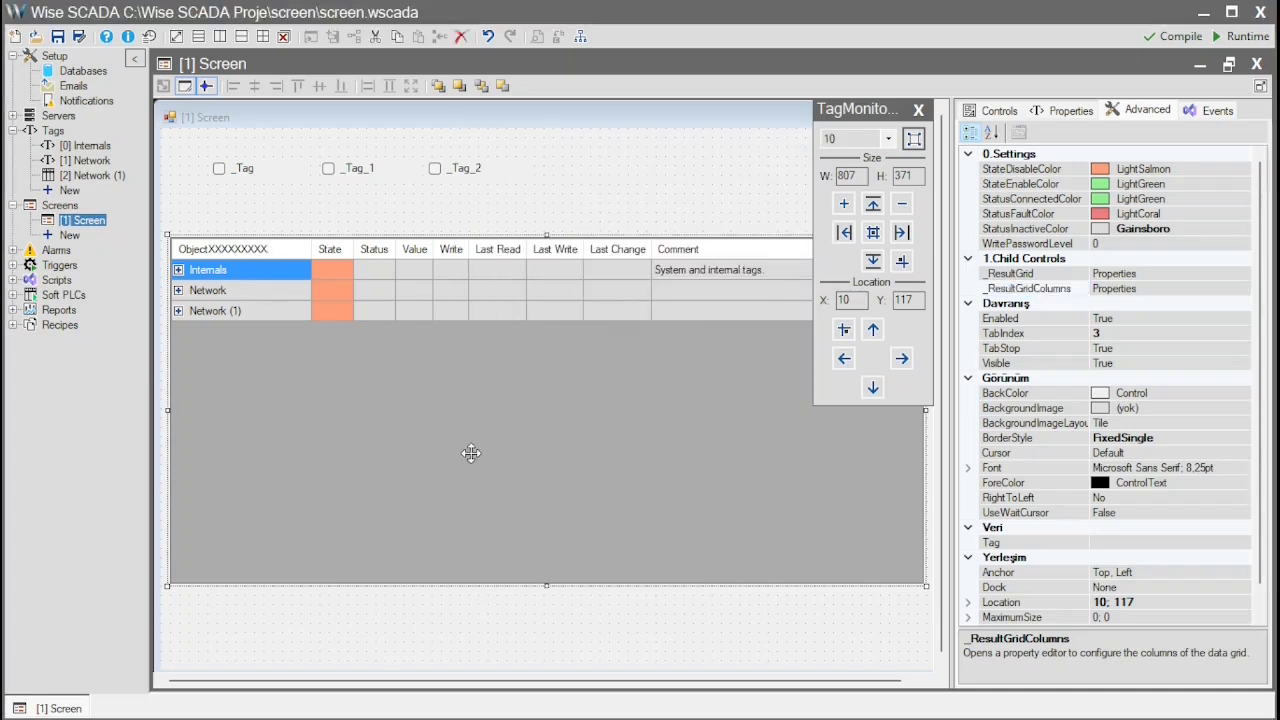
{"action": "key", "text": "Delete"}
{"action": "left_click", "coordinate": [1000, 110]}
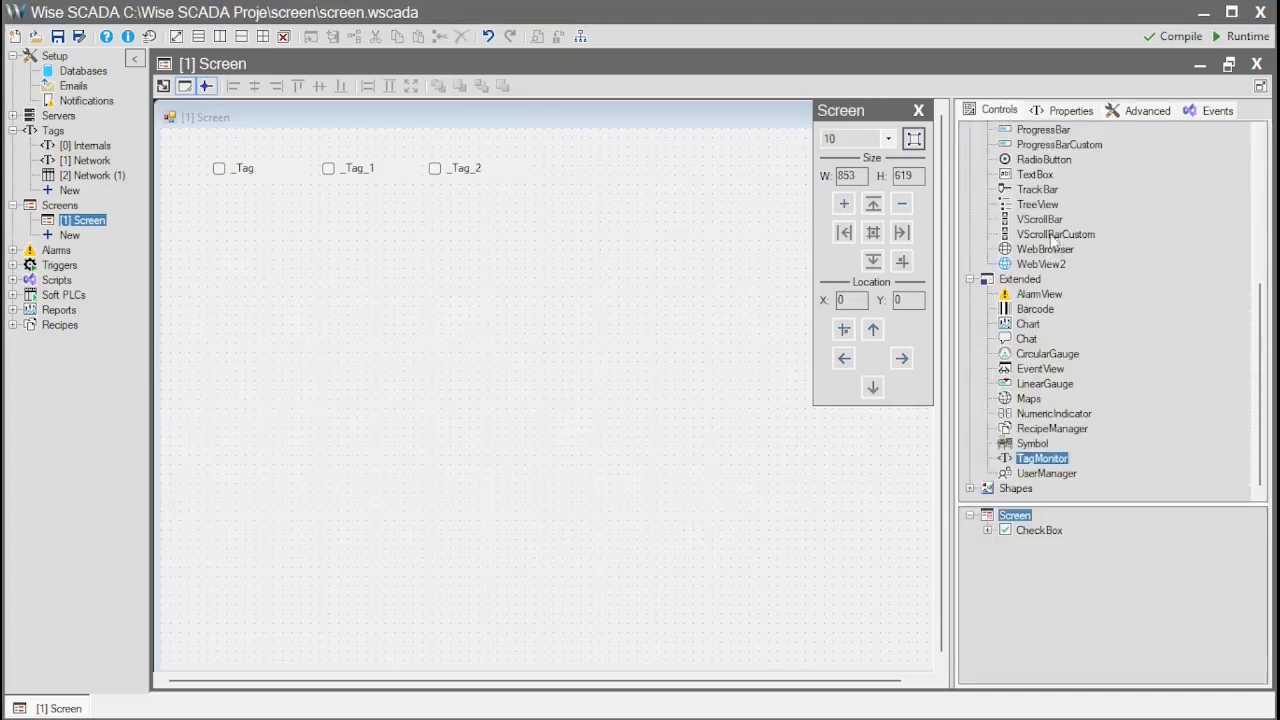
{"action": "left_click_drag", "start_coordinate": [1037, 474], "coordinate": [297, 287]}
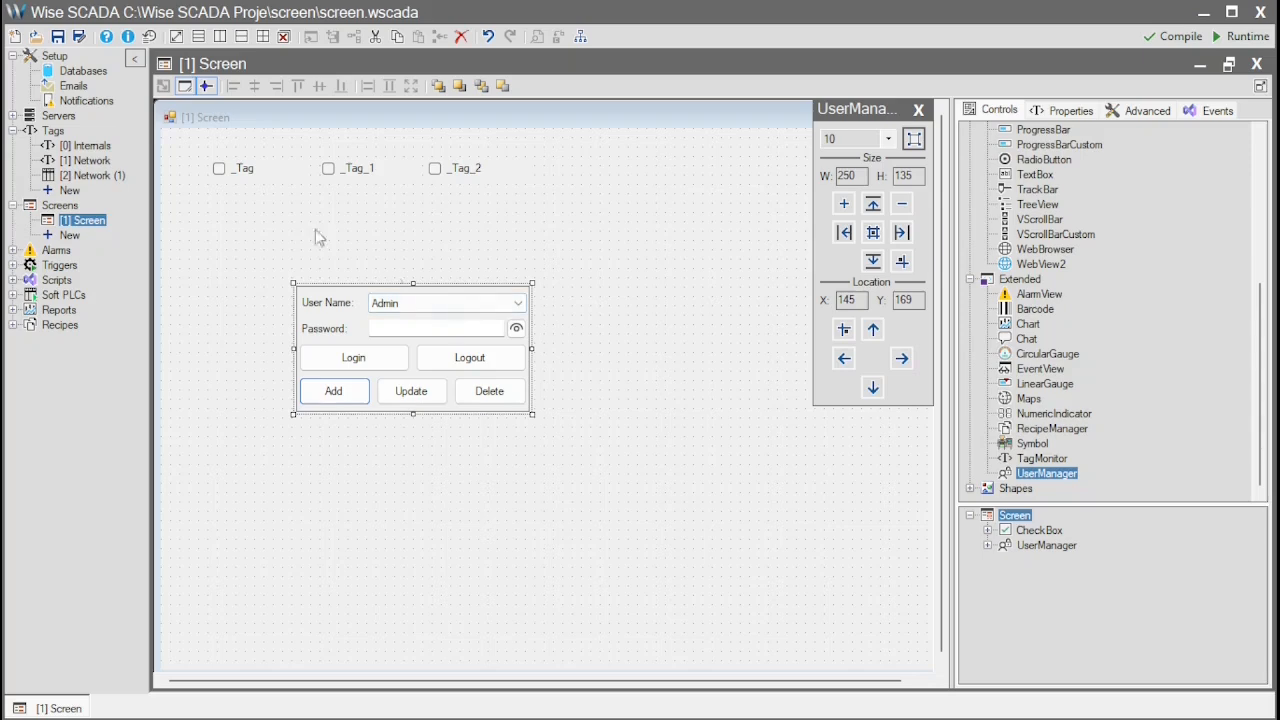
- Add two users in the project setup and set their levels to 10 for User and 5 for User (1)
{"action": "left_click", "coordinate": [60, 56]}
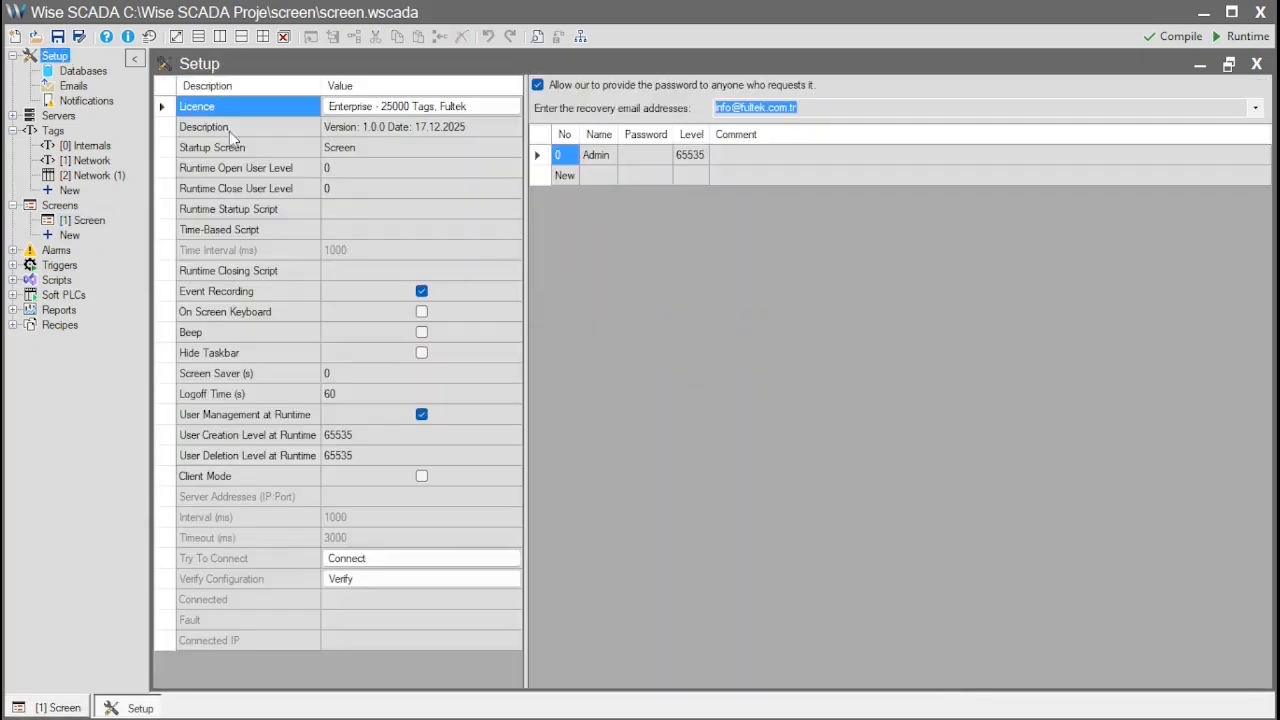
{"action": "left_click", "coordinate": [562, 176]}
{"action": "left_click", "coordinate": [571, 195]}
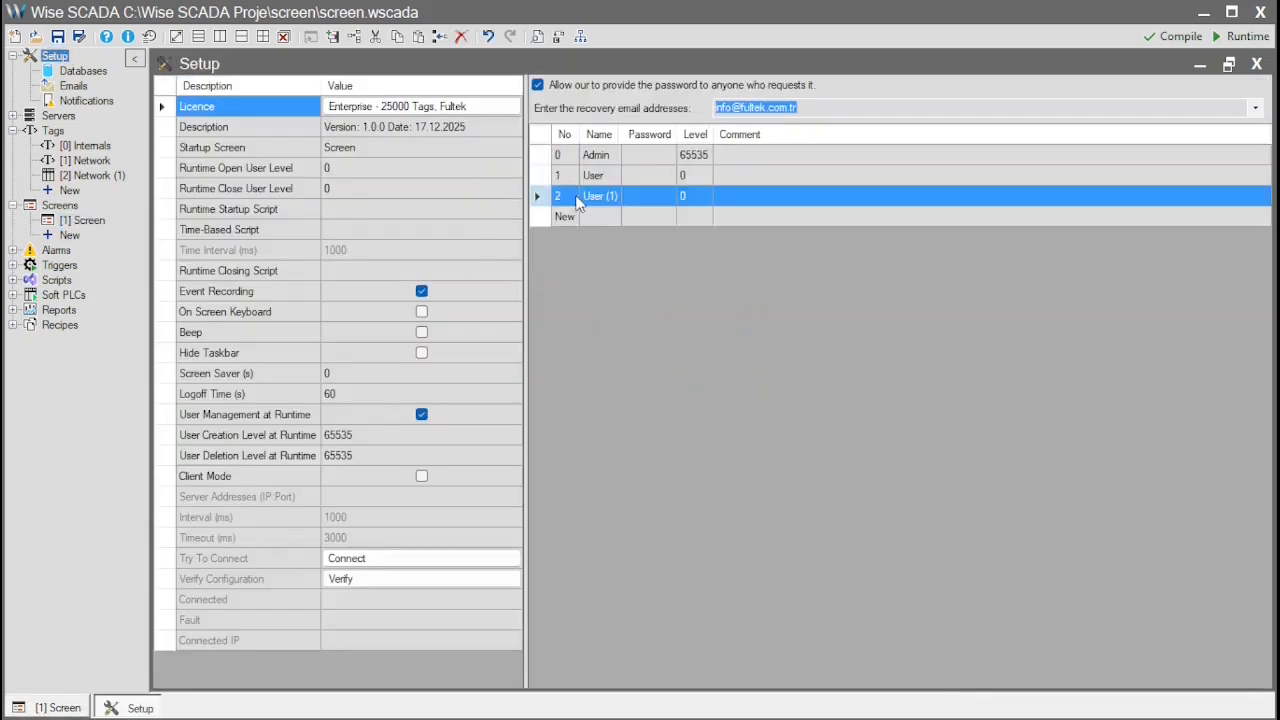
{"action": "left_click", "coordinate": [688, 177]}
{"action": "type", "text": "1"}
{"action": "key", "text": "Return"}
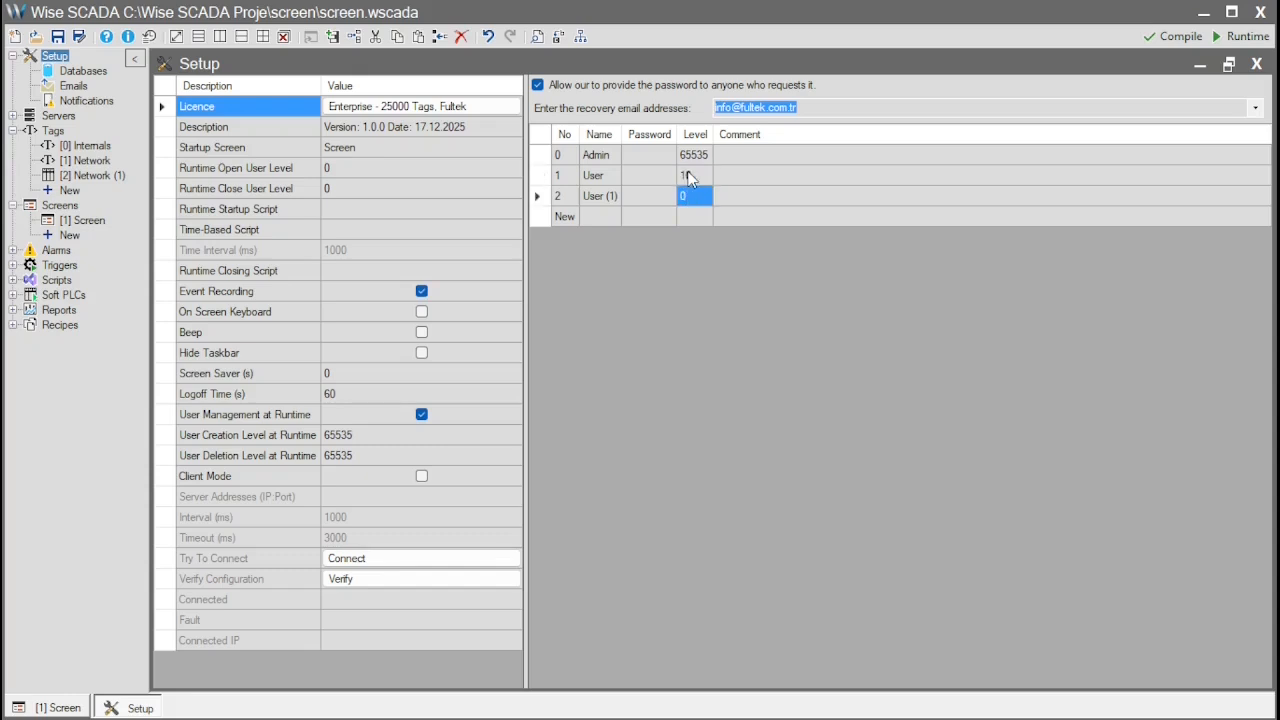
{"action": "type", "text": "5"}
{"action": "key", "text": "Return"}
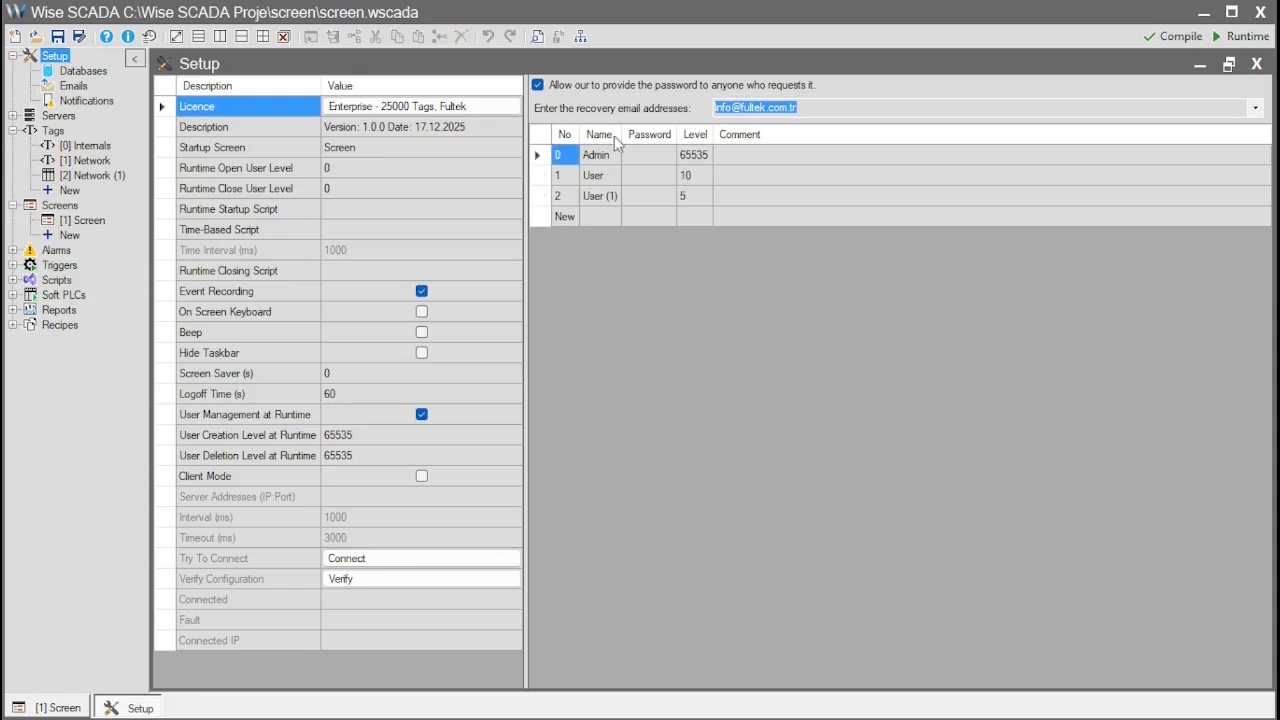
- Enter the account passwords for Admin, User and User (1), close the setup and return to the basic controls list
{"action": "left_click", "coordinate": [647, 155]}
{"action": "type", "text": "1"}
{"action": "key", "text": "Return"}
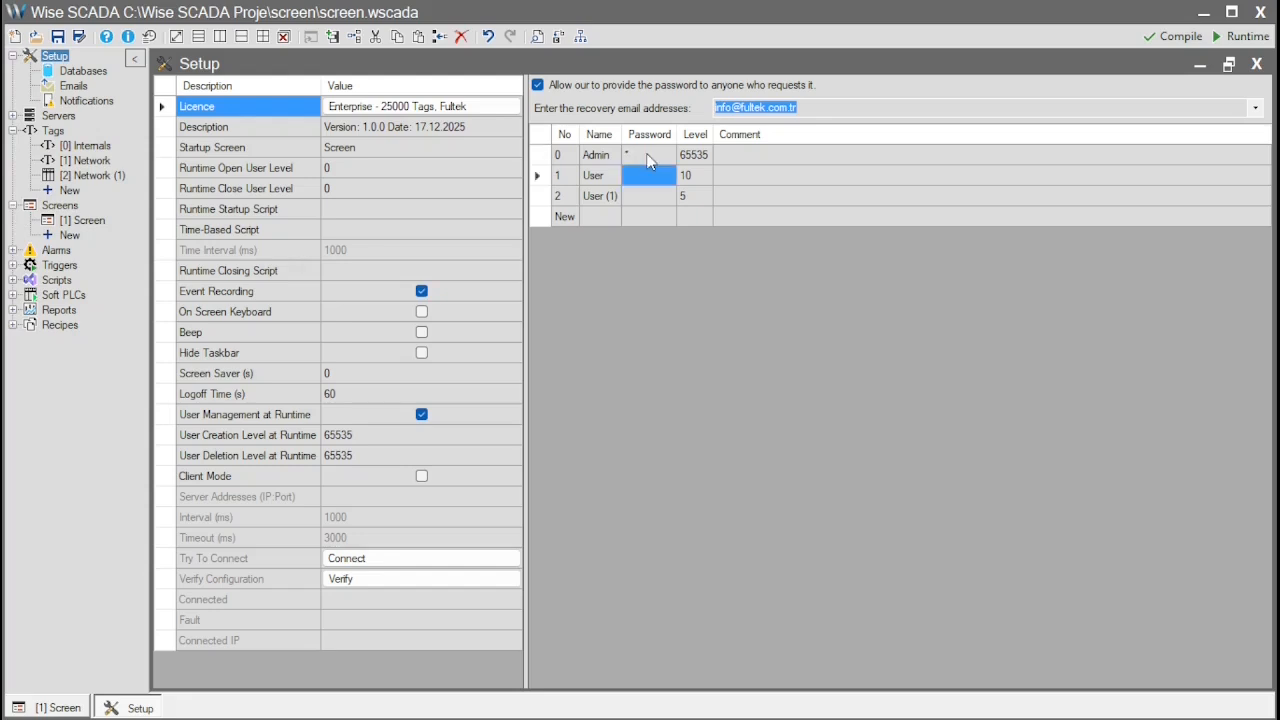
{"action": "type", "text": "2"}
{"action": "key", "text": "Return"}
{"action": "key", "text": "Return"}
{"action": "type", "text": "3"}
{"action": "left_click", "coordinate": [1256, 64]}
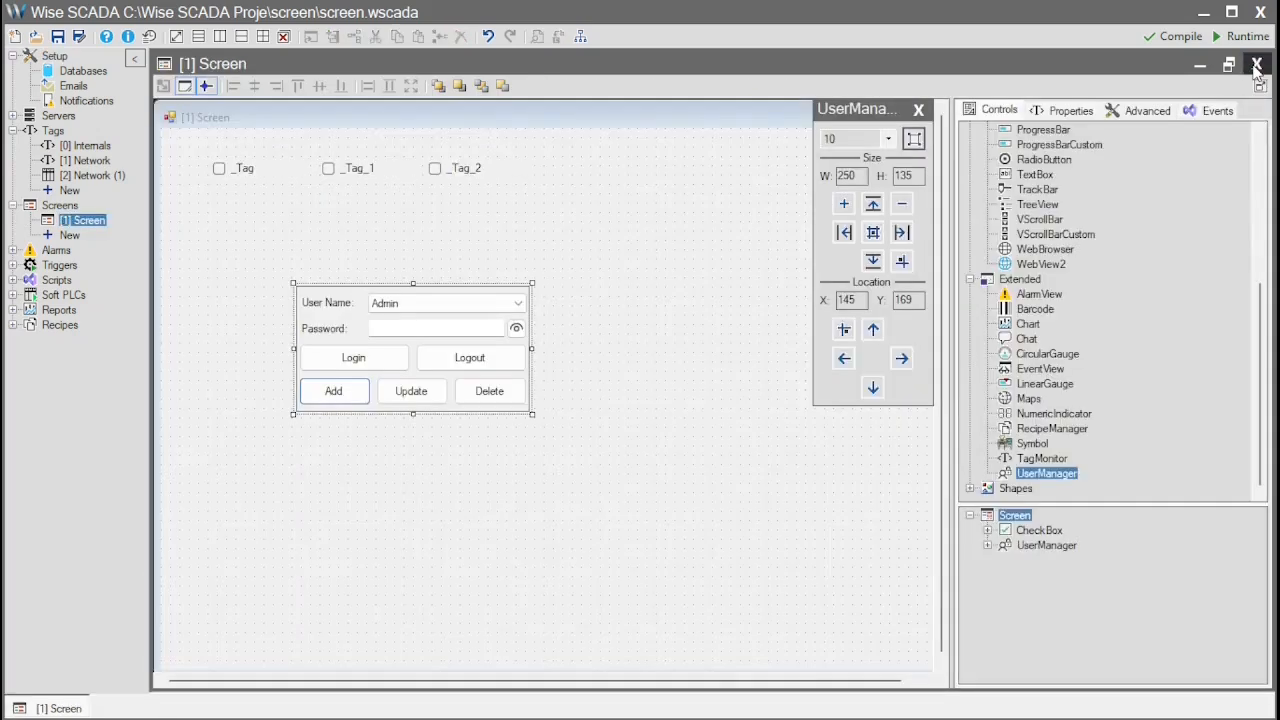
{"action": "scroll", "coordinate": [1075, 180], "scroll_direction": "up", "scroll_amount": 10}
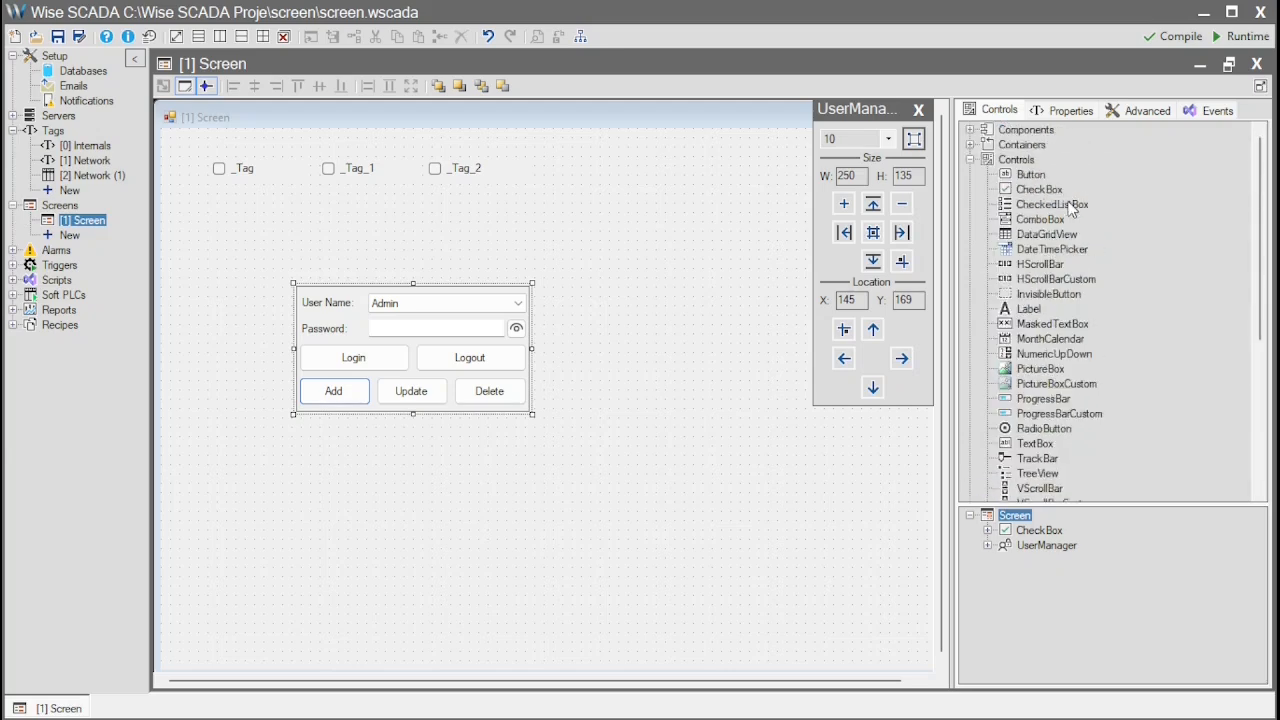
- Add a button beside the check boxes and set its Enable condition to UserLevel >= "5"
{"action": "left_click", "coordinate": [1031, 174]}
{"action": "left_click", "coordinate": [600, 212]}
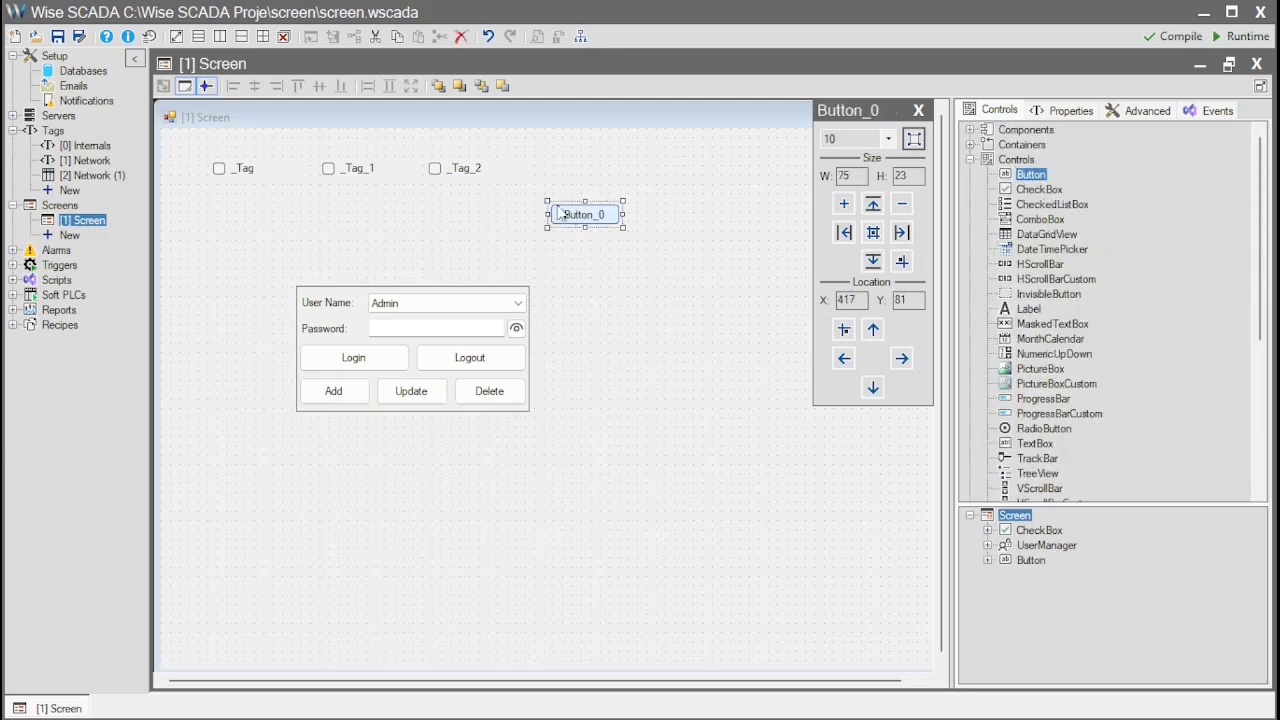
{"action": "left_click", "coordinate": [1065, 110]}
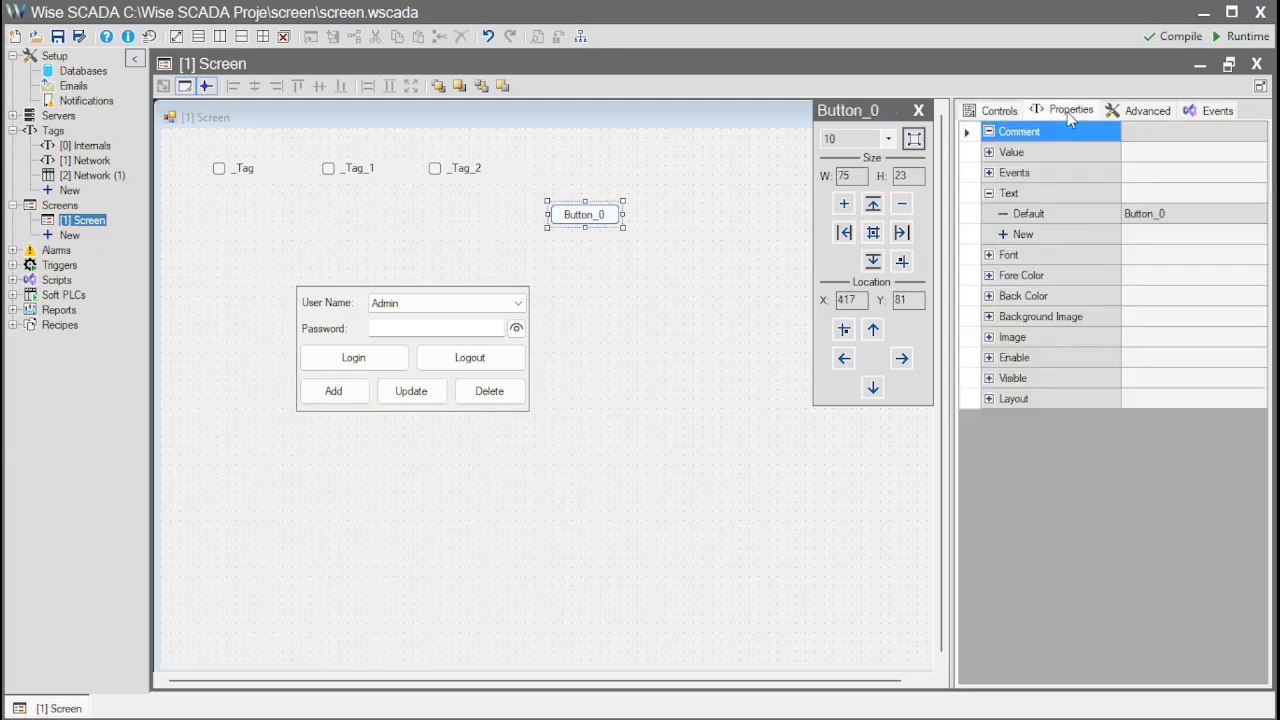
{"action": "left_click", "coordinate": [988, 357]}
{"action": "left_click", "coordinate": [1048, 377]}
{"action": "left_click", "coordinate": [571, 313]}
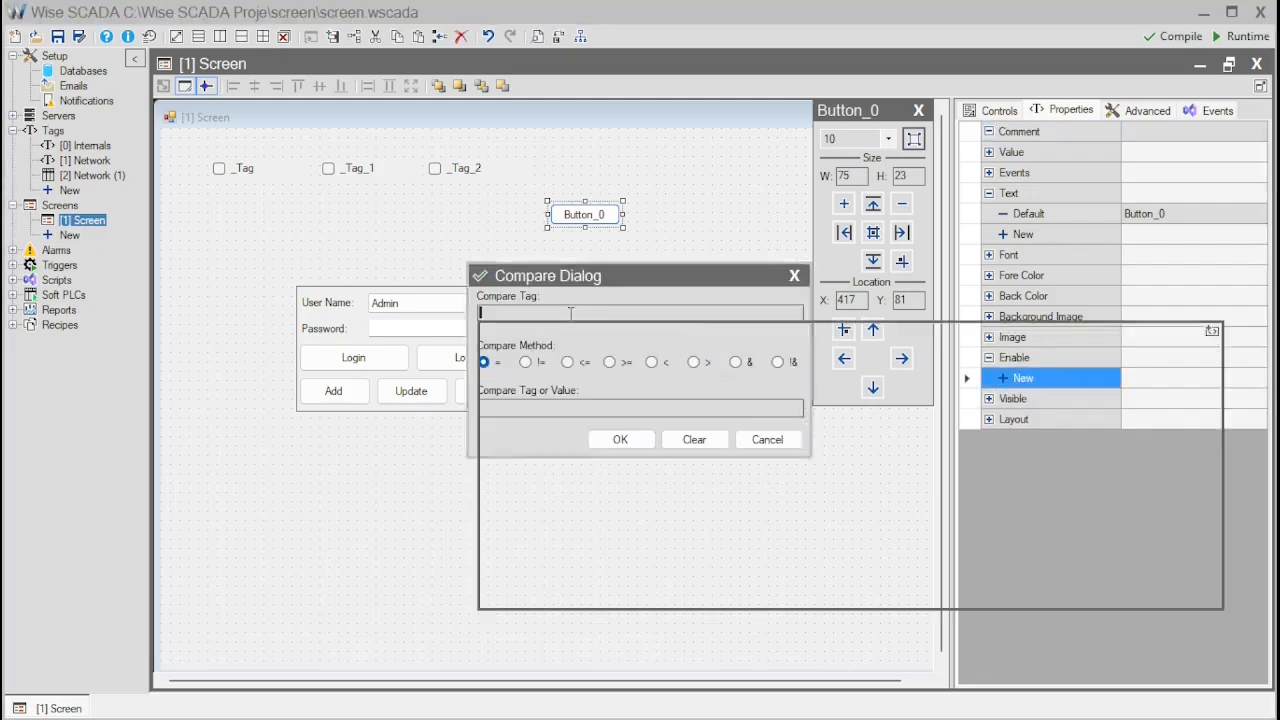
{"action": "left_click", "coordinate": [639, 457]}
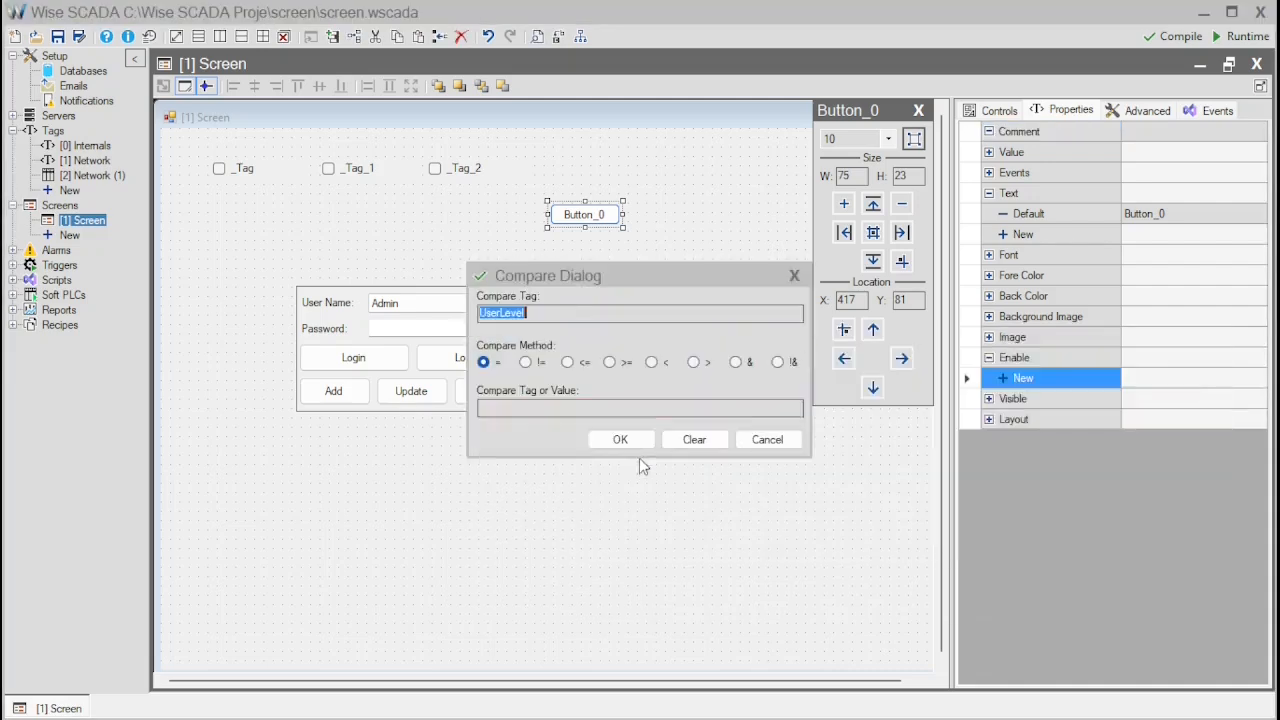
{"action": "left_click", "coordinate": [610, 408]}
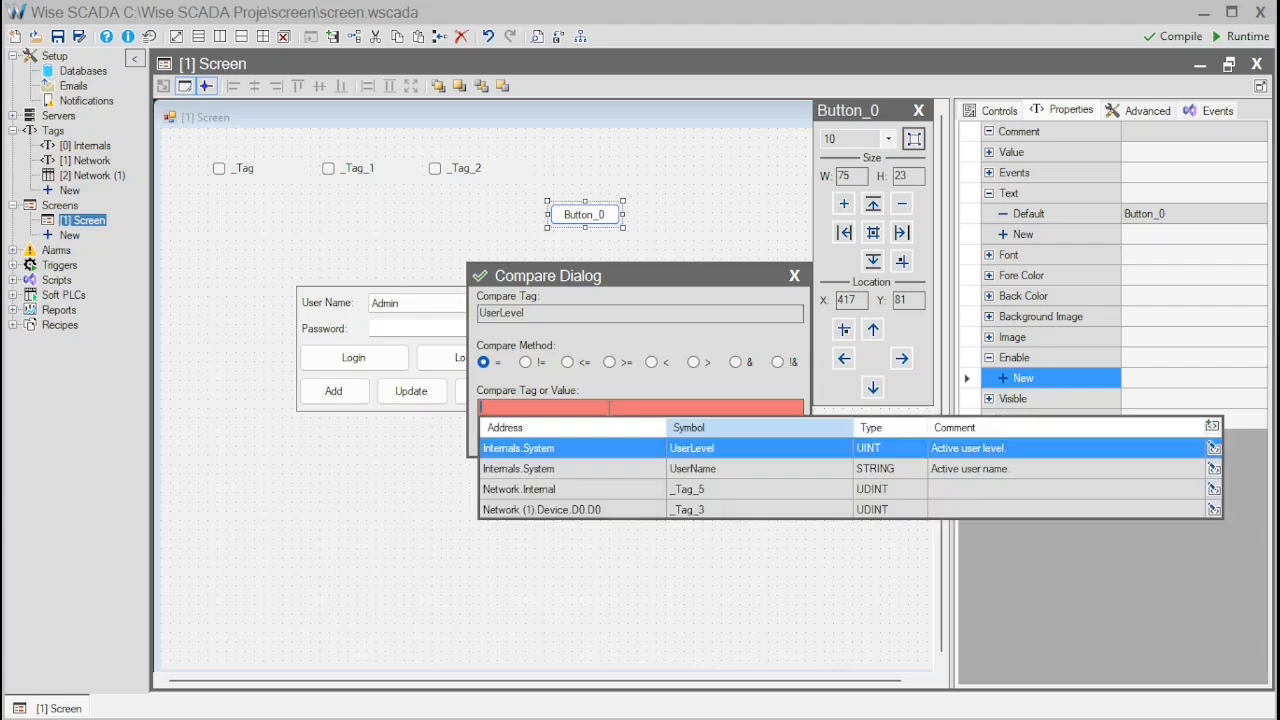
{"action": "type", "text": "\"5\""}
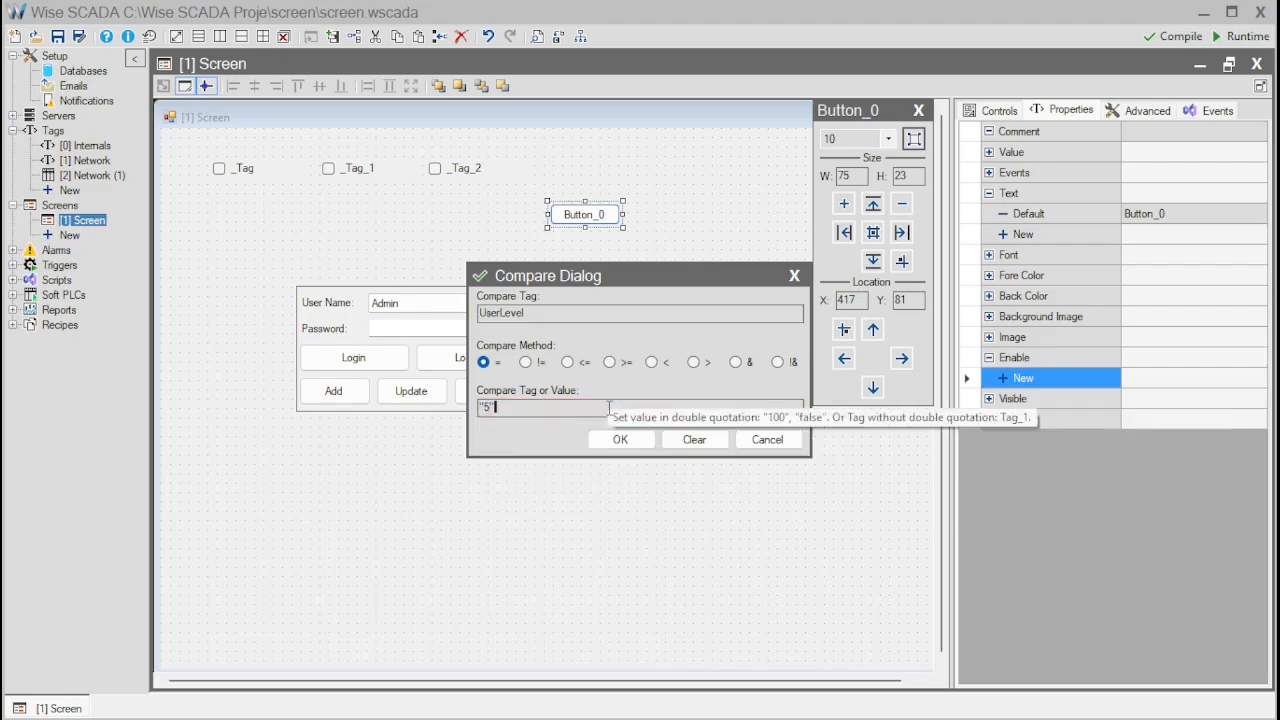
{"action": "left_click", "coordinate": [610, 362]}
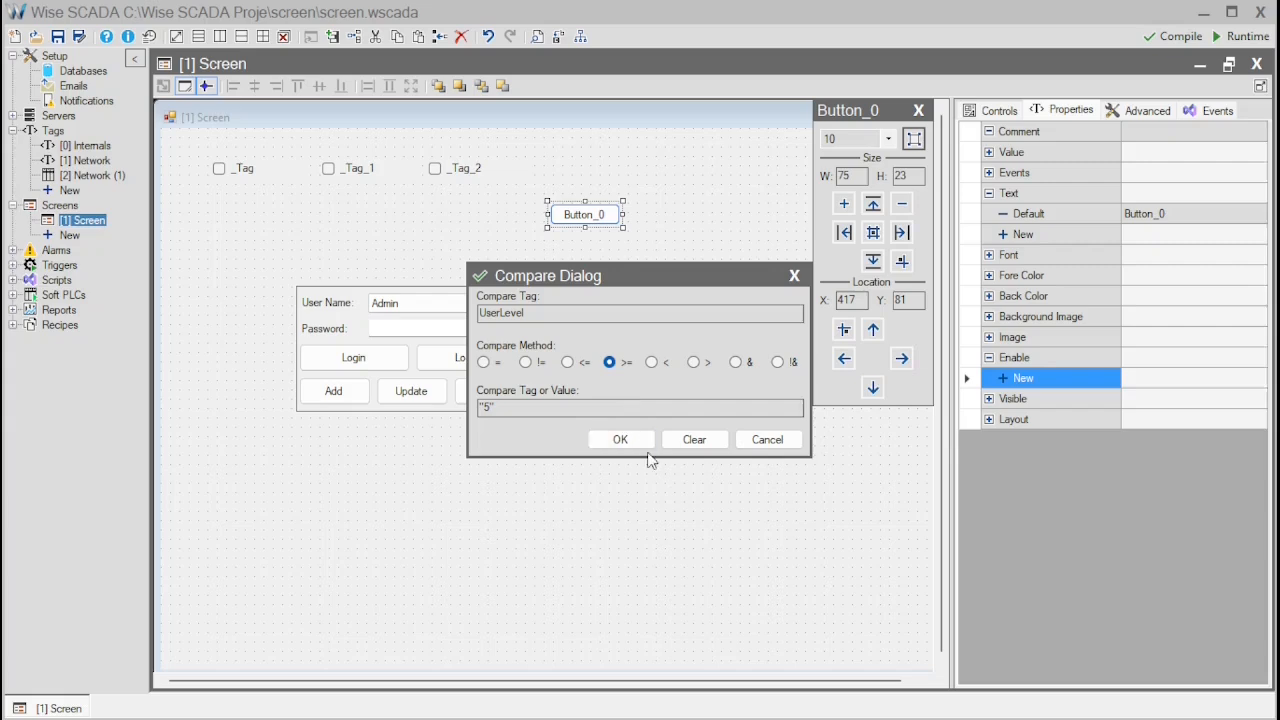
{"action": "left_click", "coordinate": [617, 440]}
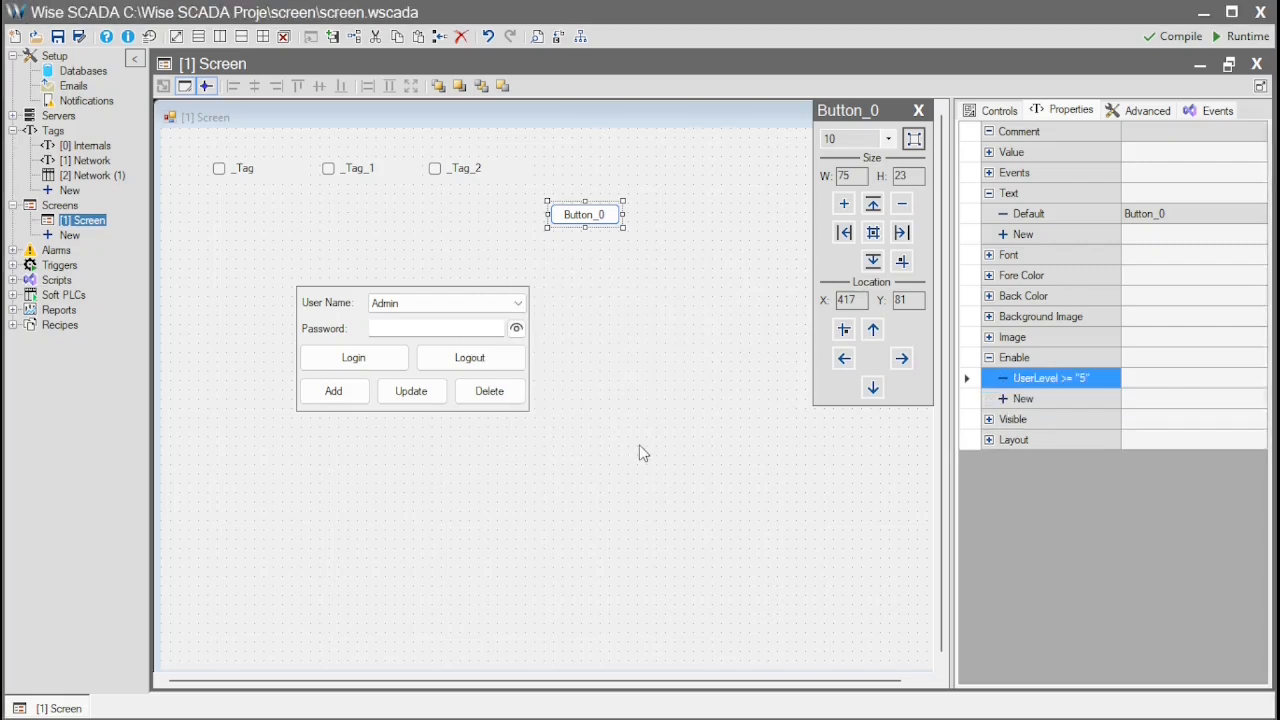
- Add a second button below the first and give its Mouse Down event a Screen function targeting Login
{"action": "left_click", "coordinate": [1001, 112]}
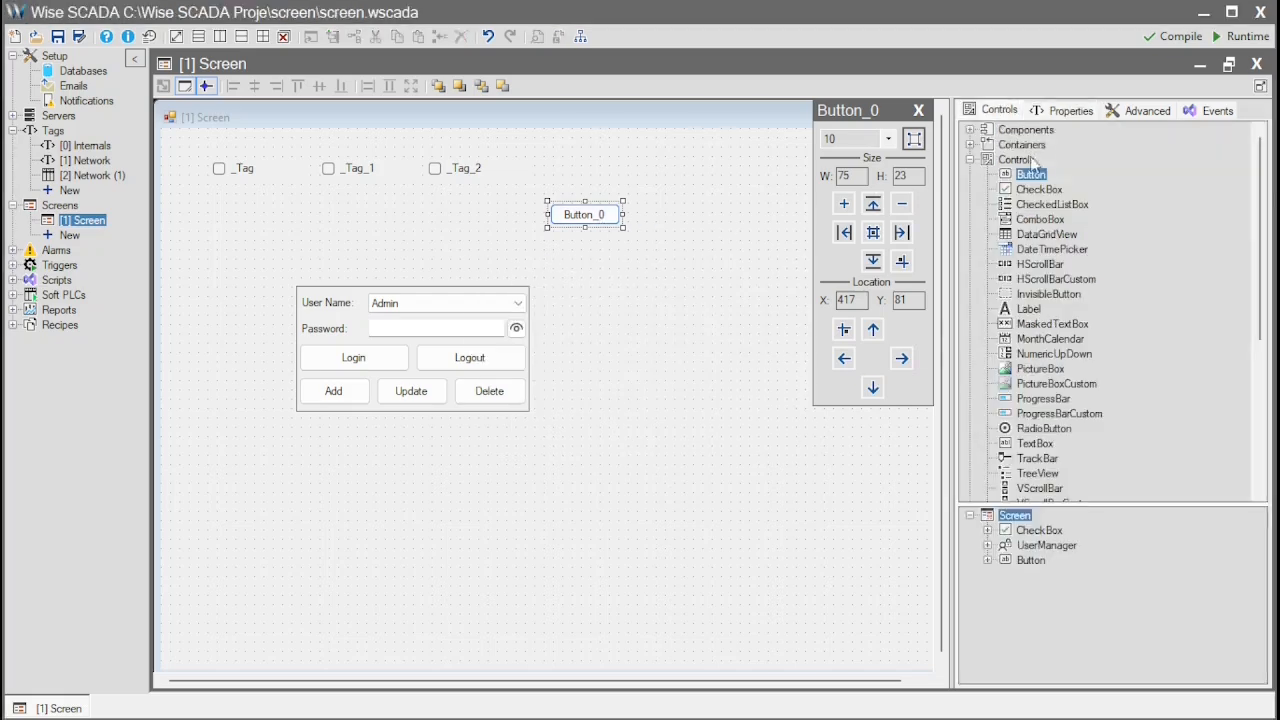
{"action": "left_click_drag", "start_coordinate": [1031, 174], "coordinate": [610, 277]}
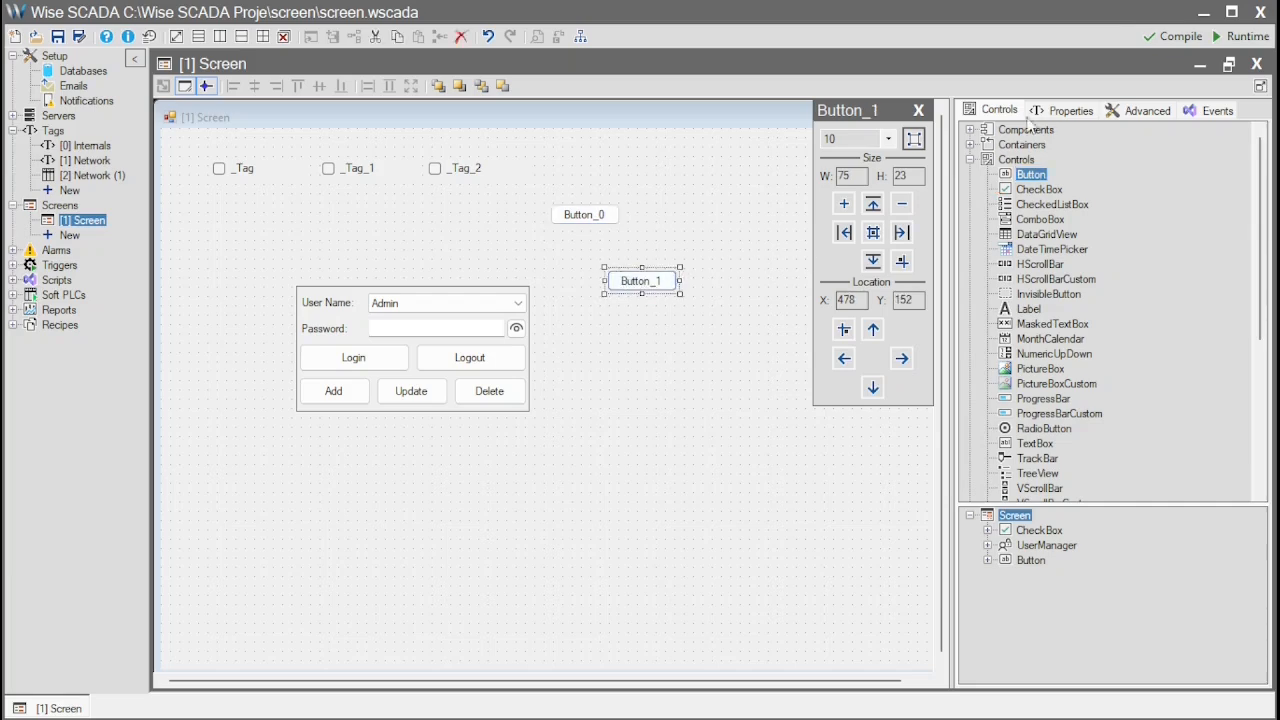
{"action": "left_click", "coordinate": [1058, 113]}
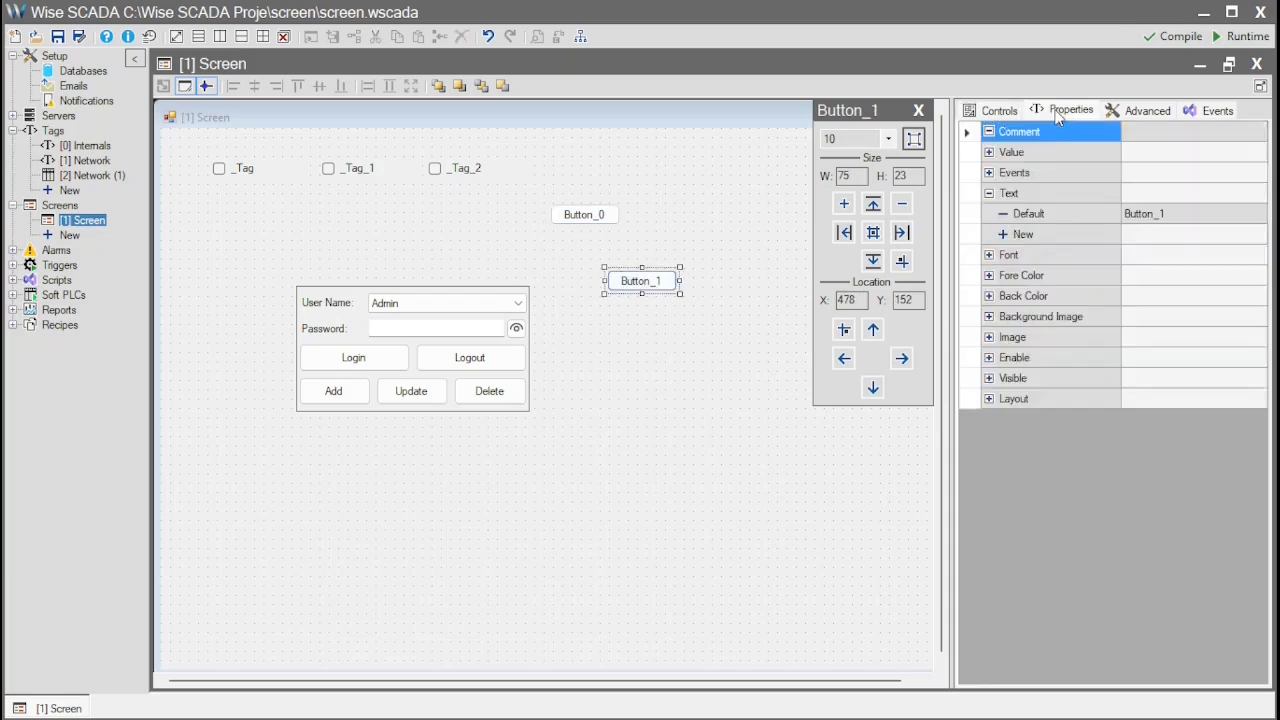
{"action": "left_click", "coordinate": [988, 174]}
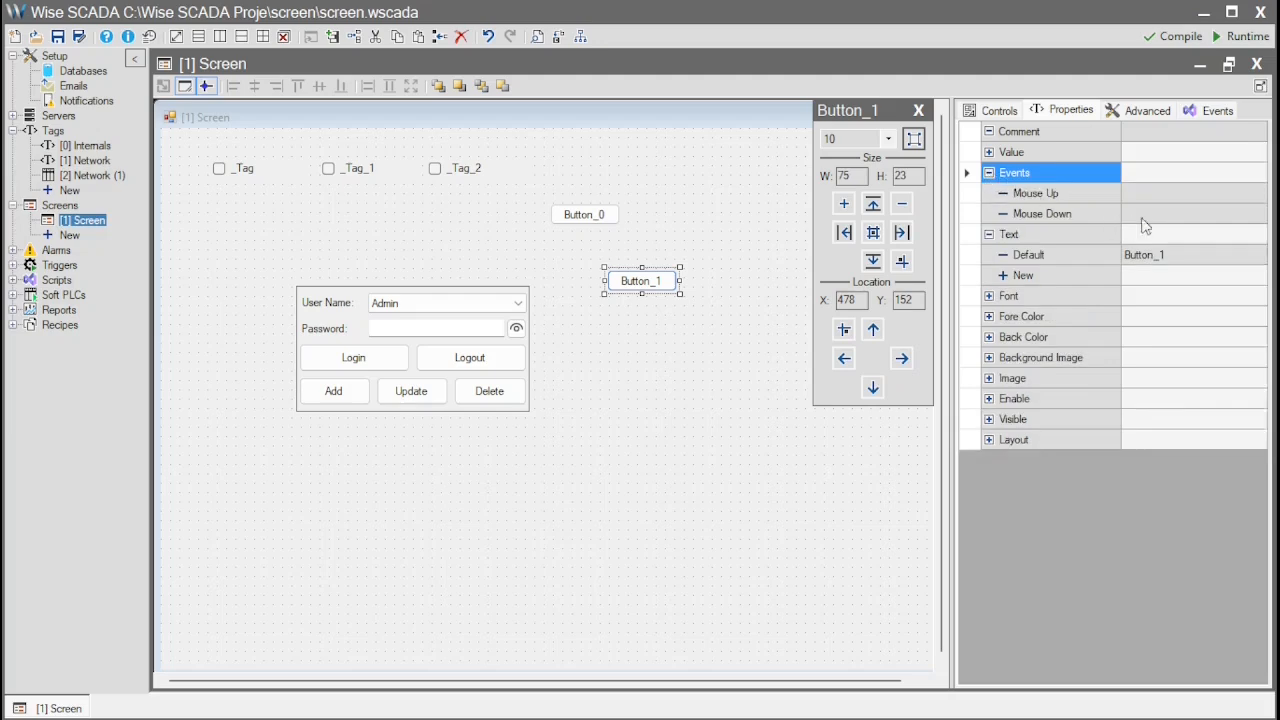
{"action": "left_click", "coordinate": [1162, 218]}
{"action": "left_click", "coordinate": [1162, 220]}
{"action": "left_click", "coordinate": [368, 232]}
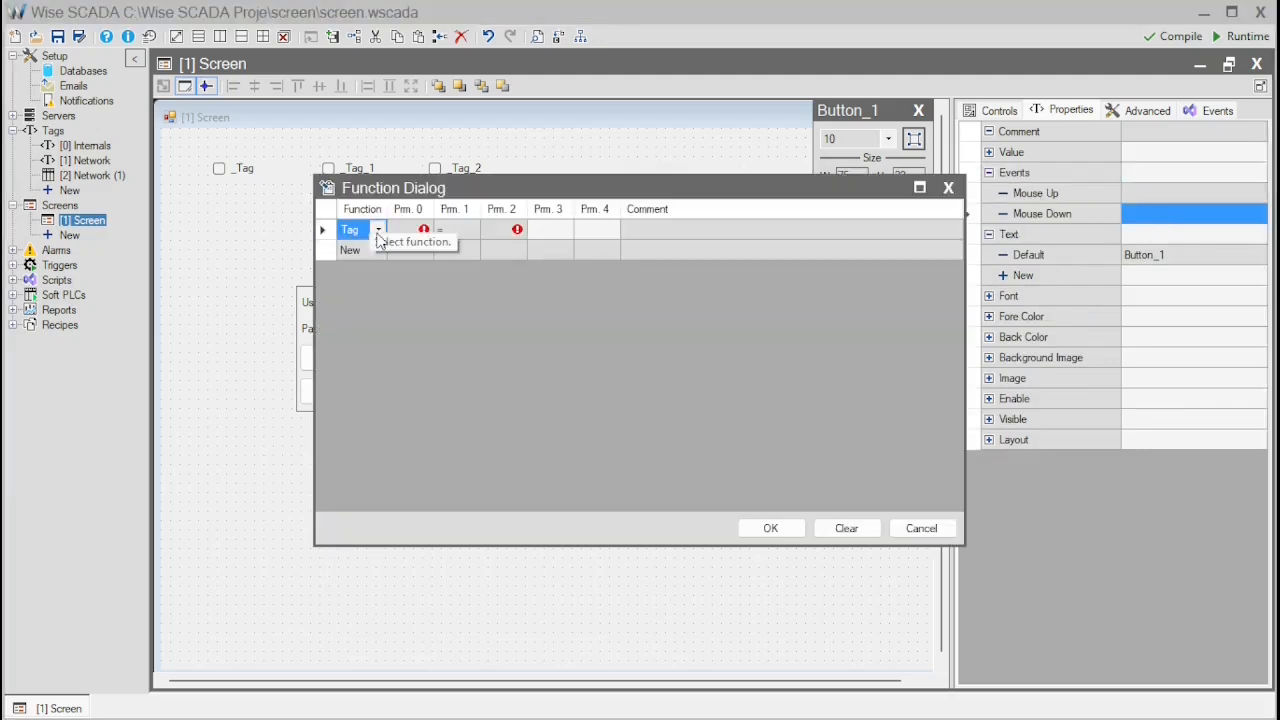
{"action": "left_click", "coordinate": [380, 232]}
{"action": "left_click", "coordinate": [379, 264]}
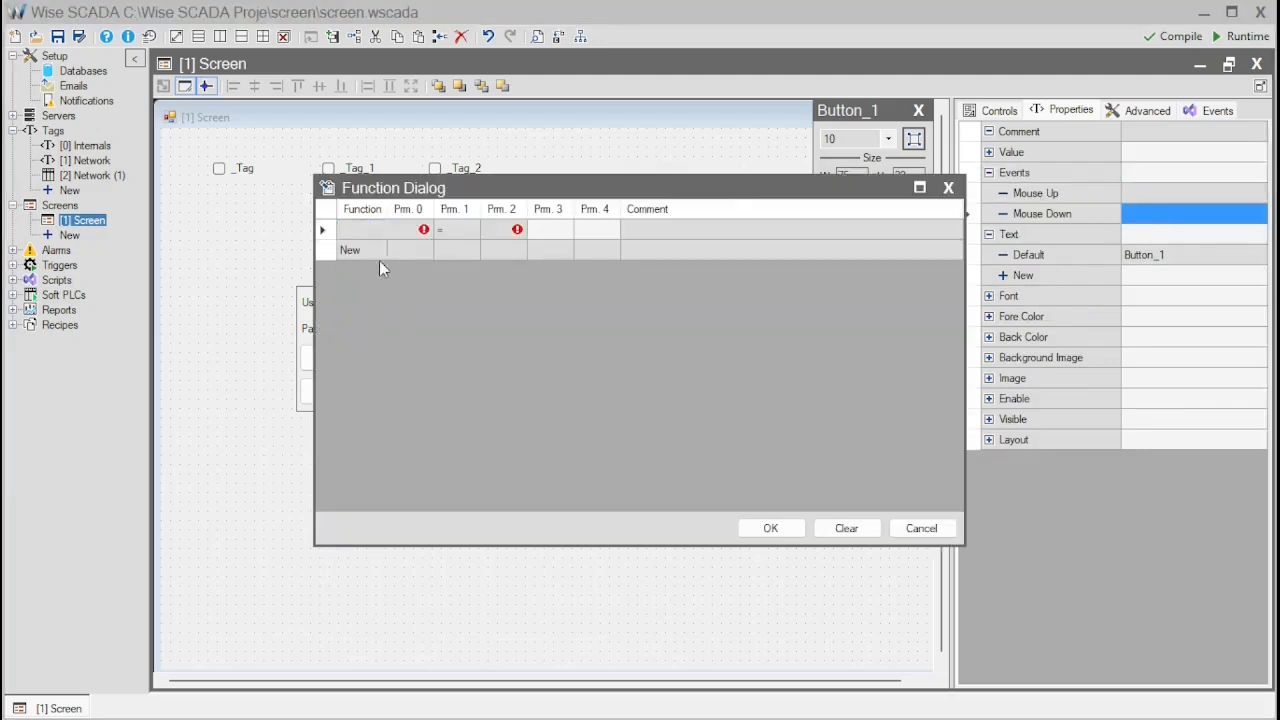
{"action": "left_click", "coordinate": [419, 237]}
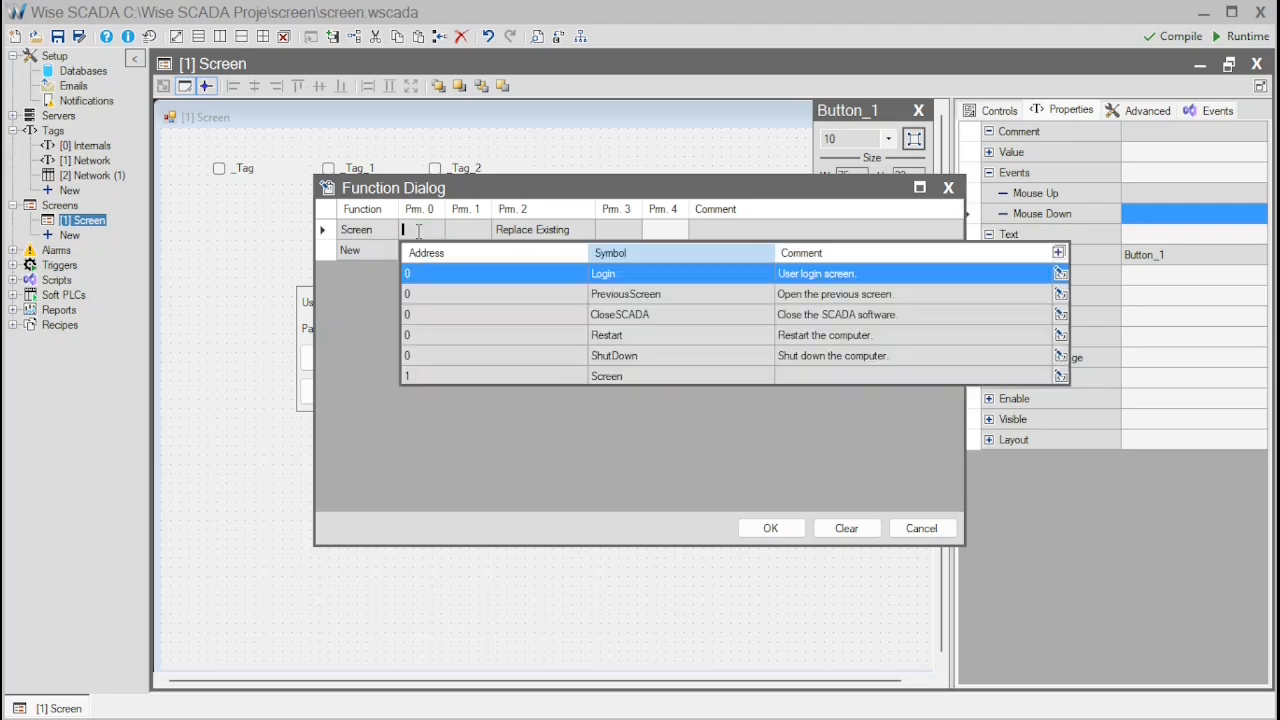
{"action": "left_click", "coordinate": [497, 276]}
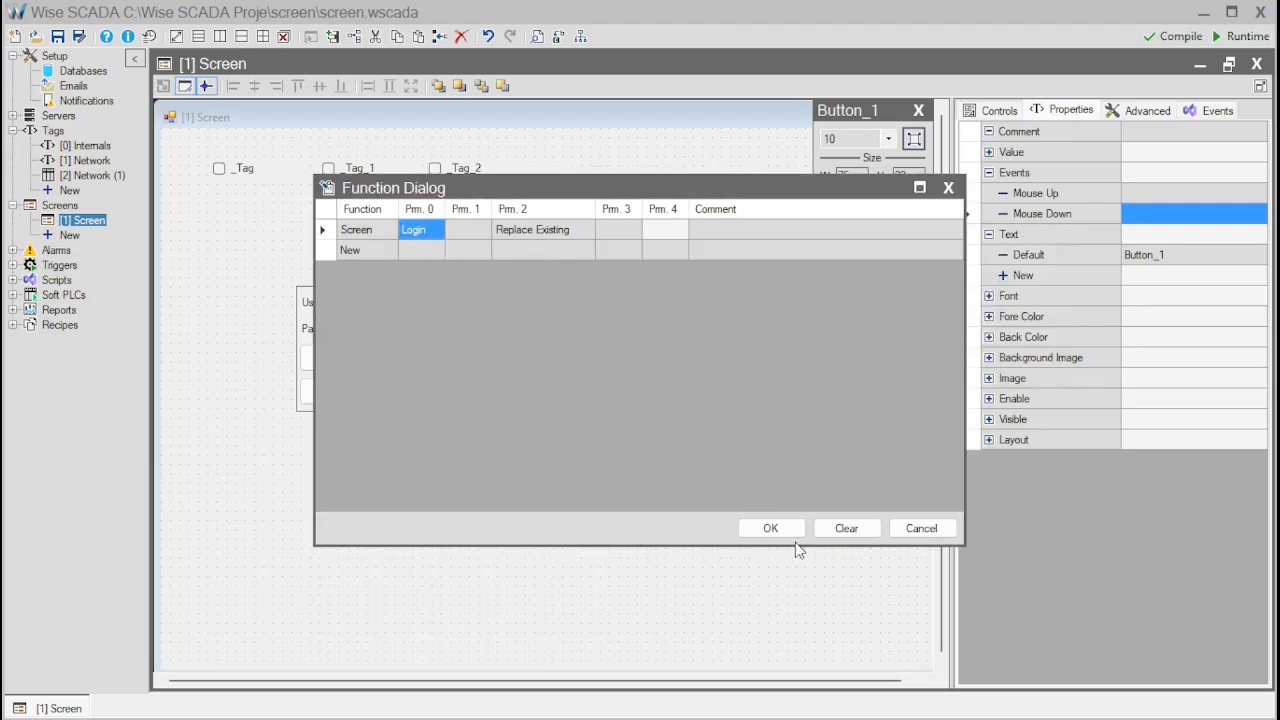
- Set the Login screen function to open as a Dialog and accept the function definition
{"action": "left_click", "coordinate": [593, 231]}
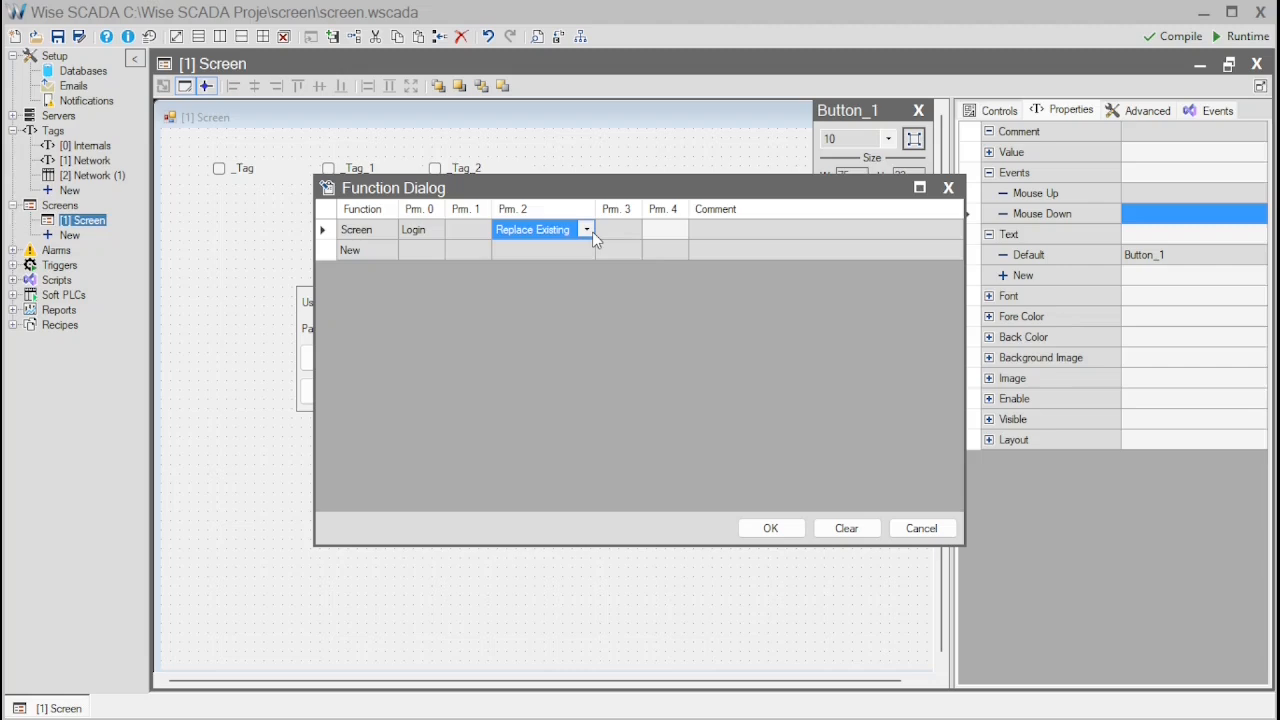
{"action": "left_click", "coordinate": [589, 231]}
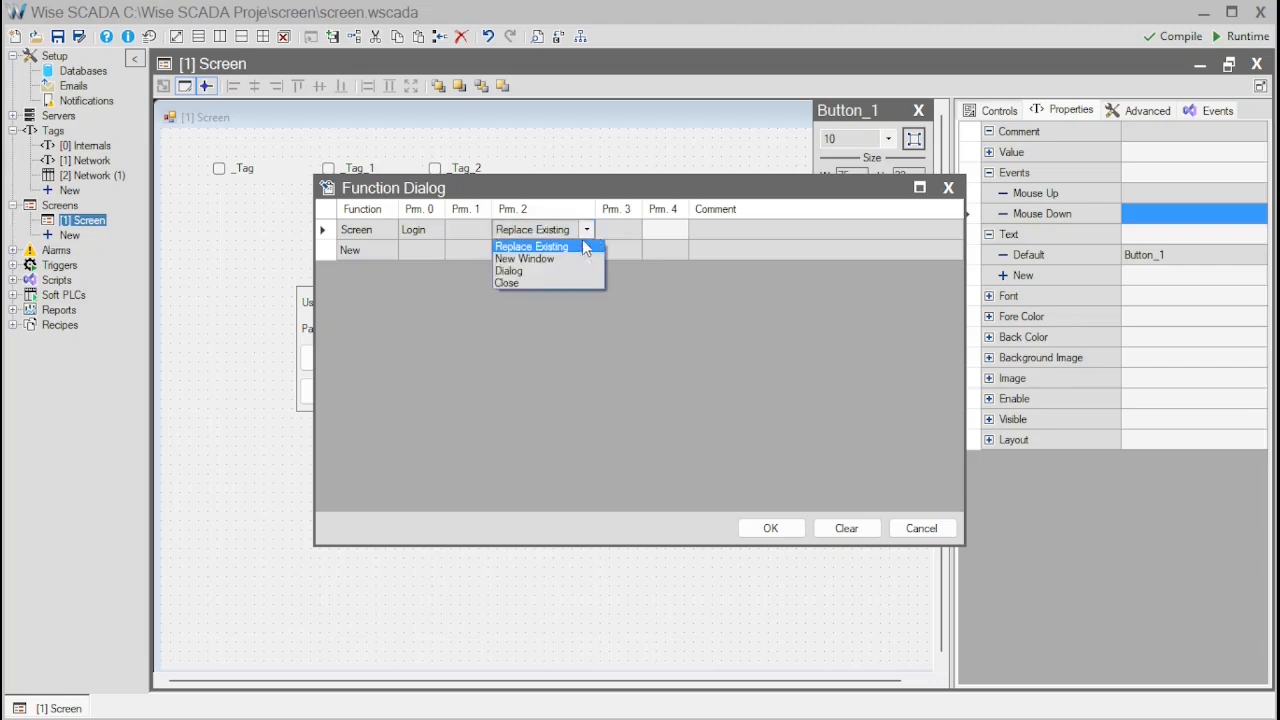
{"action": "left_click", "coordinate": [536, 270]}
{"action": "left_click", "coordinate": [775, 528]}
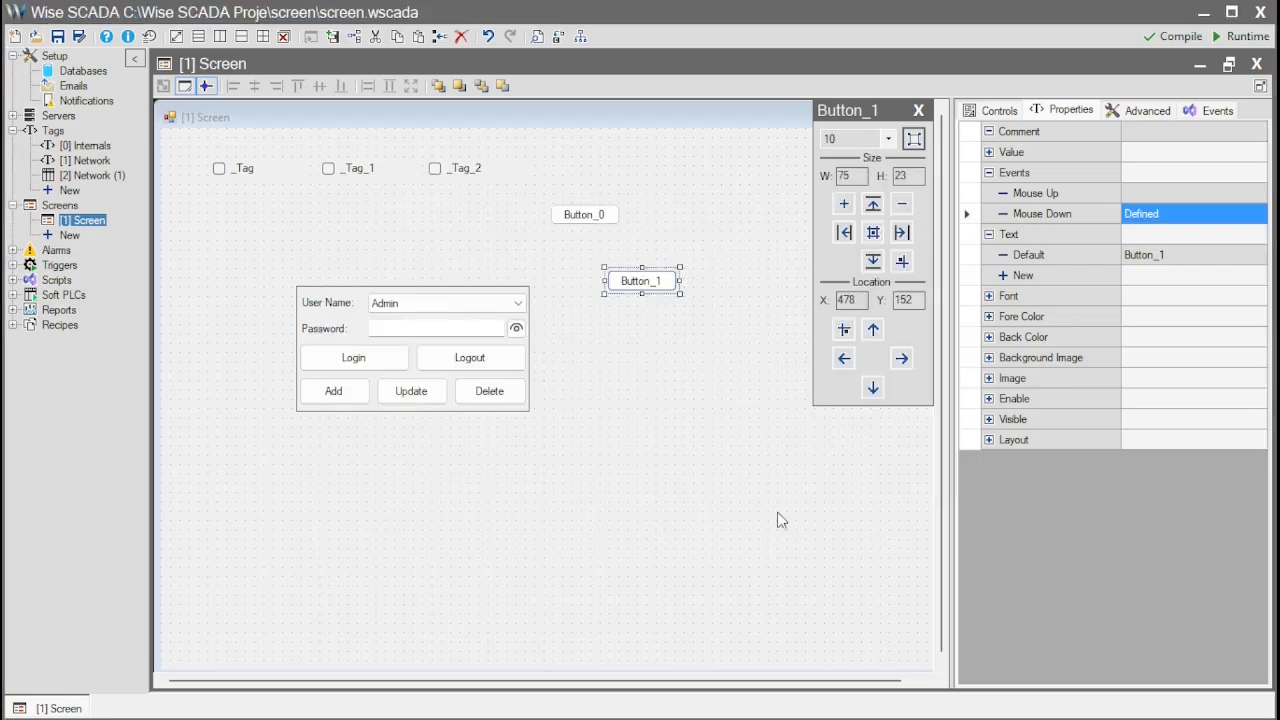
- Save and run the project, then log in as Admin through Button_1's login dialog using the account password
{"action": "left_click", "coordinate": [1244, 38]}
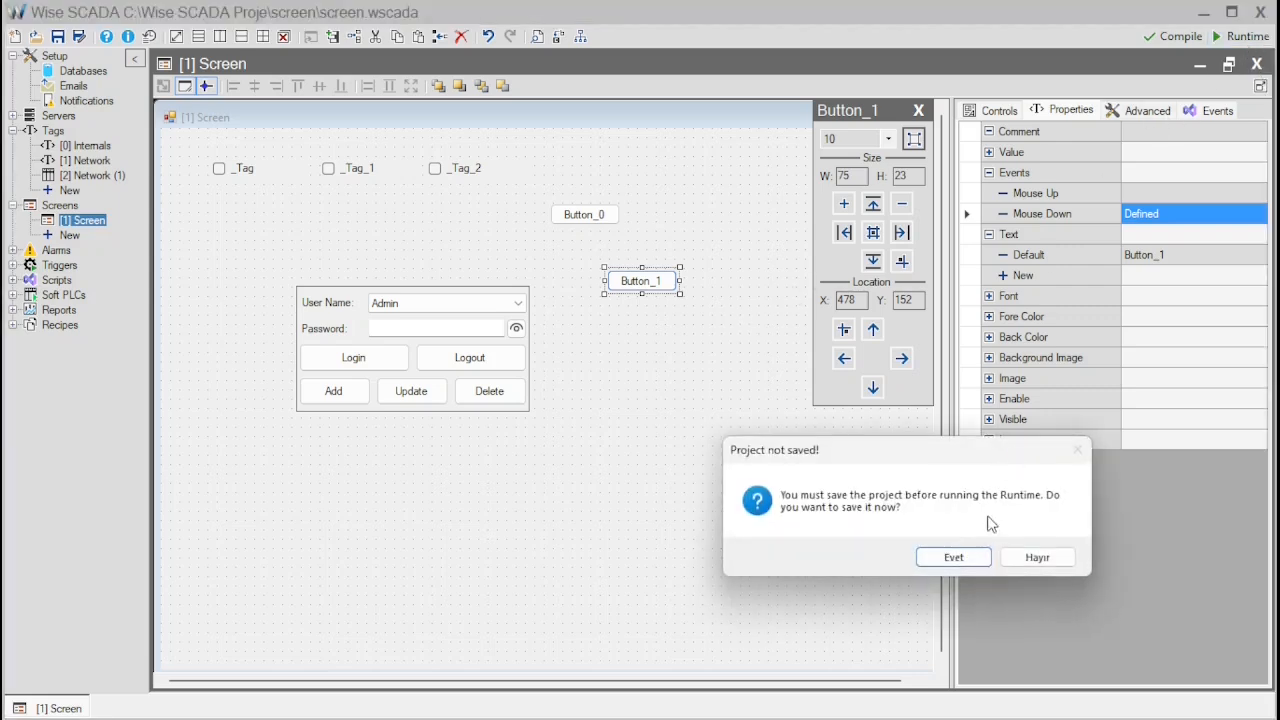
{"action": "left_click", "coordinate": [954, 558]}
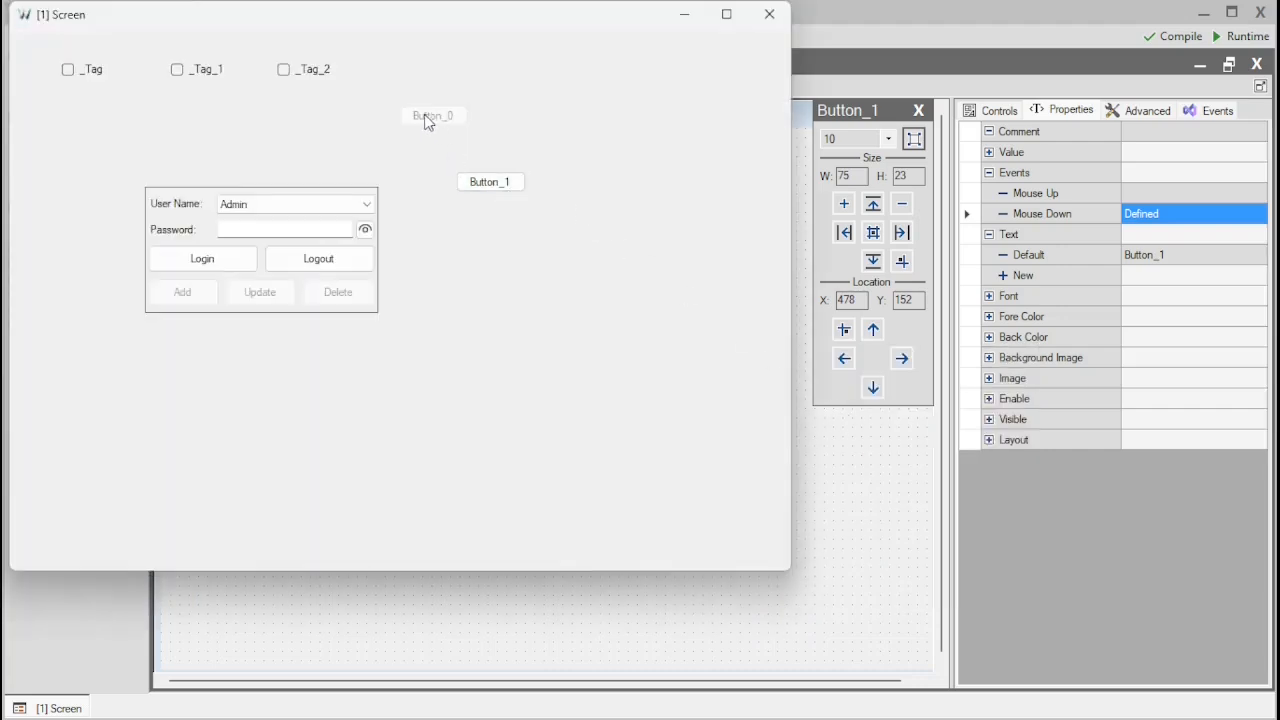
{"action": "left_click", "coordinate": [492, 184]}
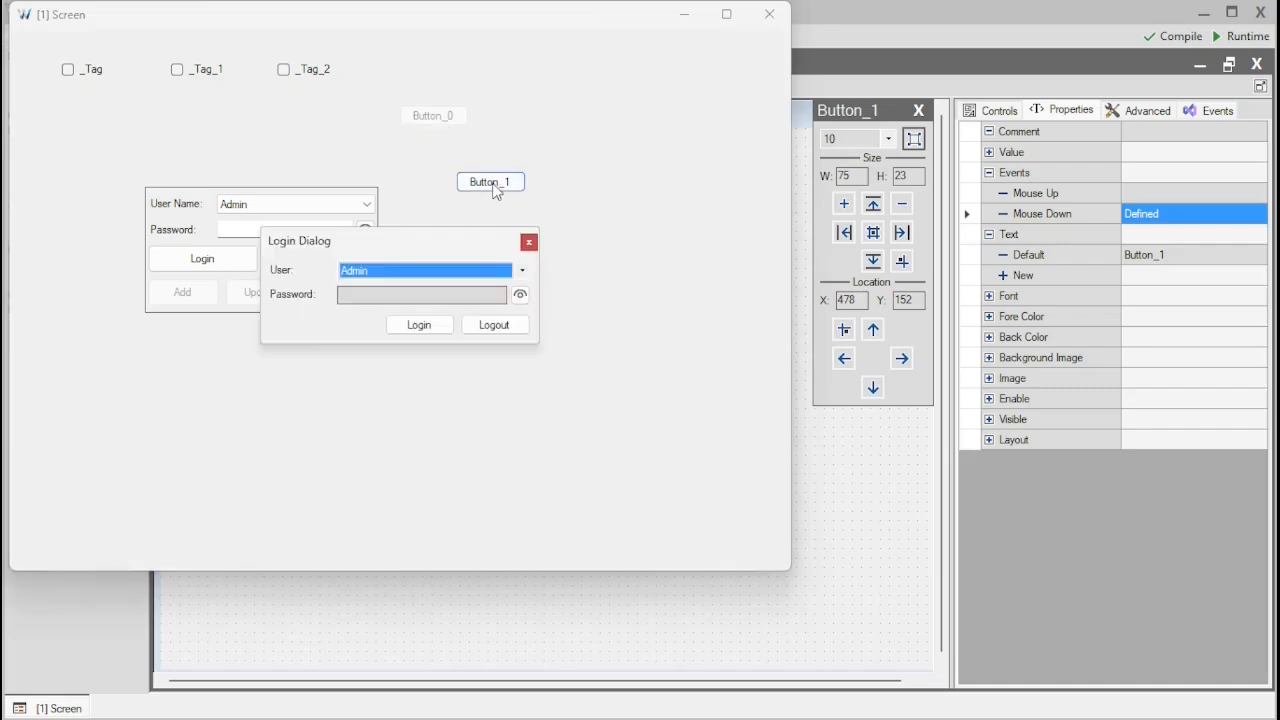
{"action": "left_click", "coordinate": [433, 293]}
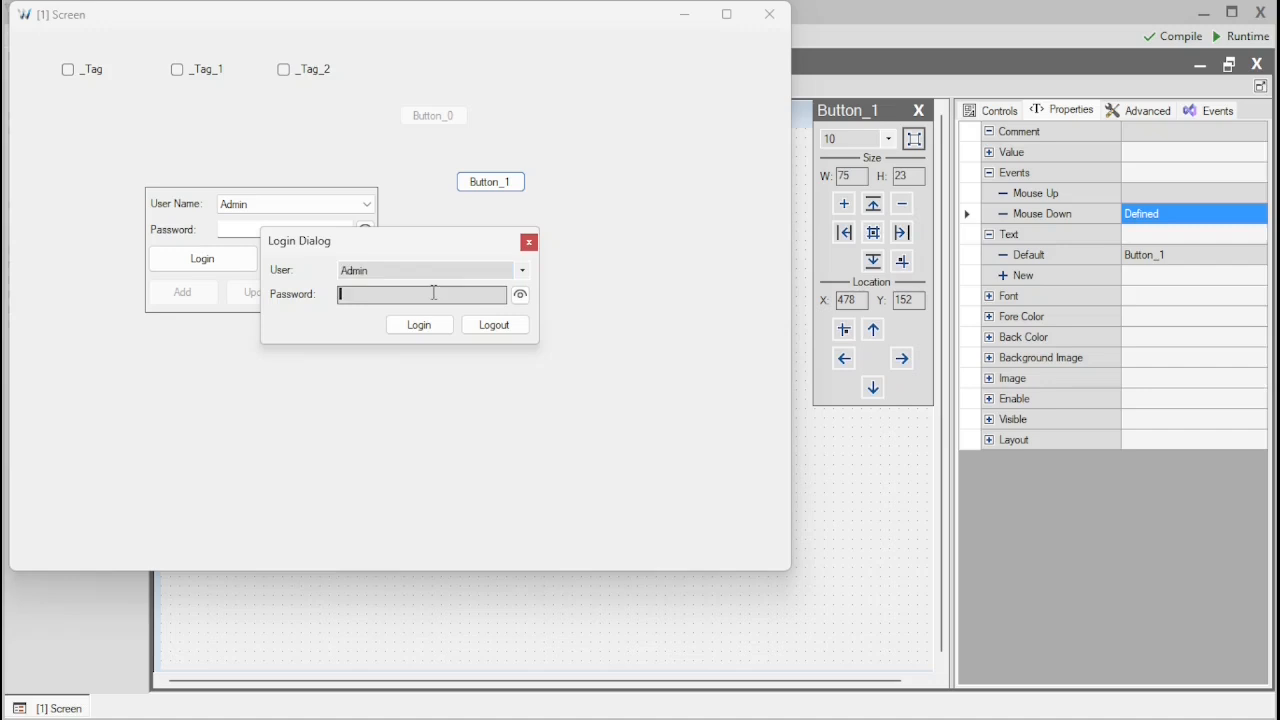
{"action": "left_click", "coordinate": [469, 270]}
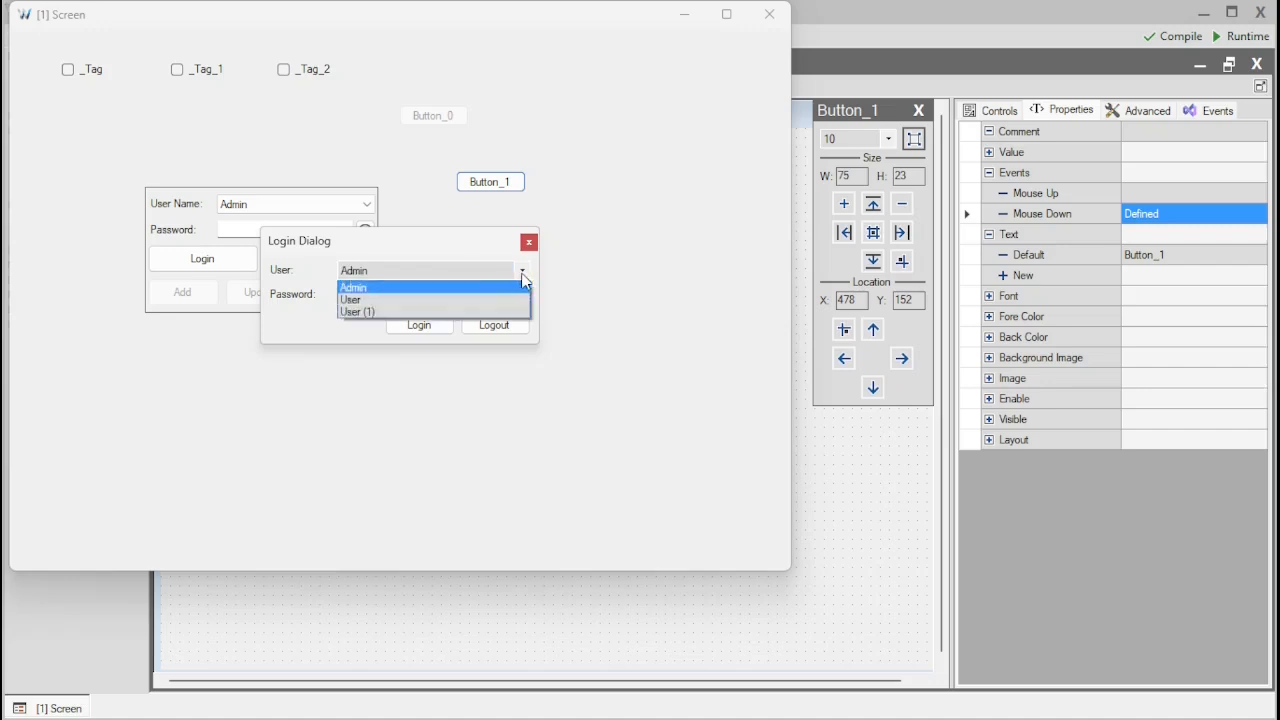
{"action": "left_click", "coordinate": [521, 273]}
{"action": "left_click", "coordinate": [438, 295]}
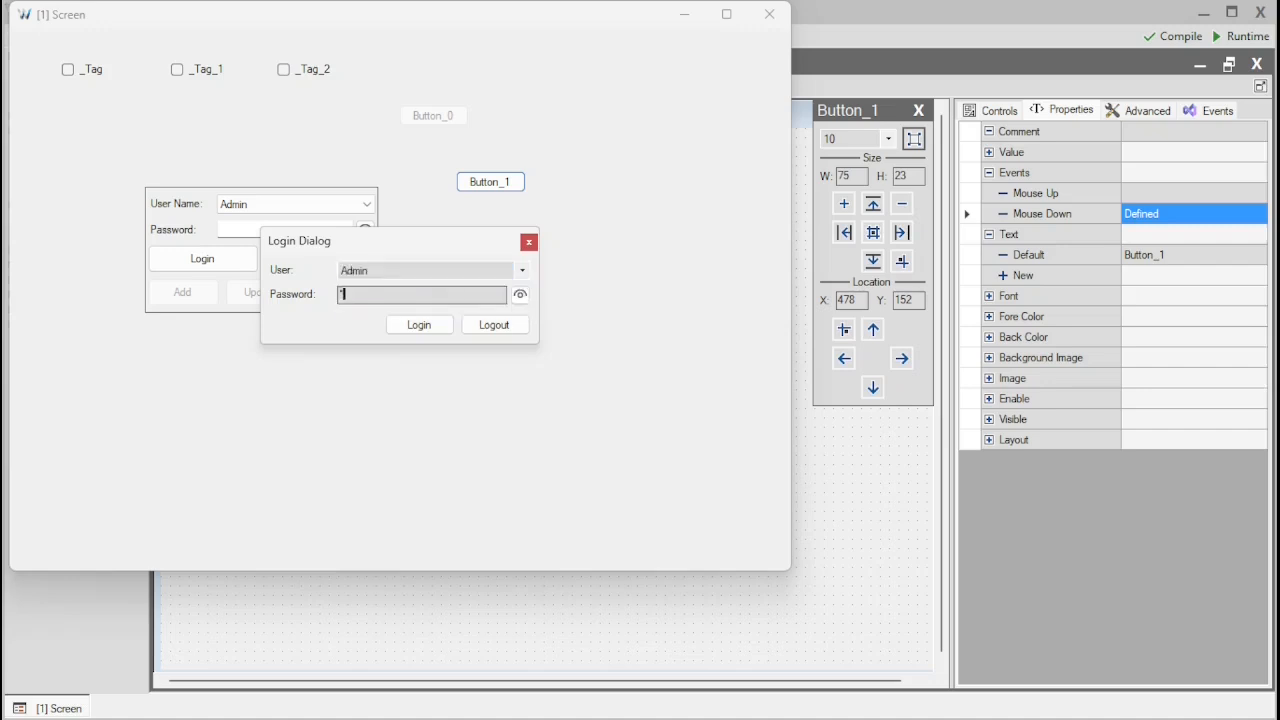
{"action": "left_click", "coordinate": [443, 324]}
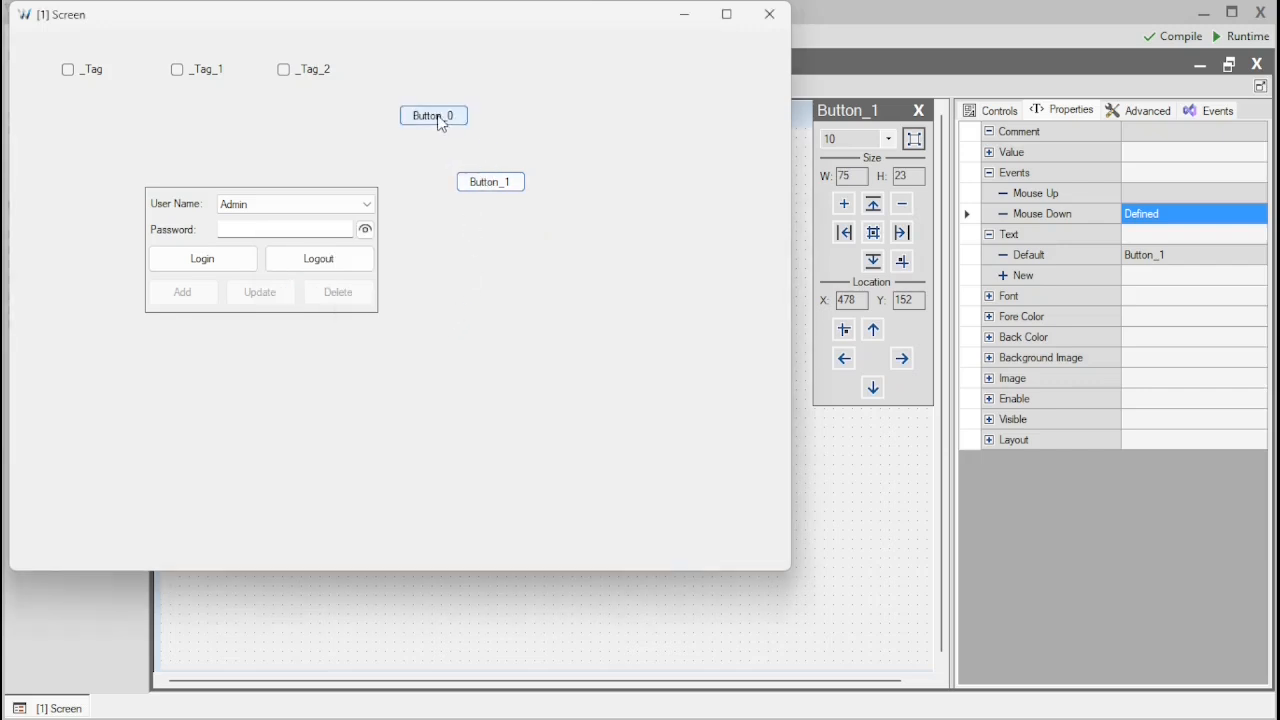
- Reopen the login dialog with Button_1, move it clear of the UserManager and close it
{"action": "left_click", "coordinate": [485, 184]}
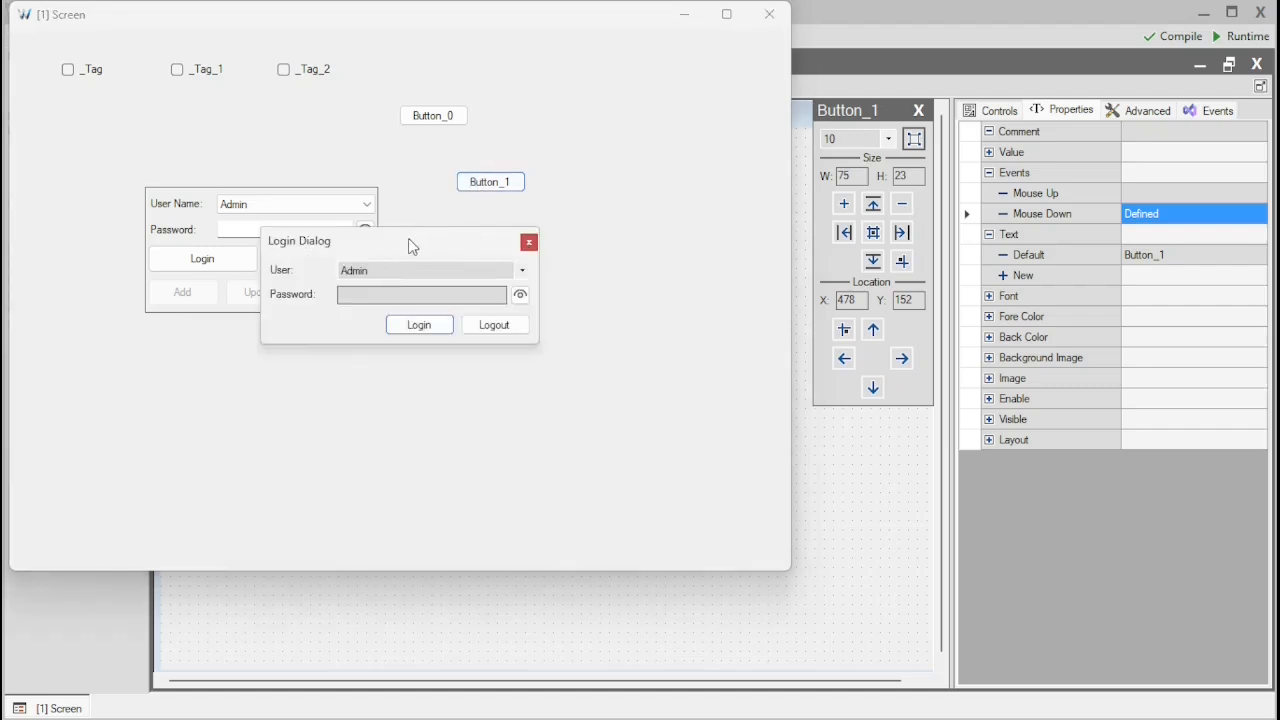
{"action": "left_click_drag", "start_coordinate": [408, 243], "coordinate": [570, 285]}
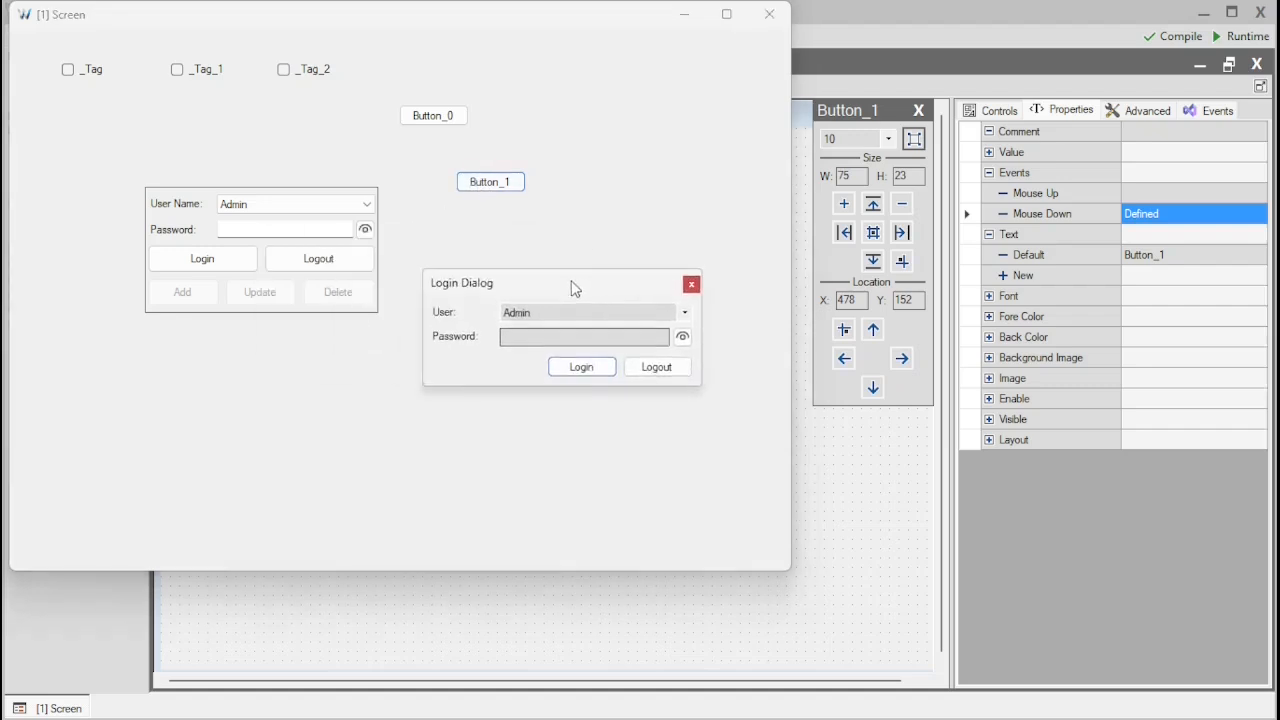
{"action": "left_click", "coordinate": [691, 285]}
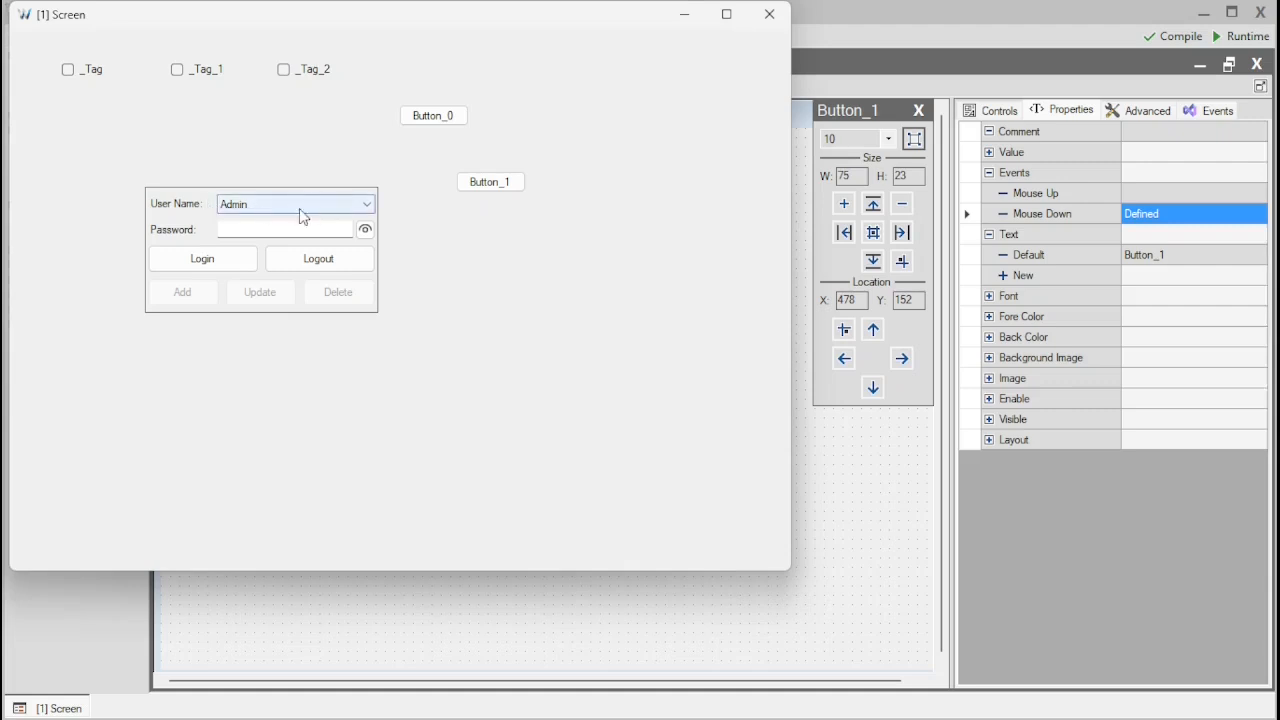
- Log out the current account and log in as User through the UserManager, entering the account password
{"action": "left_click", "coordinate": [309, 272]}
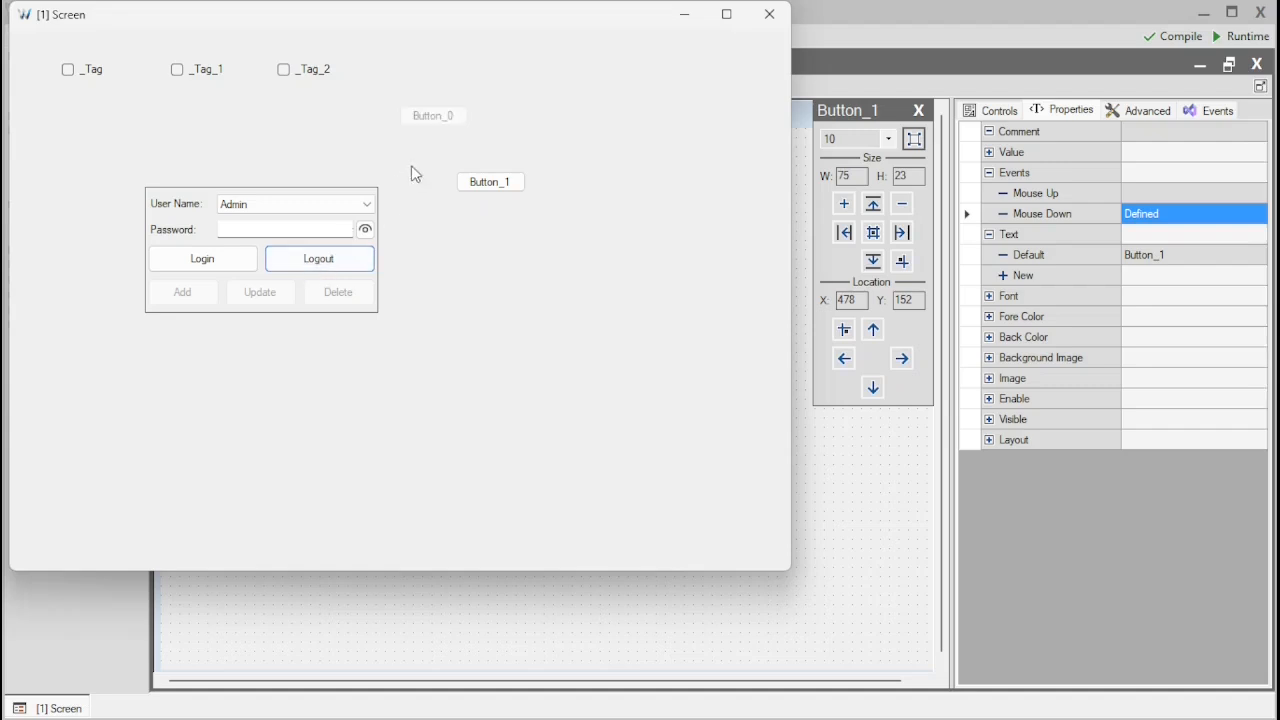
{"action": "left_click", "coordinate": [360, 204]}
{"action": "left_click", "coordinate": [306, 234]}
{"action": "left_click", "coordinate": [303, 230]}
{"action": "type", "text": "1"}
{"action": "left_click", "coordinate": [228, 262]}
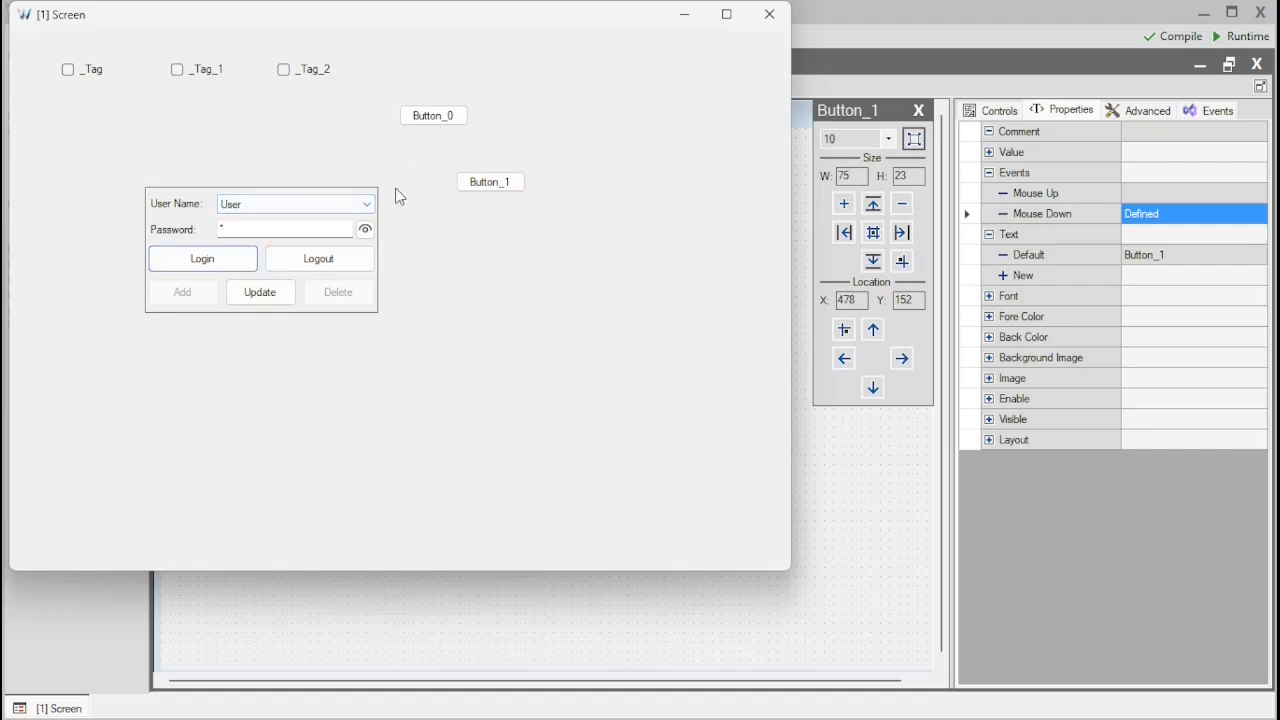
- Close the runtime and change the UserManager's LoginButton text to XXX in its child control properties
{"action": "left_click", "coordinate": [769, 14]}
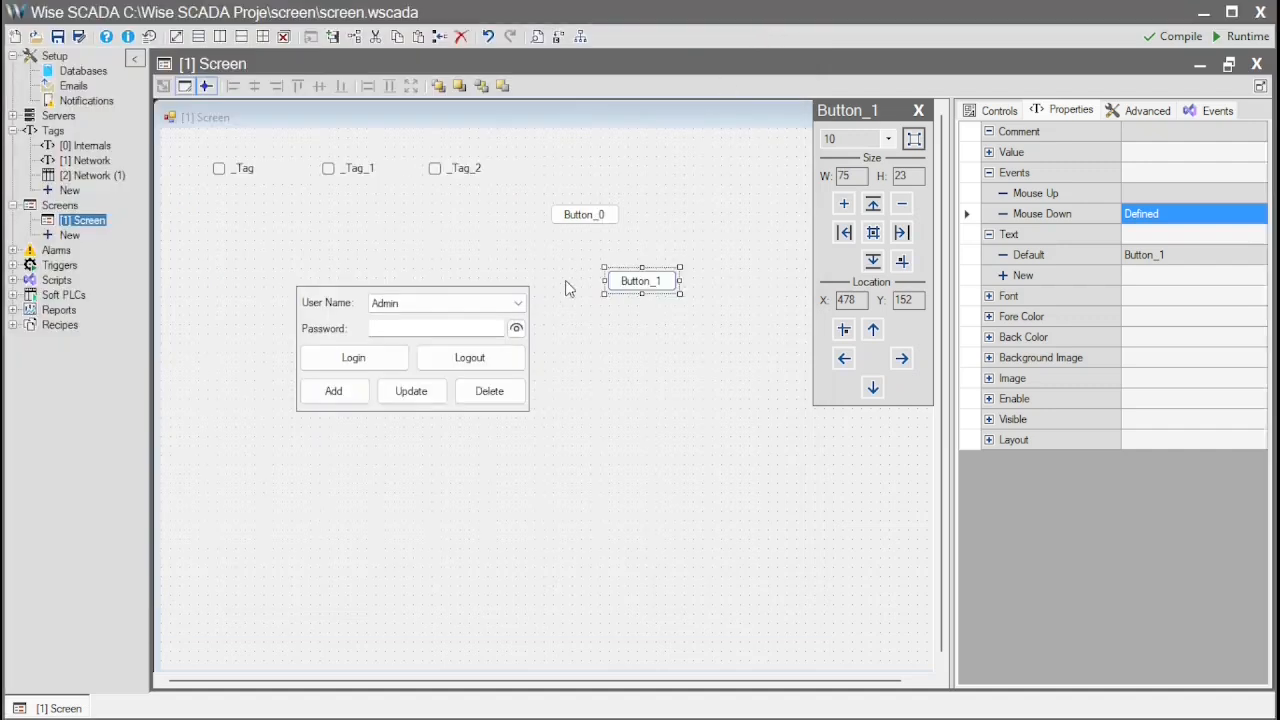
{"action": "left_click", "coordinate": [358, 302]}
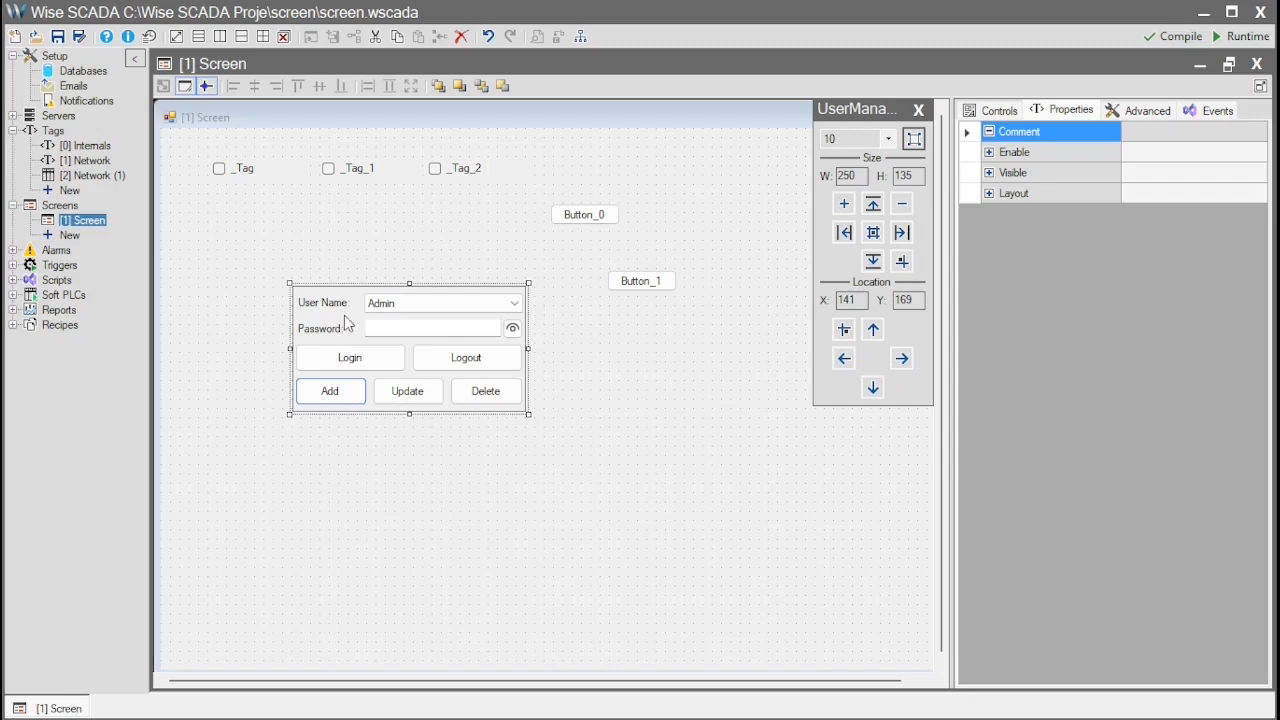
{"action": "left_click", "coordinate": [1139, 112]}
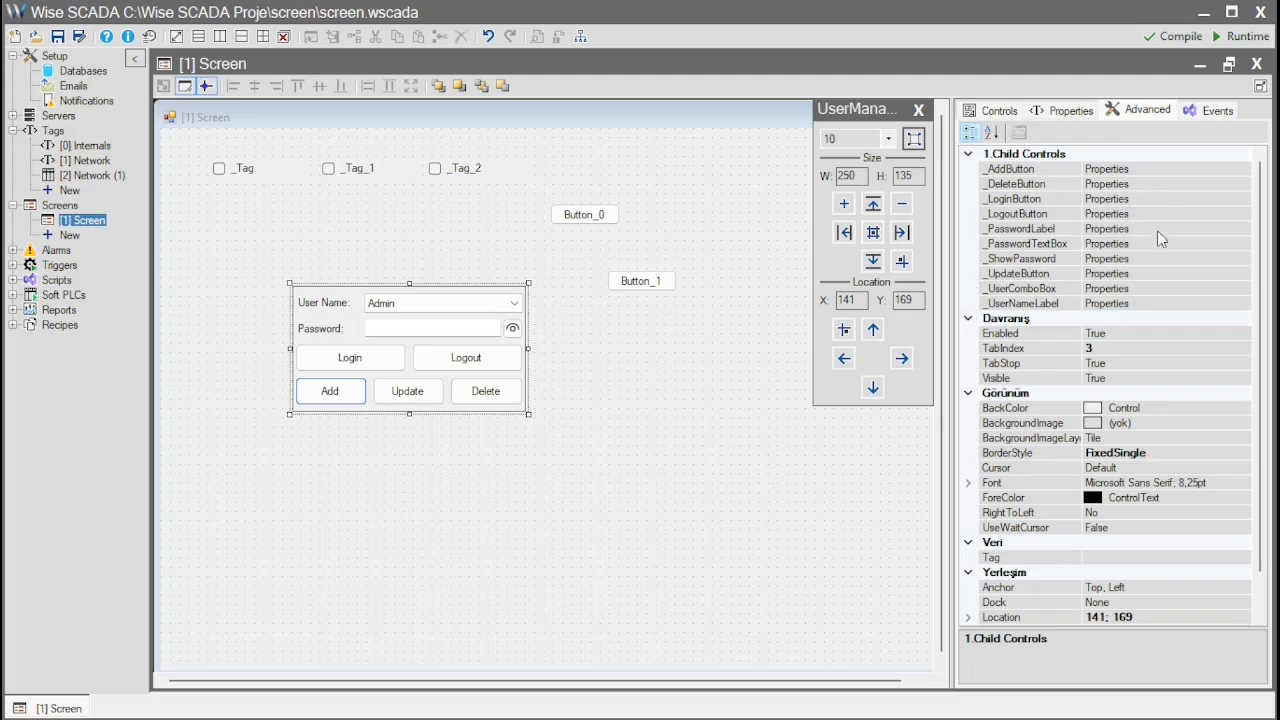
{"action": "left_click", "coordinate": [1157, 198]}
{"action": "left_click", "coordinate": [1243, 199]}
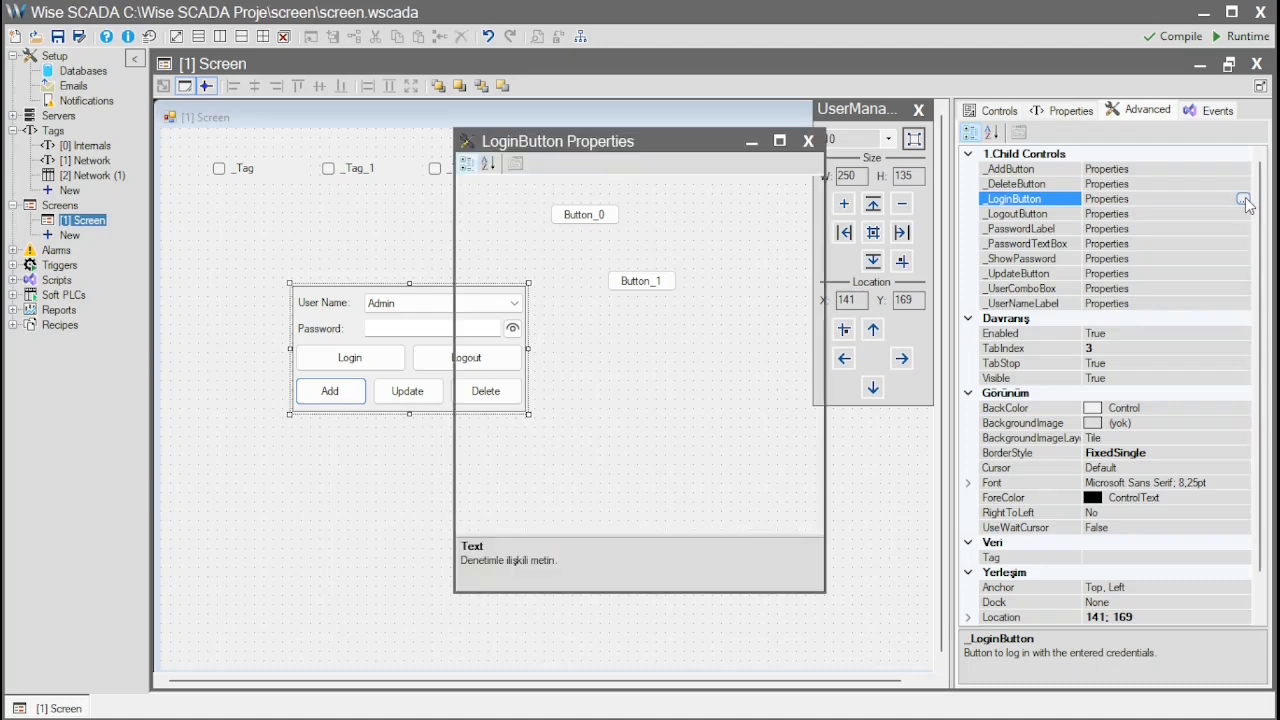
{"action": "left_click", "coordinate": [676, 497]}
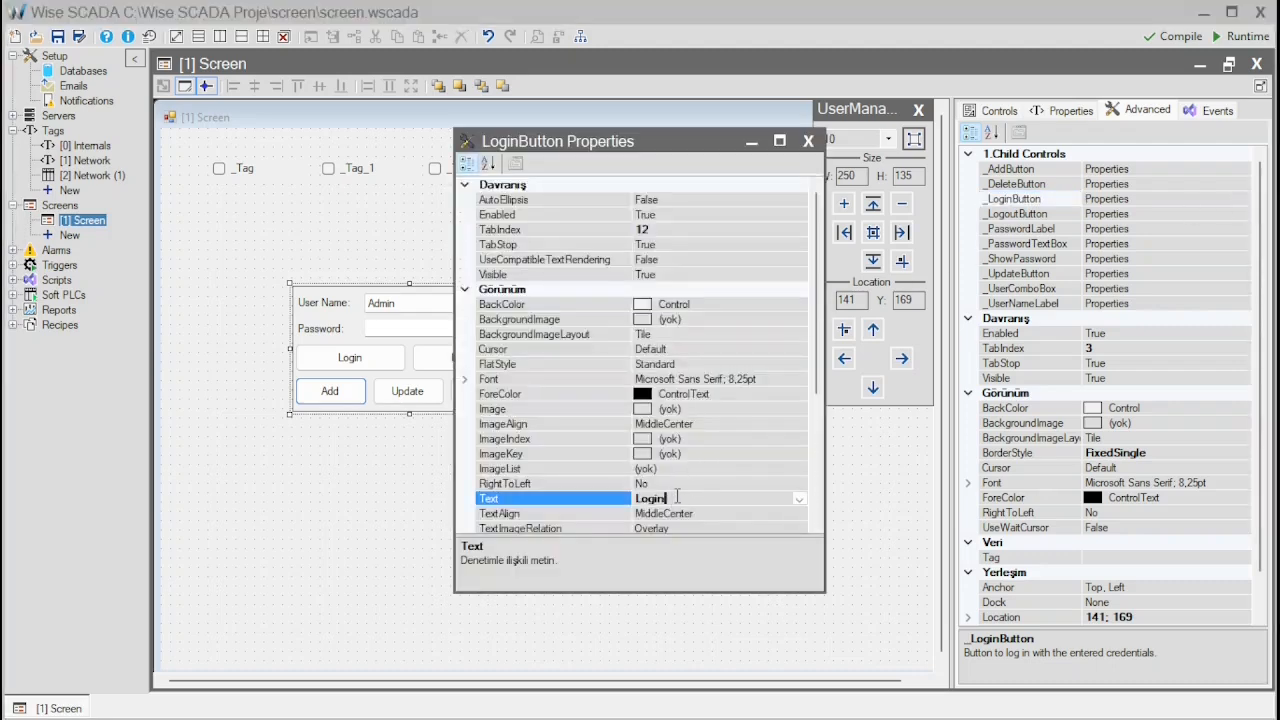
{"action": "double_click", "coordinate": [677, 497]}
{"action": "type", "text": "XXX"}
{"action": "key", "text": "Return"}
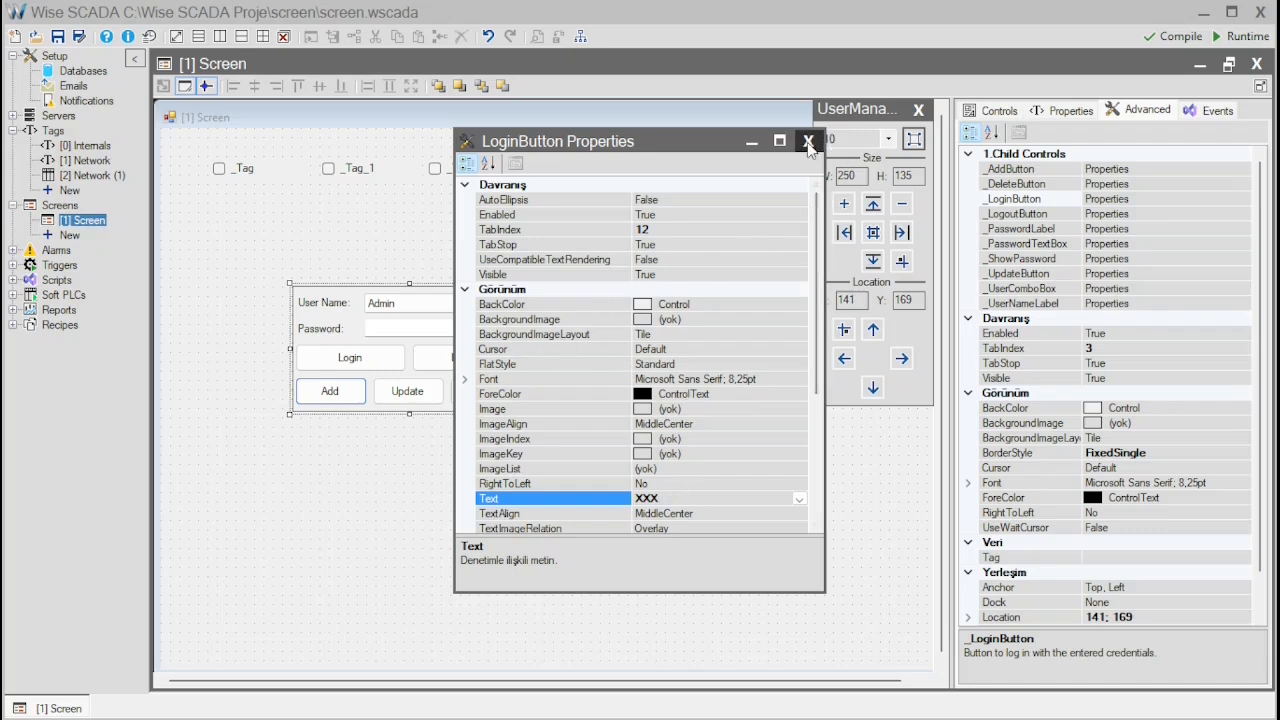
- Set the LoginButton's BackColor to light red and close its properties
{"action": "left_click", "coordinate": [798, 308]}
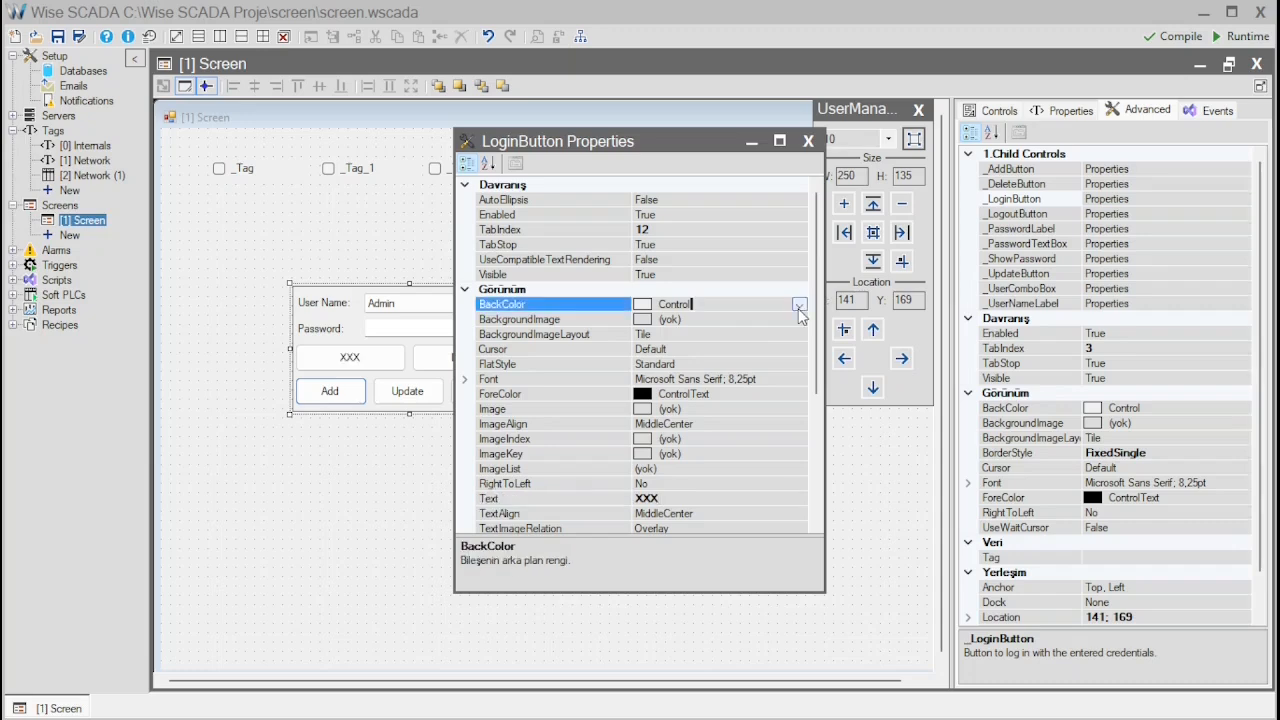
{"action": "left_click", "coordinate": [798, 305]}
{"action": "left_click", "coordinate": [635, 323]}
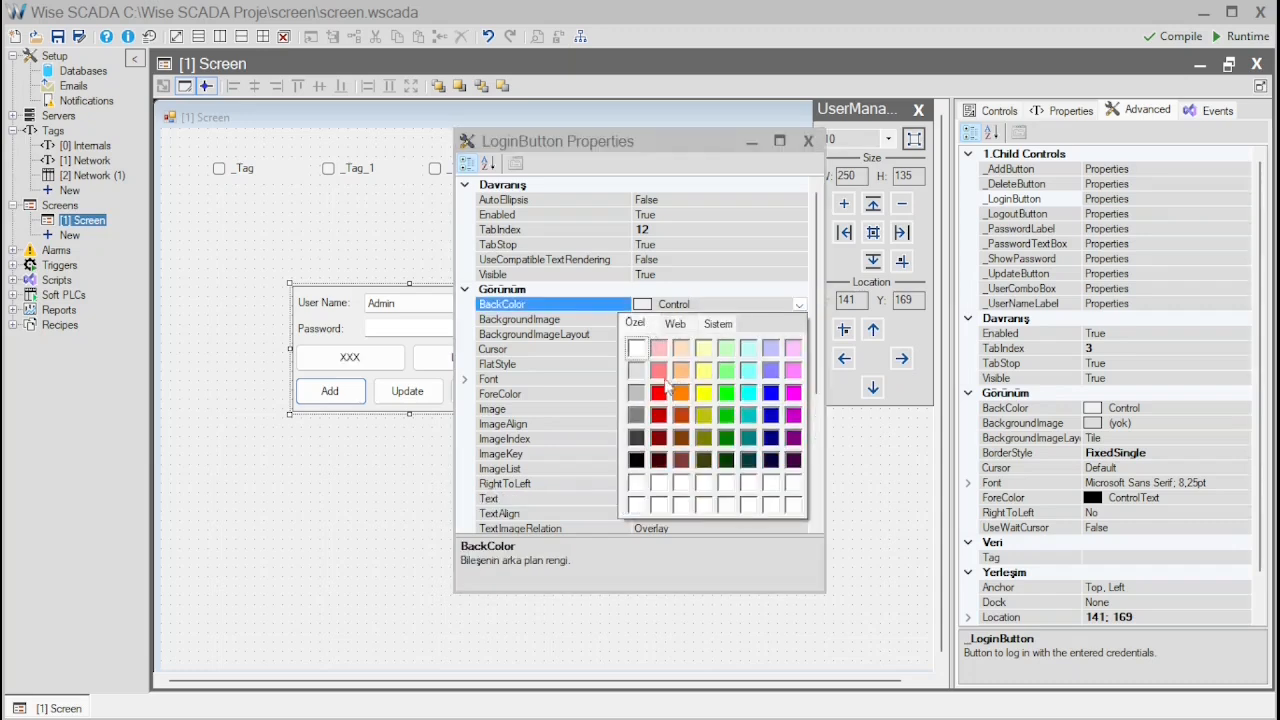
{"action": "left_click", "coordinate": [658, 370]}
{"action": "left_click", "coordinate": [806, 142]}
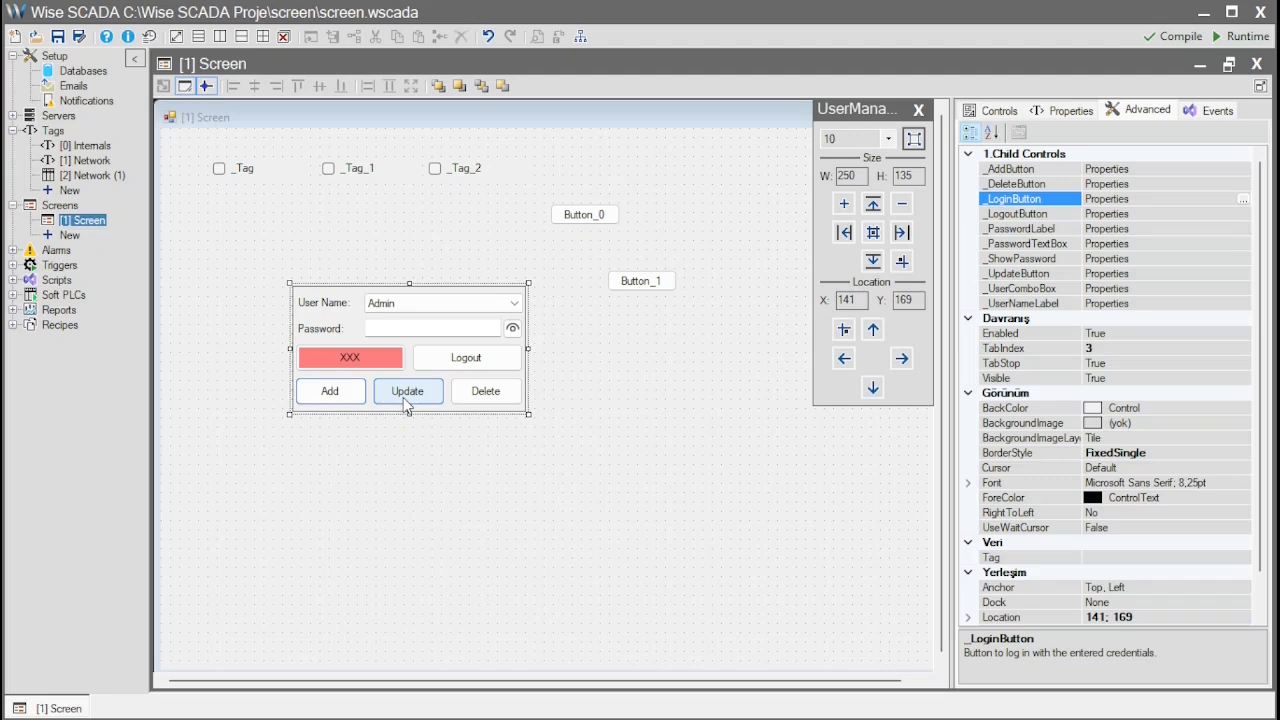
- Hide the UserManager's UpdateButton by setting its Visible property to False, and close its properties
{"action": "left_click", "coordinate": [1219, 275]}
{"action": "left_click", "coordinate": [1243, 275]}
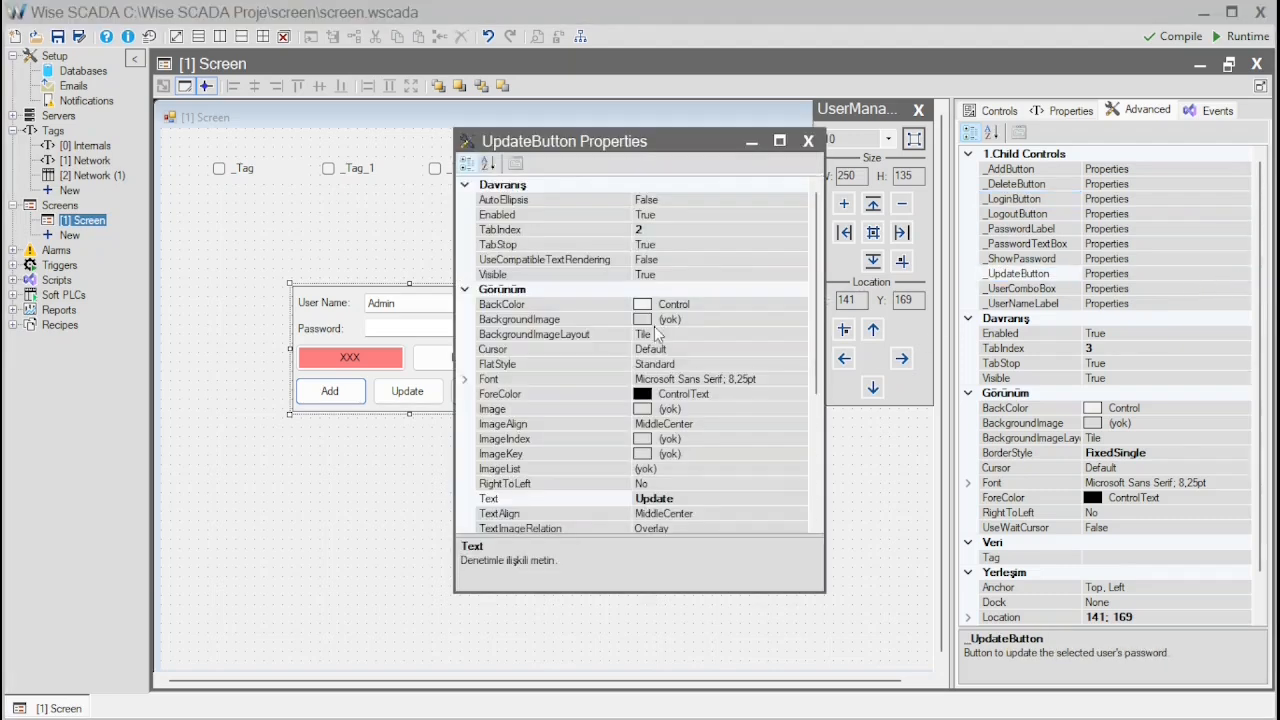
{"action": "left_click", "coordinate": [720, 274]}
{"action": "left_click", "coordinate": [799, 274]}
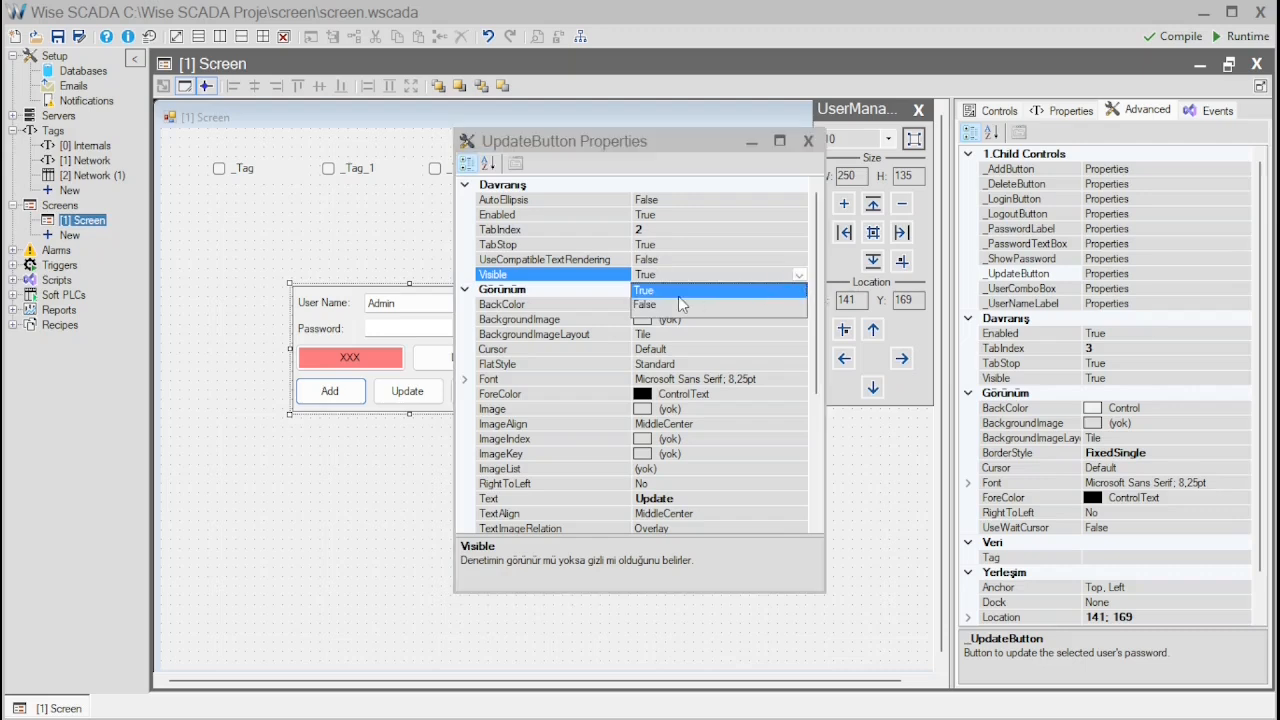
{"action": "left_click", "coordinate": [678, 296]}
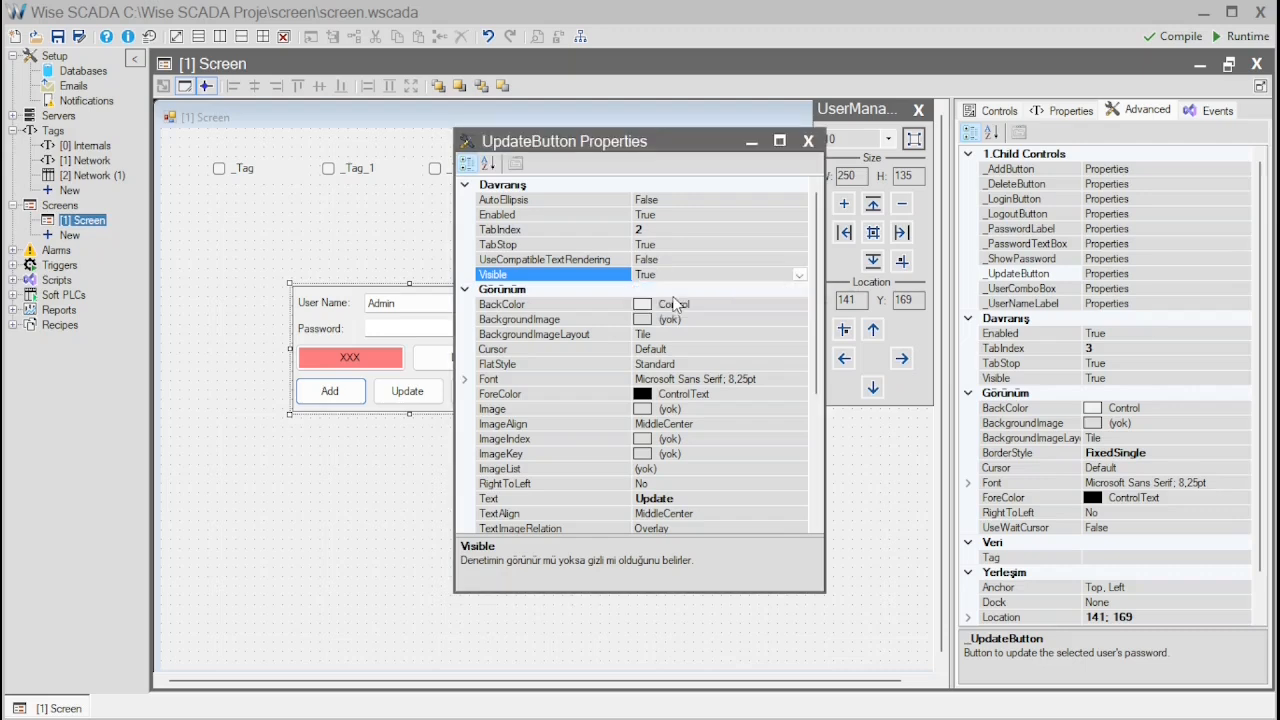
{"action": "left_click", "coordinate": [801, 276]}
{"action": "left_click", "coordinate": [652, 305]}
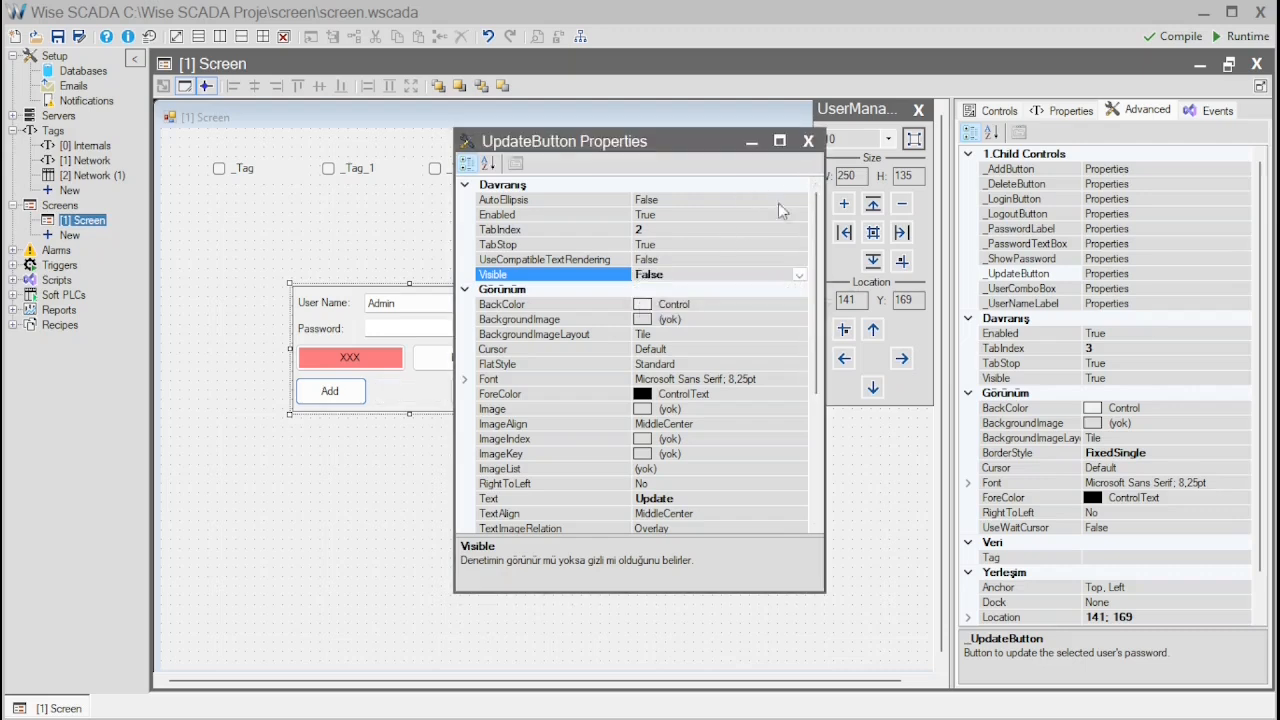
{"action": "left_click", "coordinate": [808, 141]}
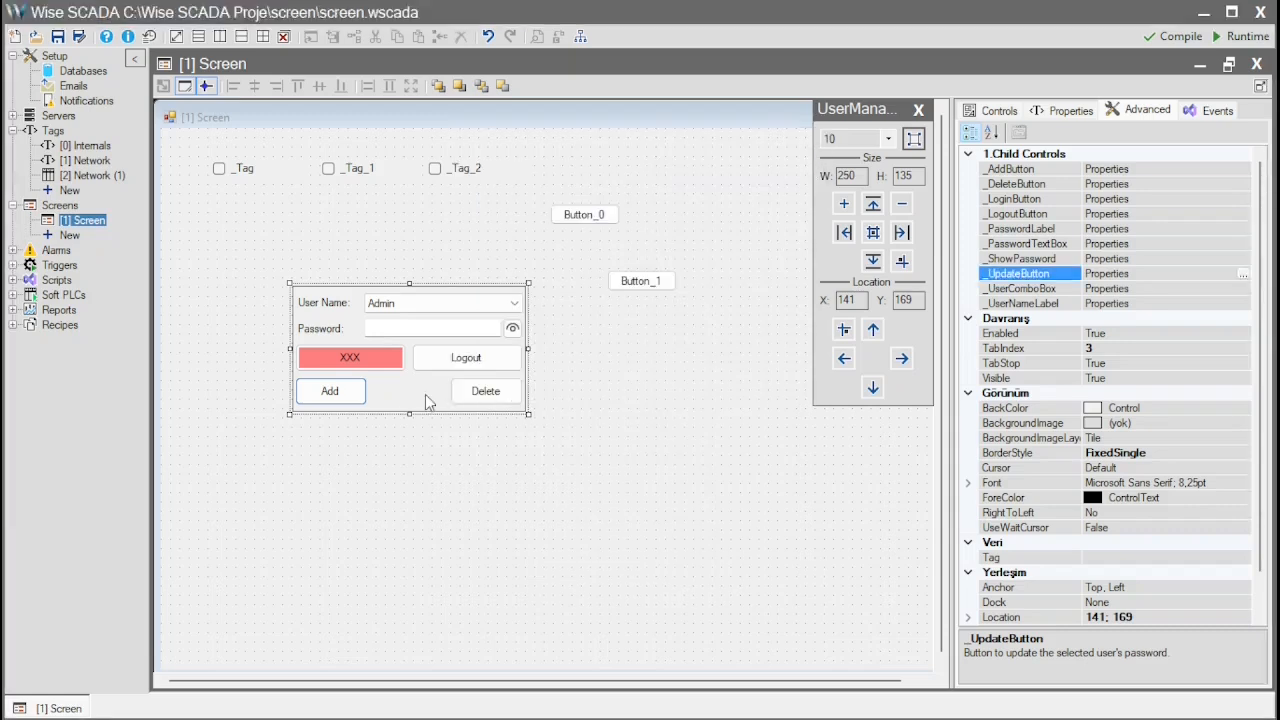
- Save and run the project to check the customised UserManager, and close the runtime window
{"action": "left_click", "coordinate": [1246, 37]}
{"action": "left_click", "coordinate": [945, 556]}
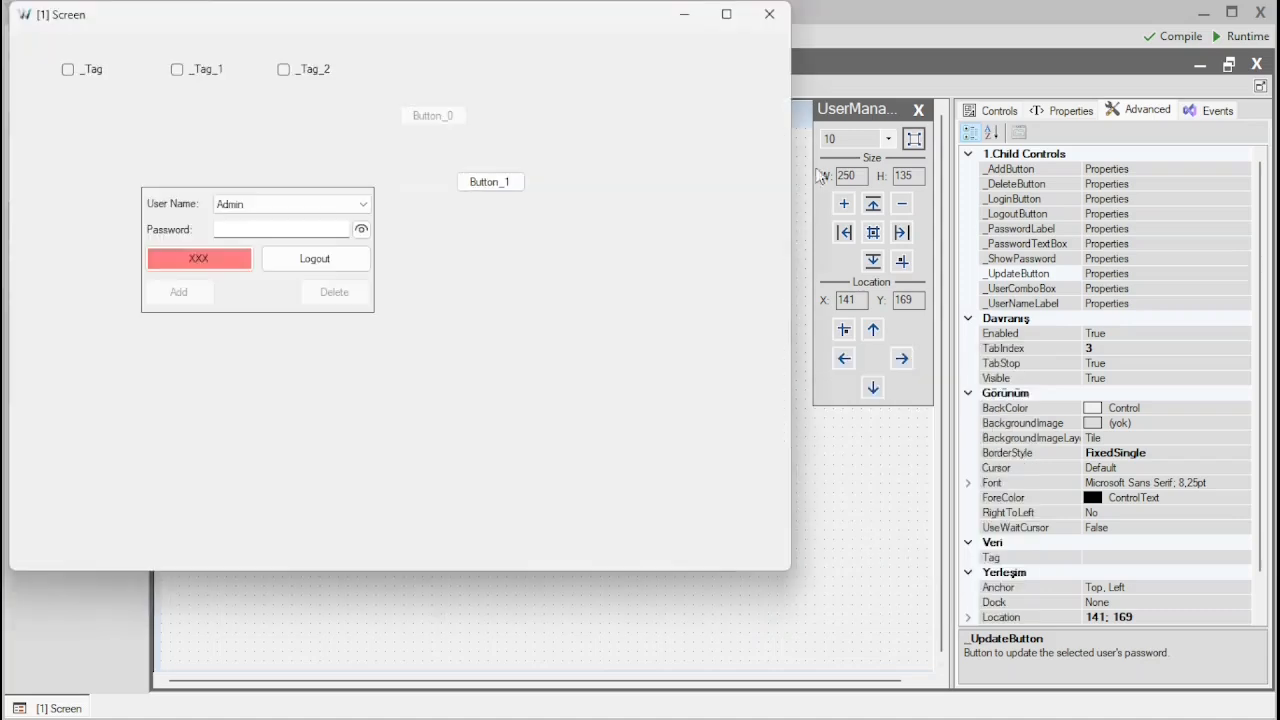
{"action": "left_click", "coordinate": [769, 14]}
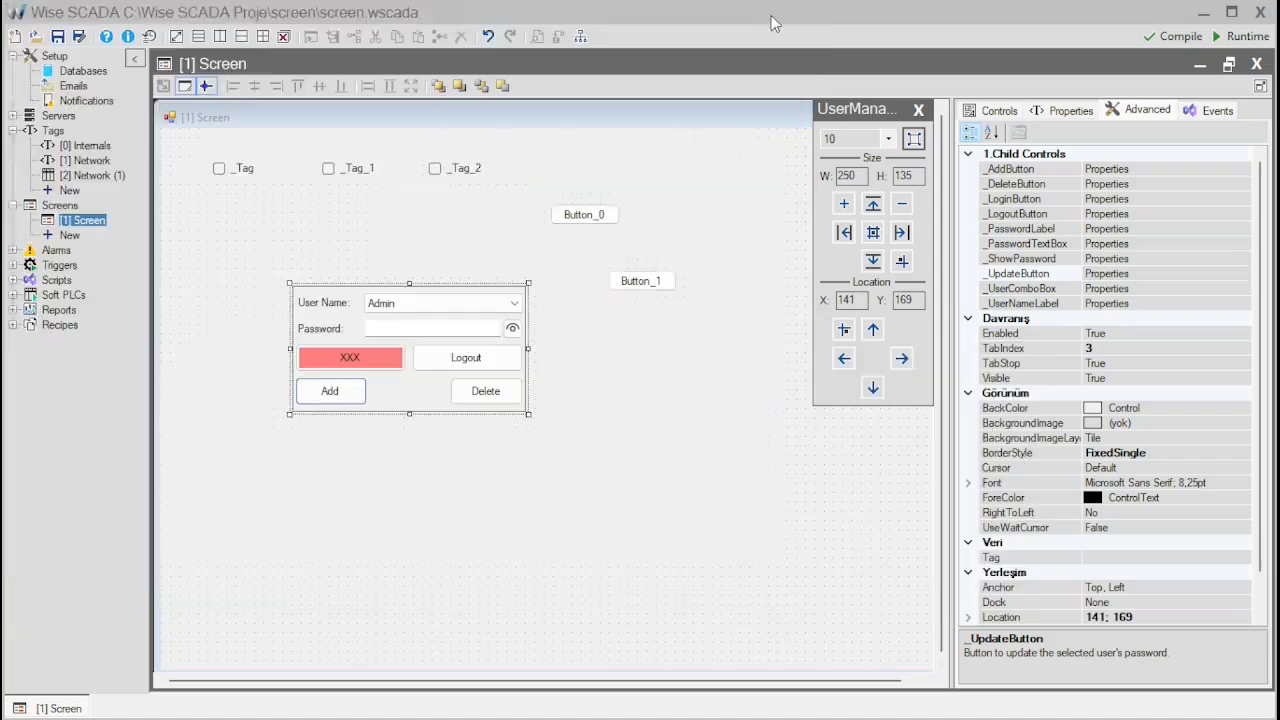
- Open the project Setup and examine the runtime user creation and deletion levels
{"action": "left_click", "coordinate": [62, 58]}
{"action": "left_click", "coordinate": [248, 437]}
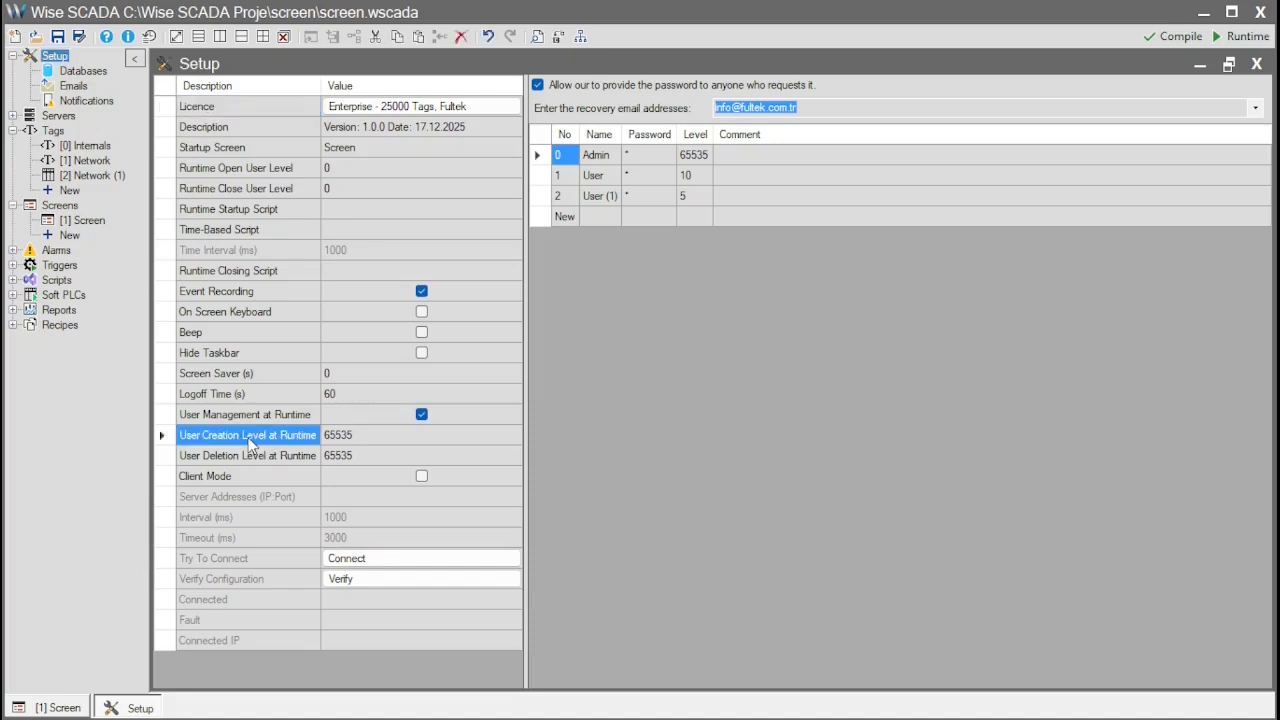
{"action": "left_click", "coordinate": [359, 454]}
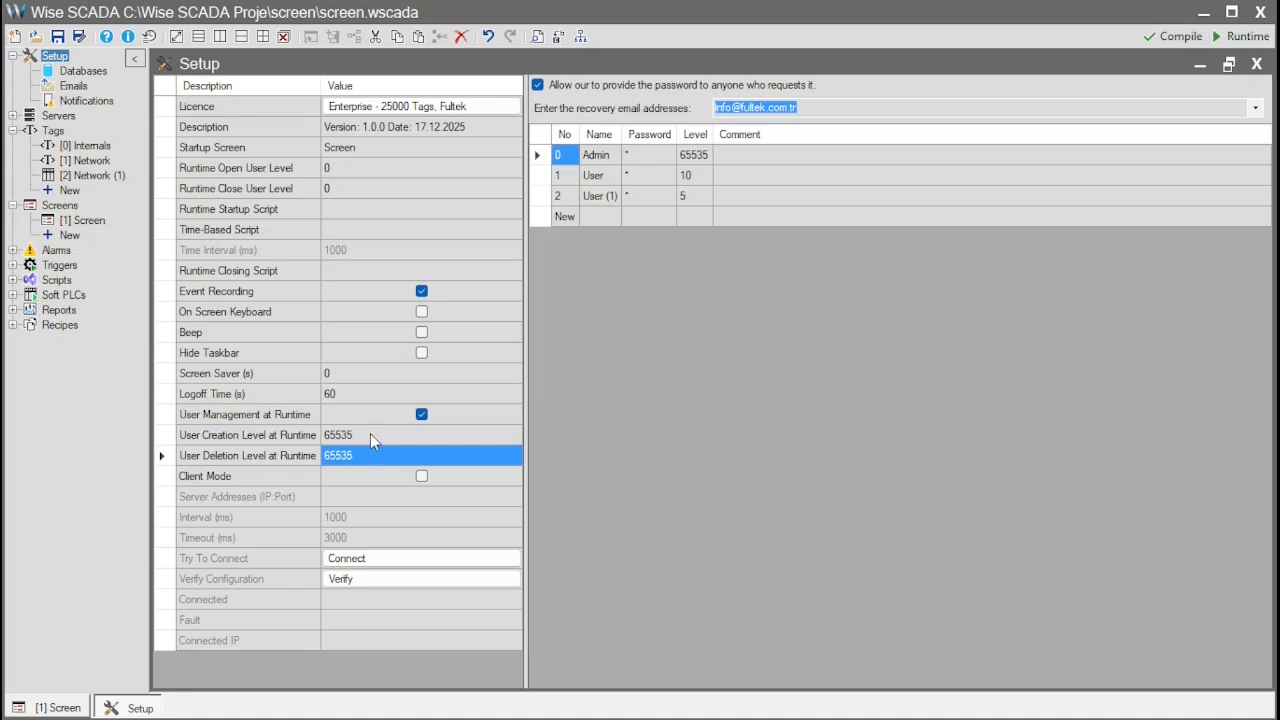
{"action": "left_click", "coordinate": [370, 434]}
- Turn User Management at Runtime off and back on, and compare the User Creation Level with Admin's level
{"action": "left_click", "coordinate": [424, 413]}
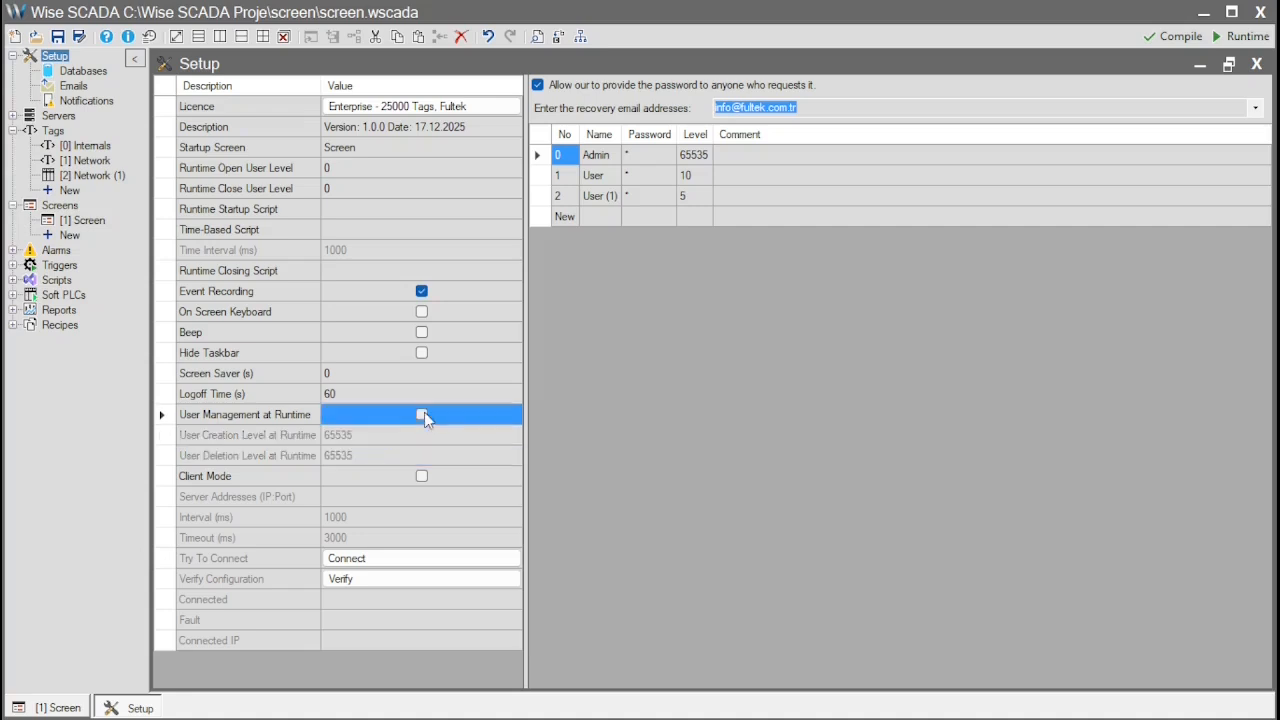
{"action": "left_click", "coordinate": [424, 413]}
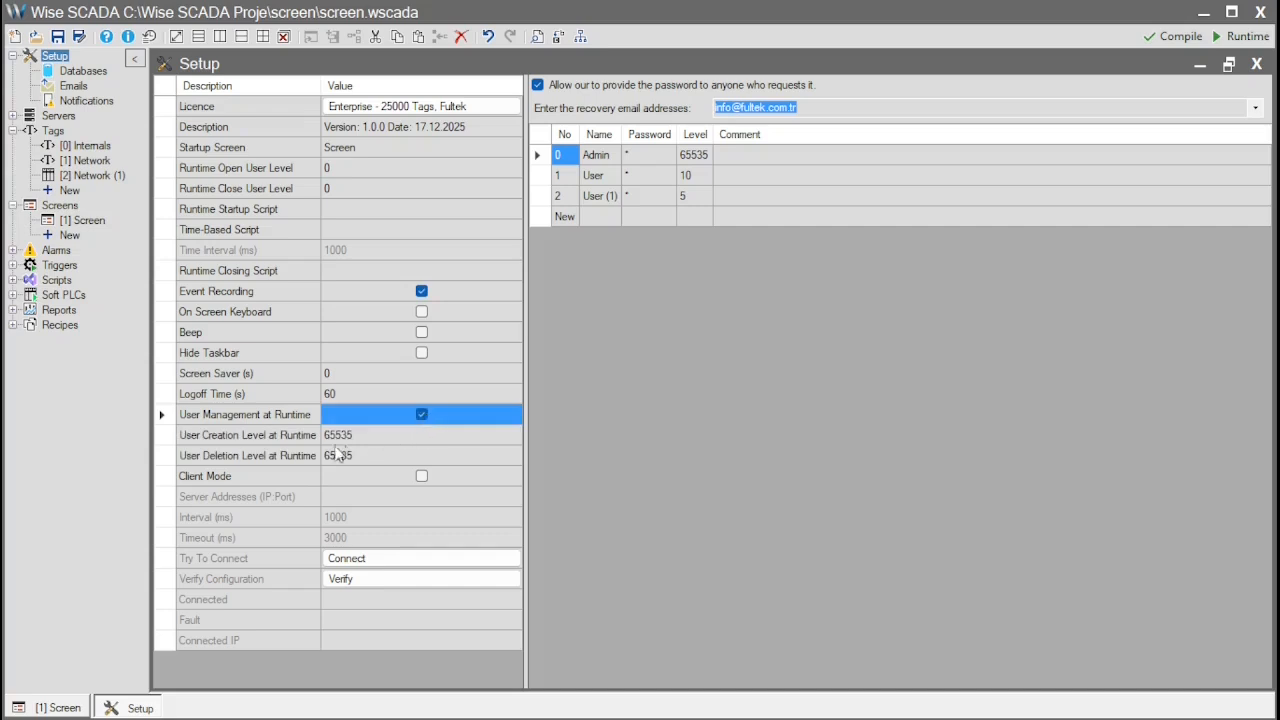
{"action": "left_click", "coordinate": [377, 438]}
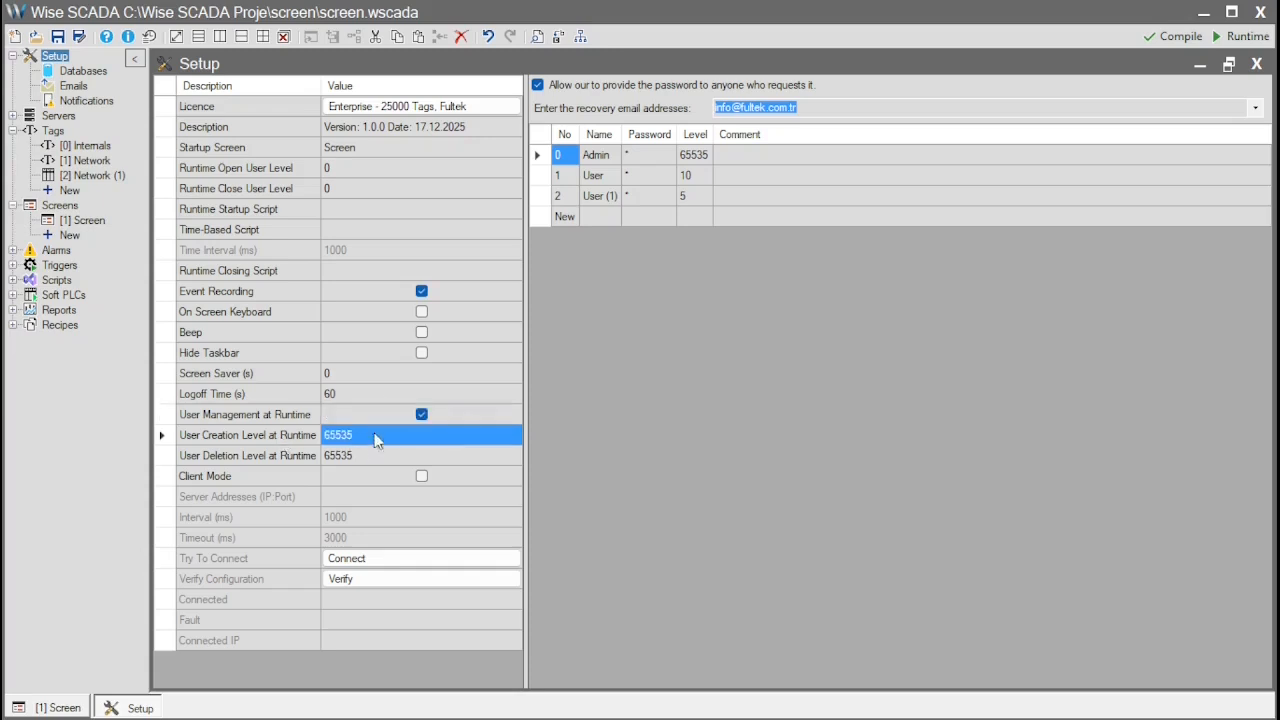
{"action": "left_click", "coordinate": [698, 155]}
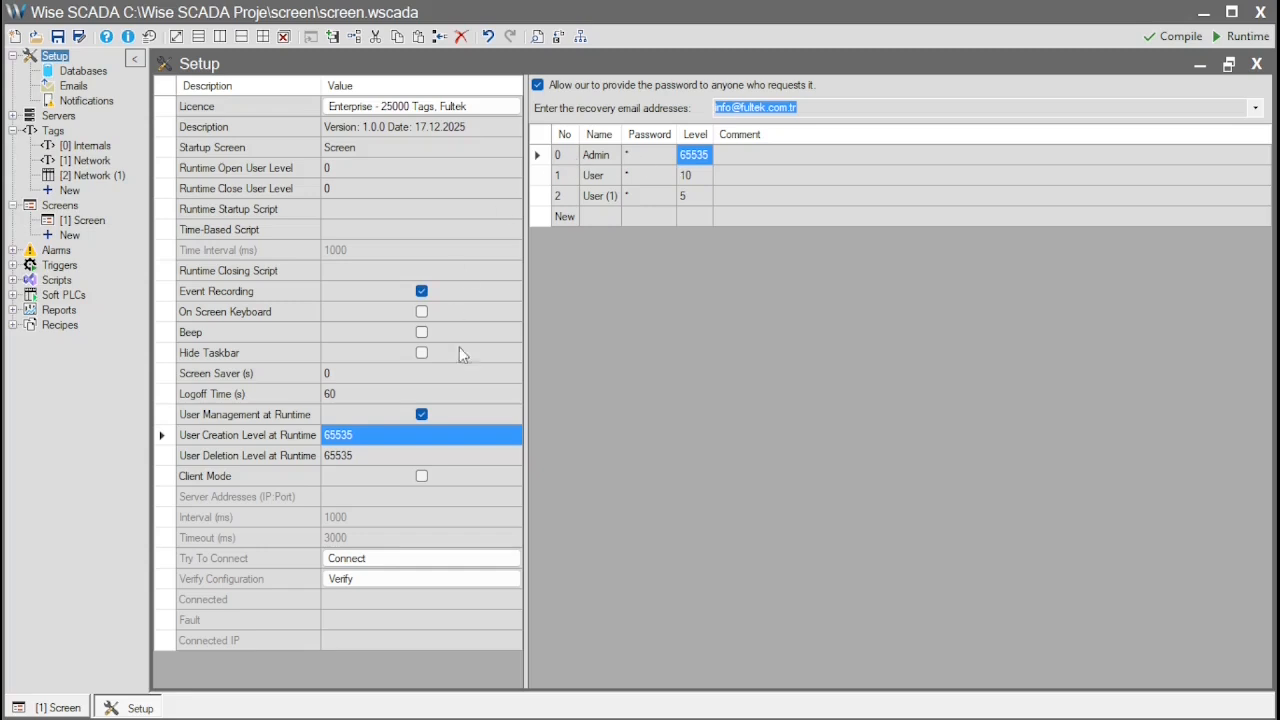
- Close the Setup, save and run the project, and log in as Admin through the UserManager with the account password
{"action": "left_click", "coordinate": [1256, 63]}
{"action": "left_click", "coordinate": [1242, 37]}
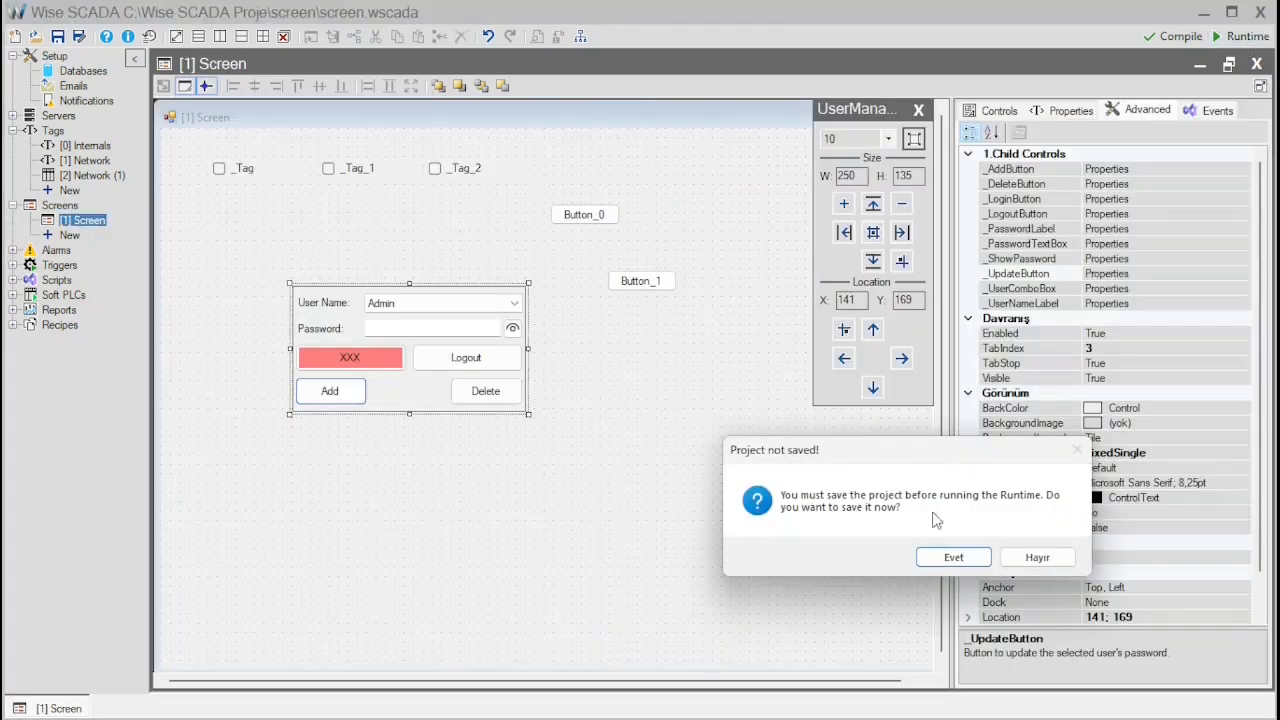
{"action": "left_click", "coordinate": [950, 556]}
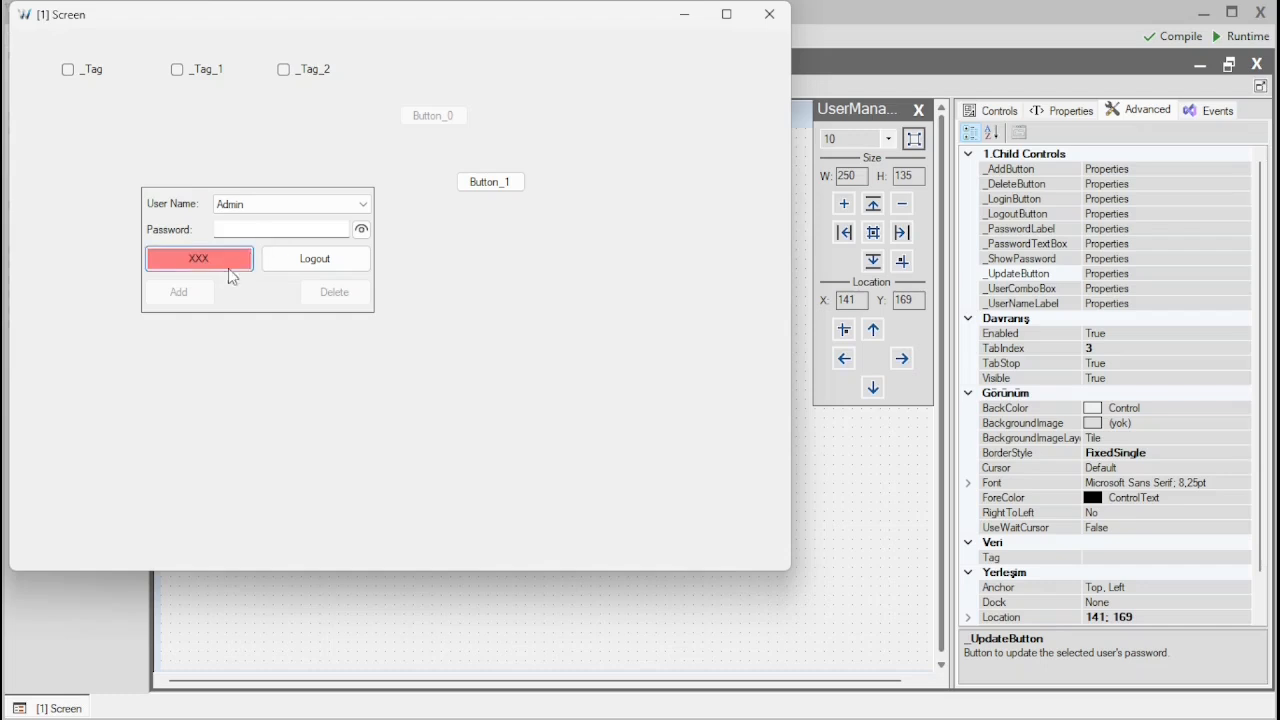
{"action": "left_click", "coordinate": [269, 228]}
{"action": "left_click", "coordinate": [240, 258]}
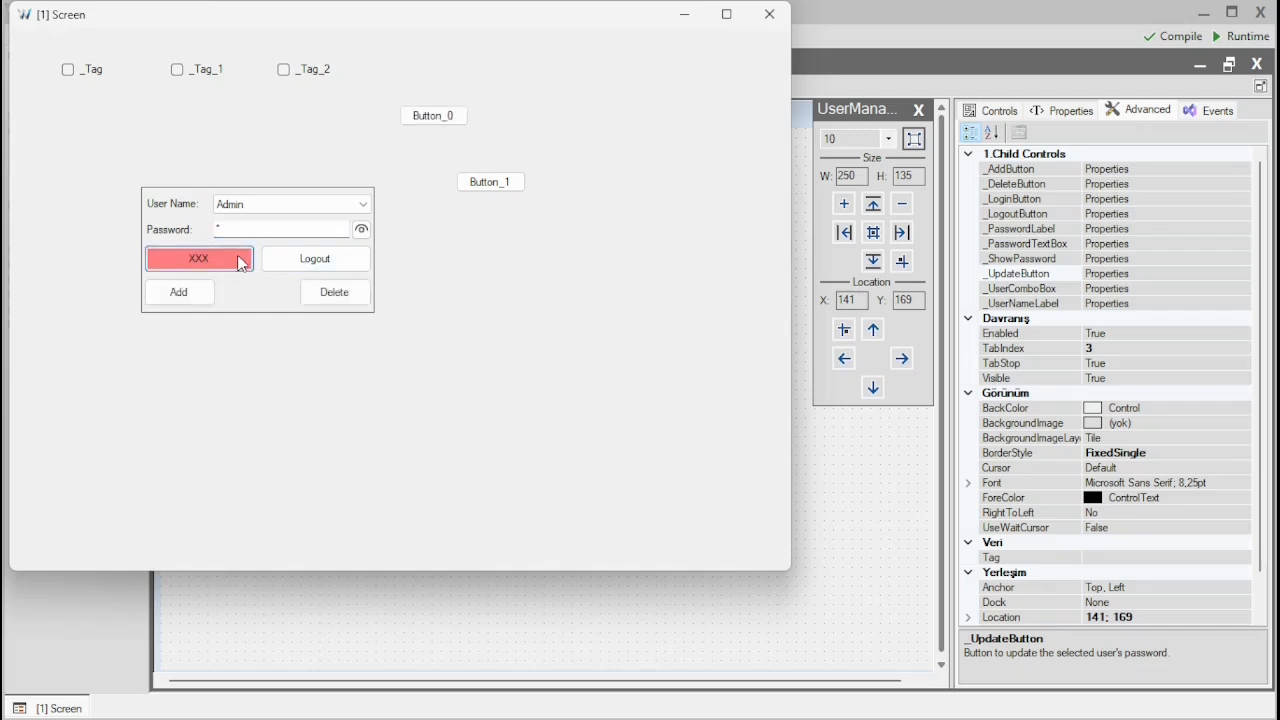
- Add a new user at runtime, entering a username, the account password and level 25
{"action": "left_click", "coordinate": [204, 293]}
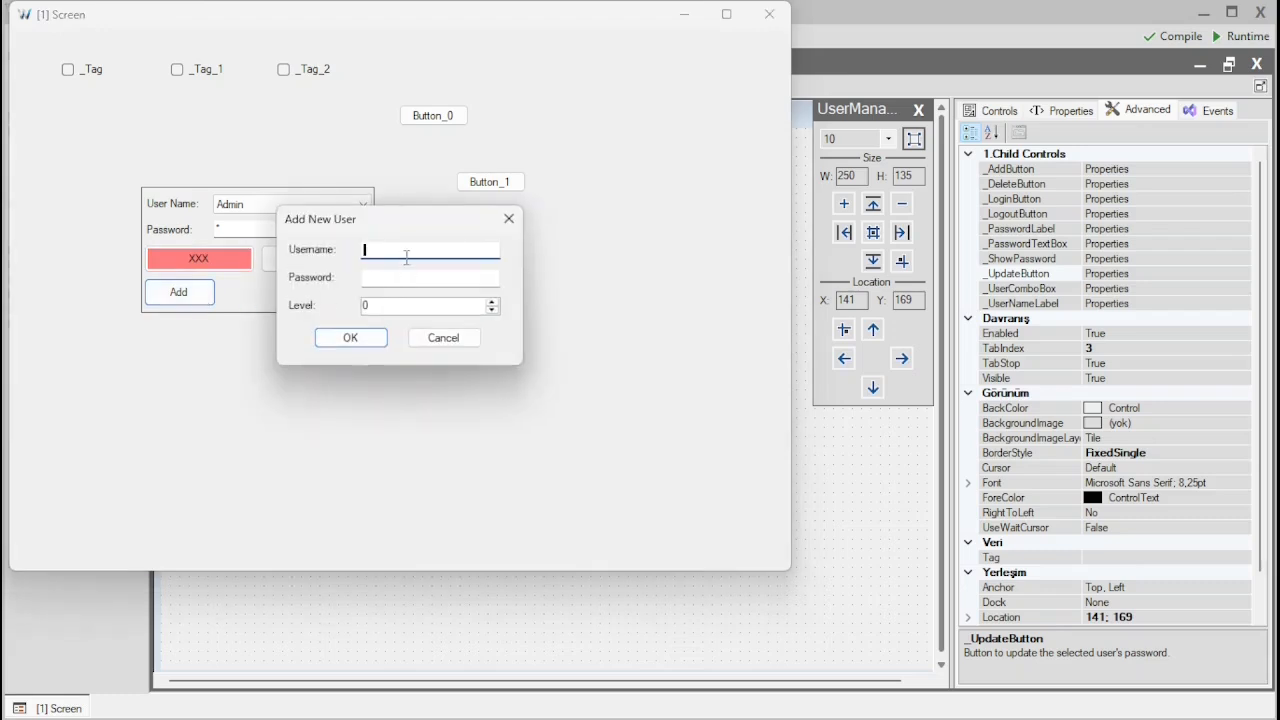
{"action": "type", "text": "Salih"}
{"action": "left_click", "coordinate": [364, 283]}
{"action": "left_click_drag", "start_coordinate": [390, 304], "coordinate": [358, 305]}
{"action": "type", "text": "25"}
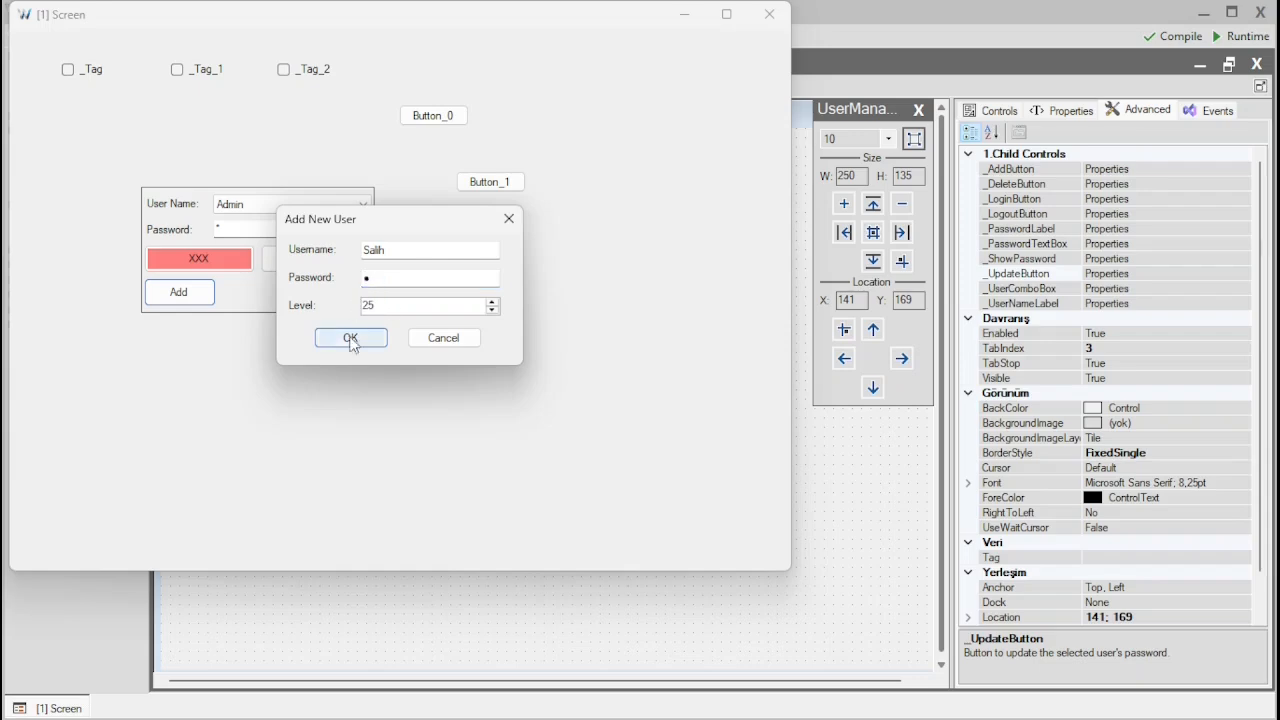
{"action": "left_click", "coordinate": [350, 338]}
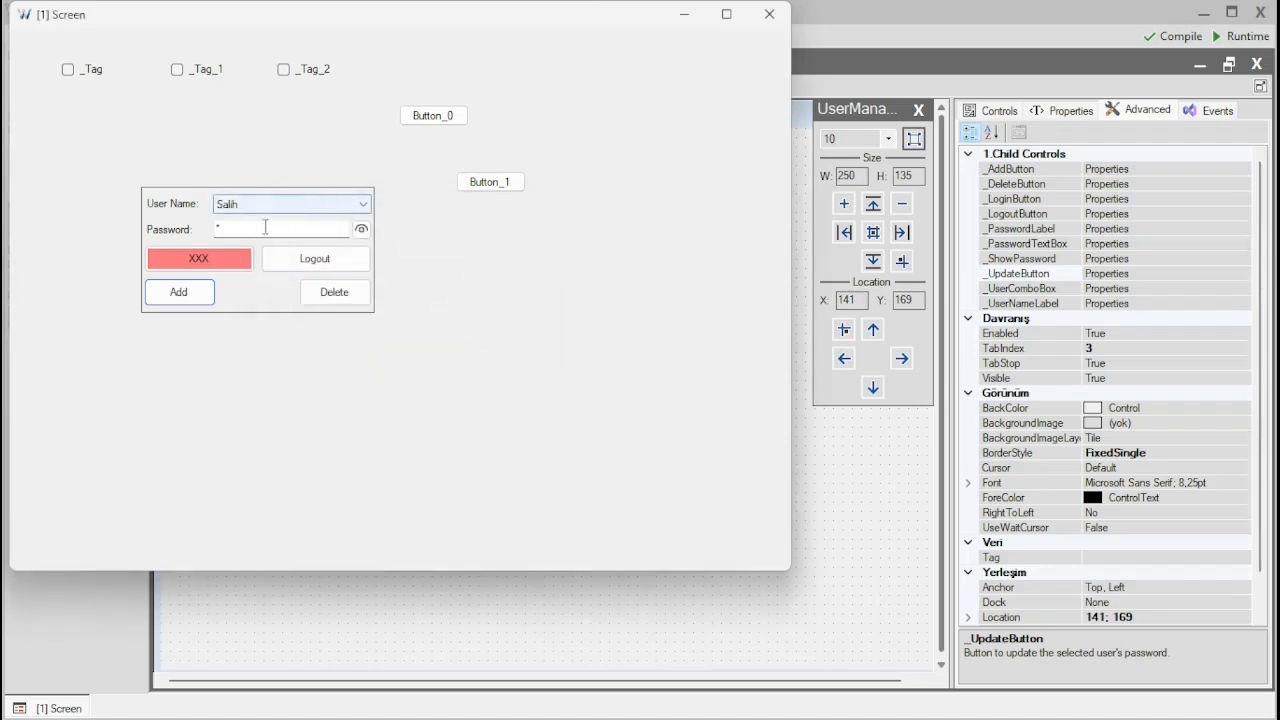
- Delete the newly added user from the UserManager, checking the user name list before and after
{"action": "left_click", "coordinate": [363, 207]}
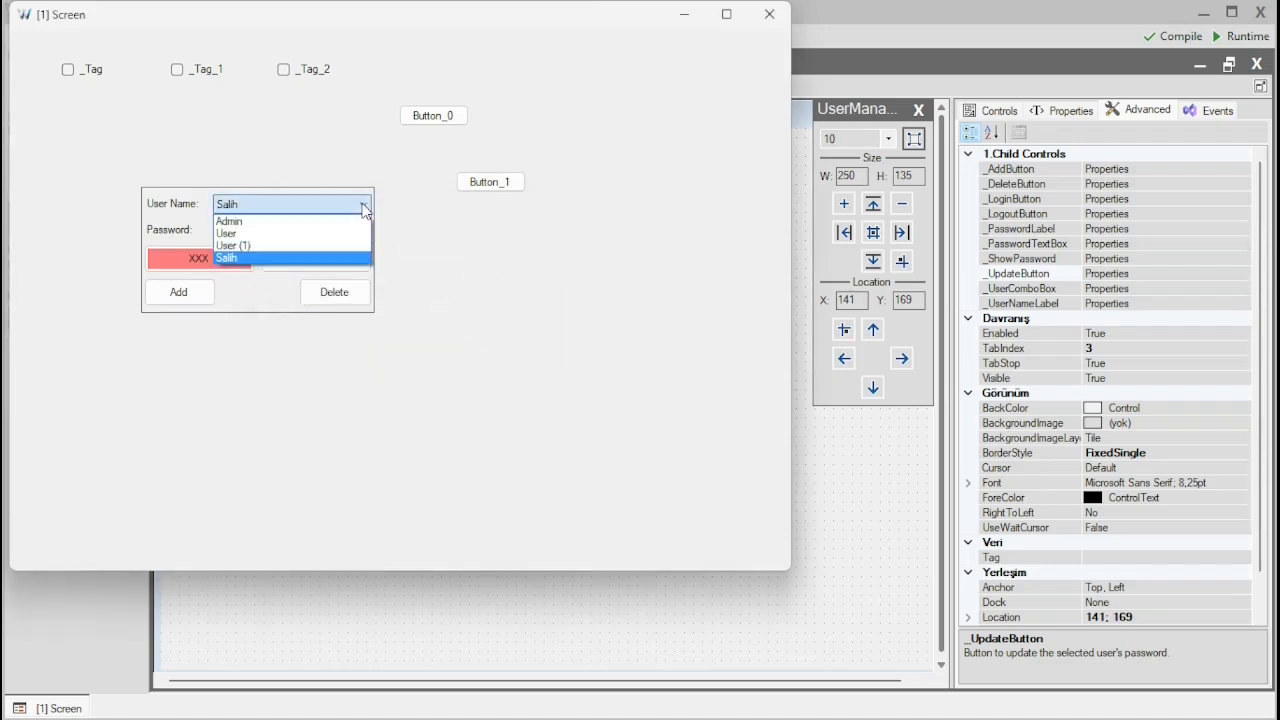
{"action": "left_click", "coordinate": [363, 207]}
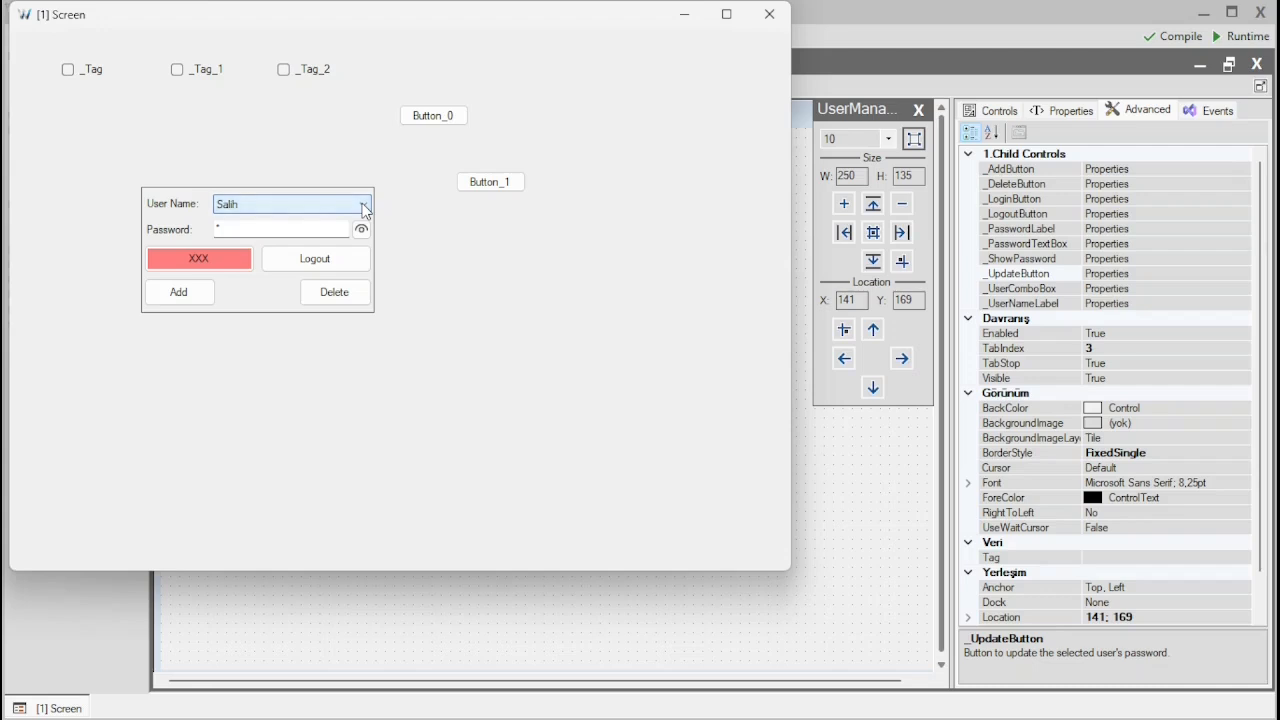
{"action": "left_click", "coordinate": [334, 293]}
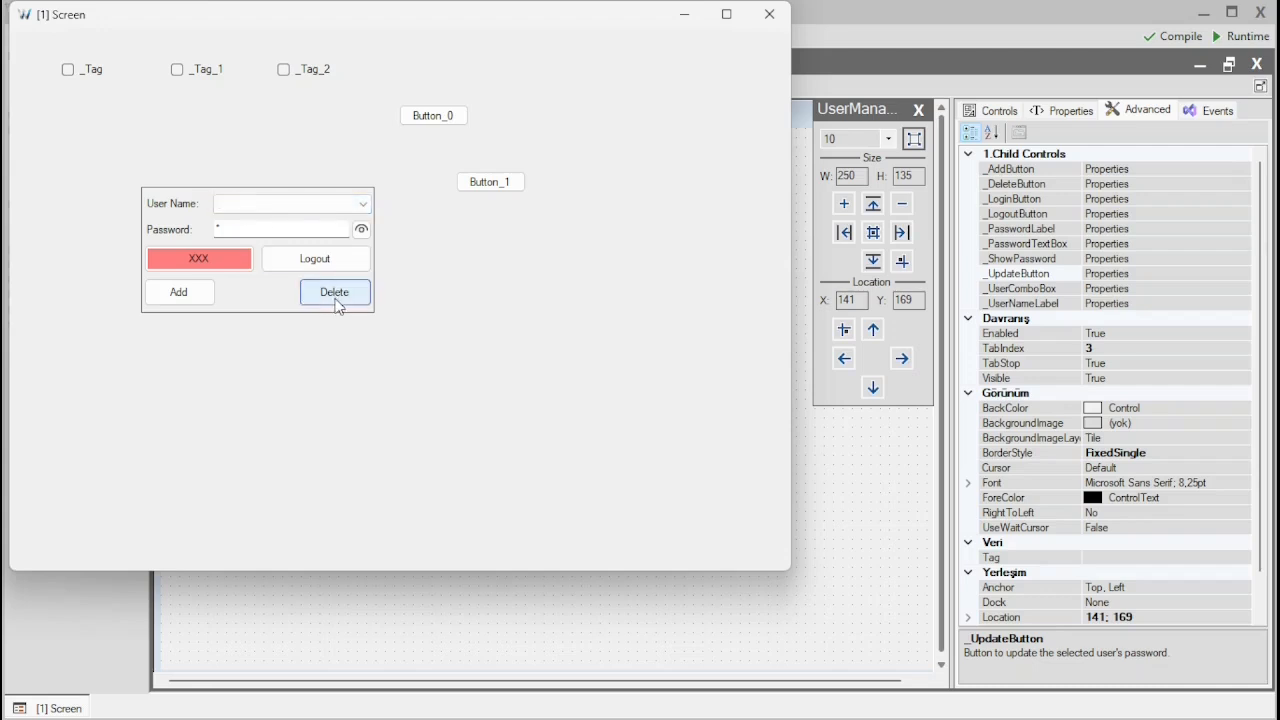
{"action": "left_click", "coordinate": [362, 207]}
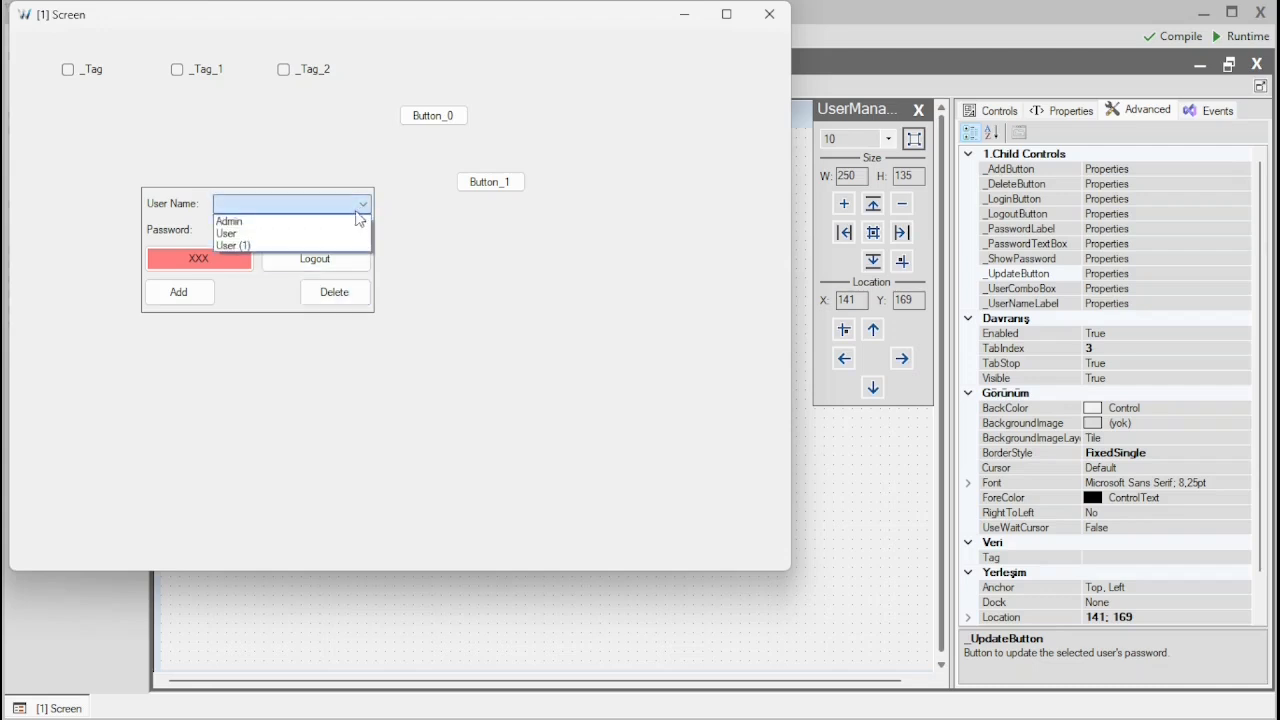
{"action": "left_click", "coordinate": [425, 237]}
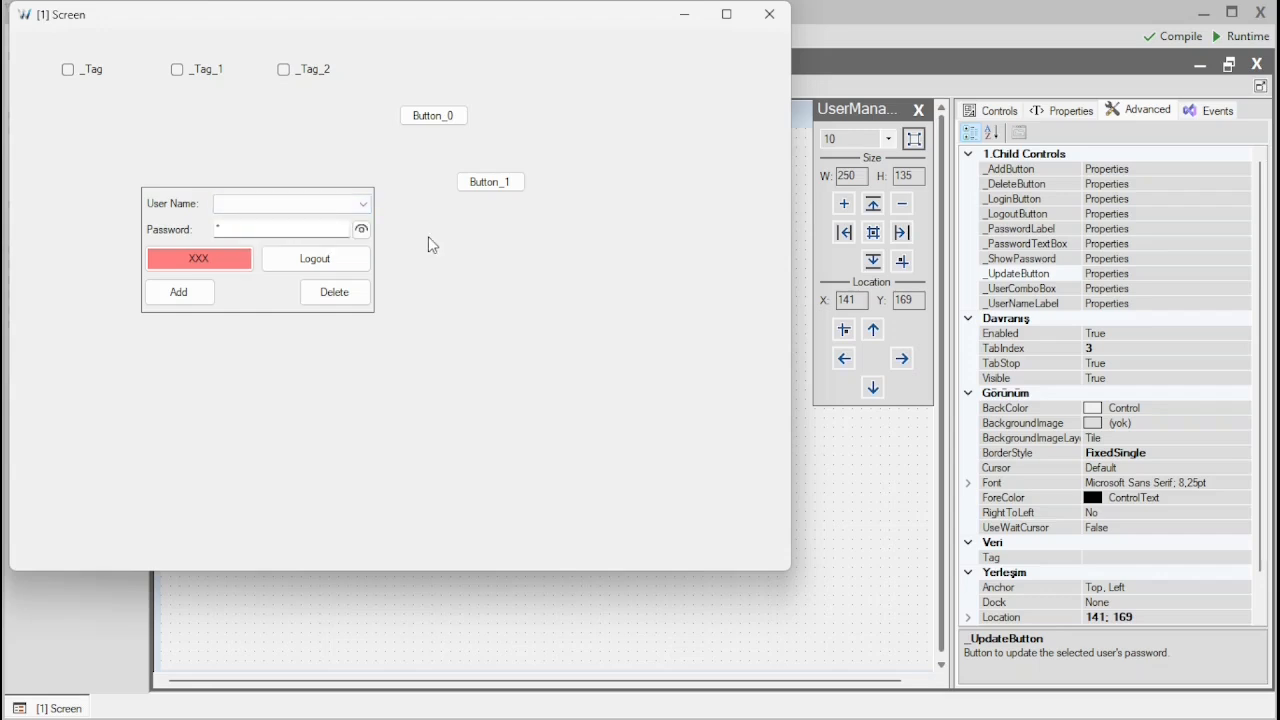